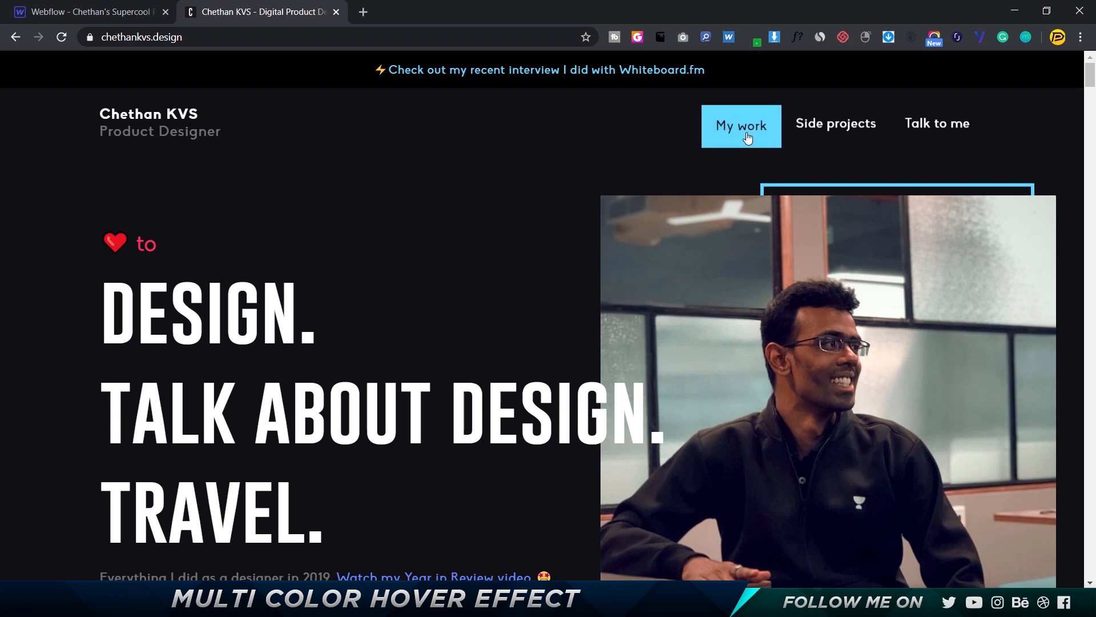
# Look through the reference portfolio homepage and return to its large headline with the coloured letter hover effect
pyautogui.scroll(-20, 710, 260)
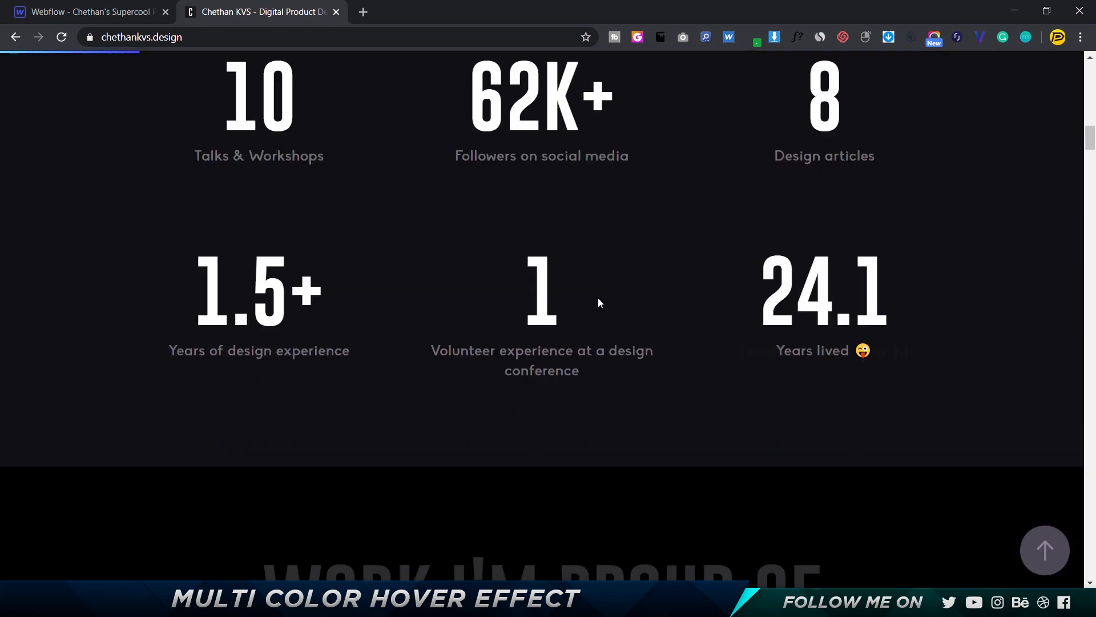
pyautogui.scroll(8, 531, 268)
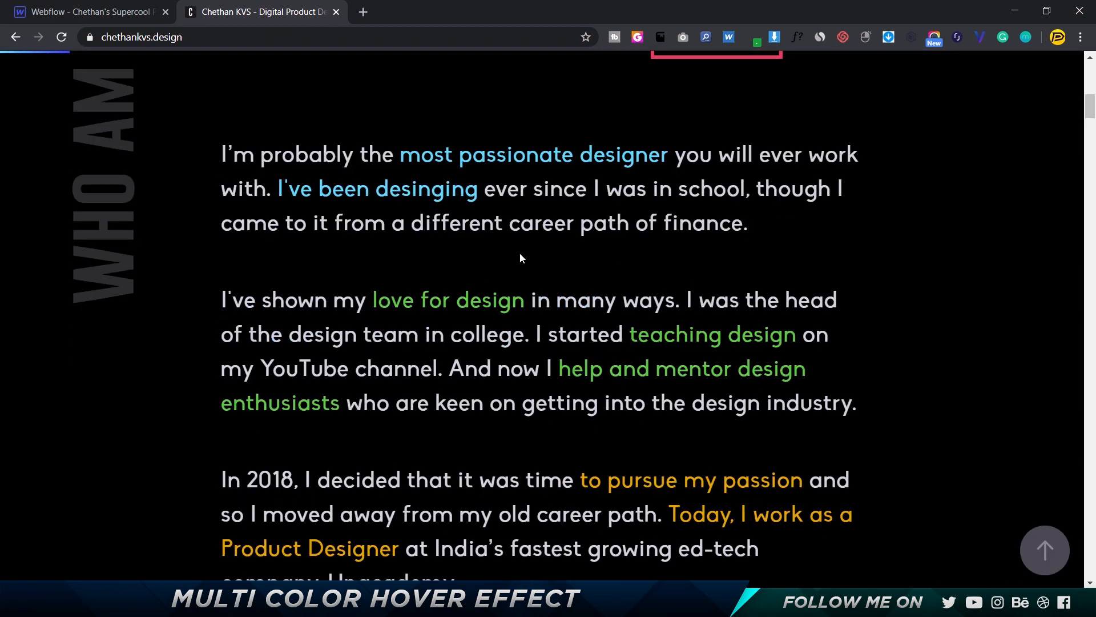
pyautogui.scroll(6, 519, 253)
pyautogui.scroll(6, 520, 258)
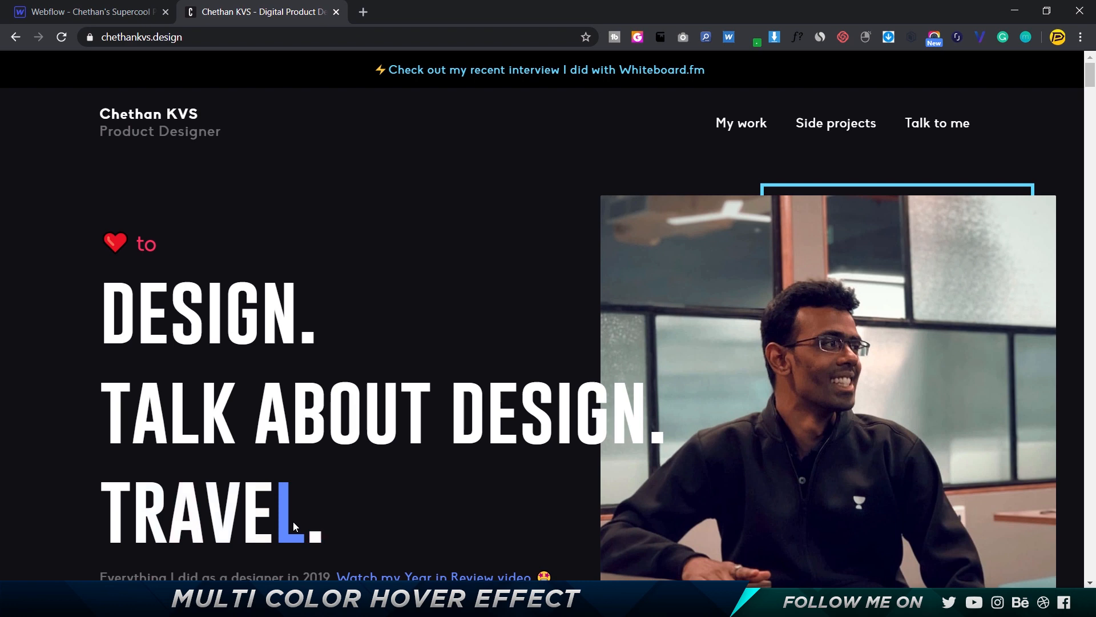
# Switch to the Webflow project and add a Text Block to the empty page body
pyautogui.click(86, 21)
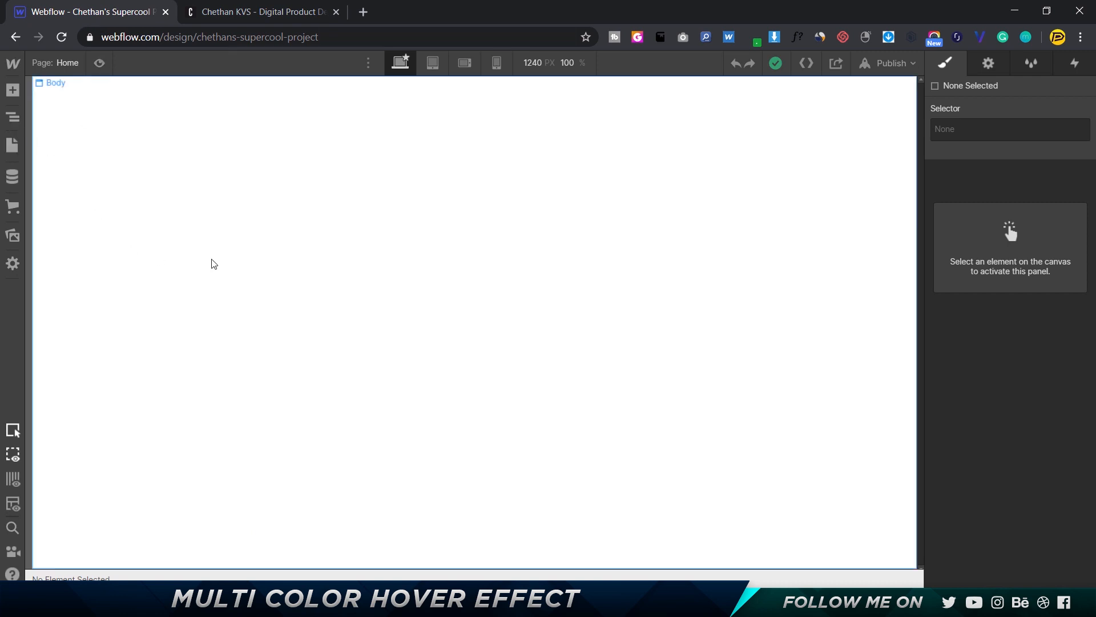
pyautogui.hotkey('ctrl', 'k')
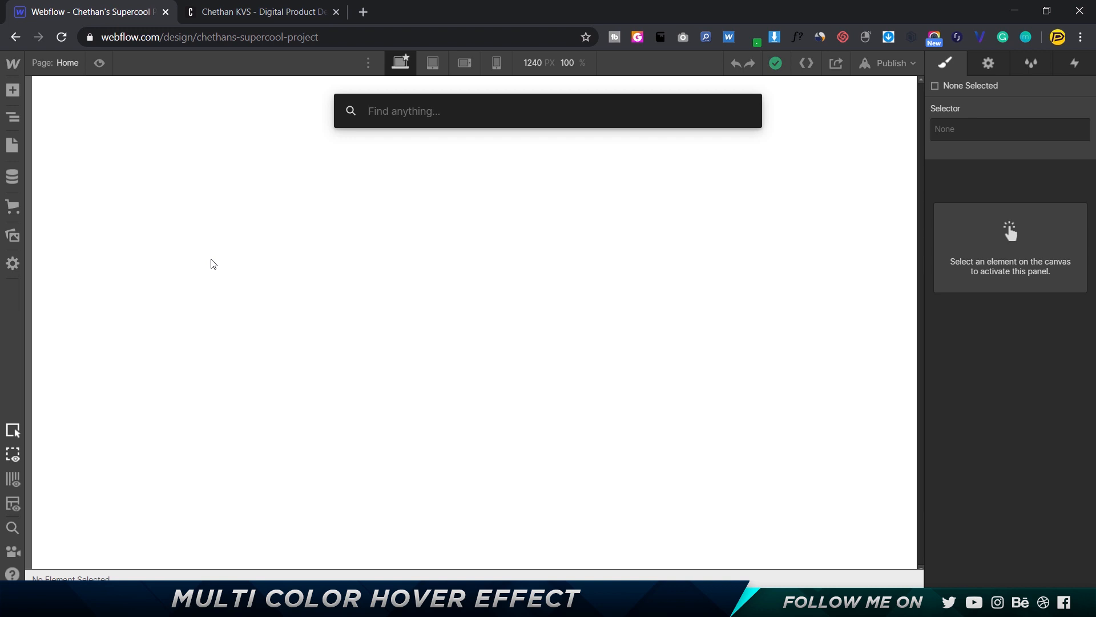
pyautogui.write('text')
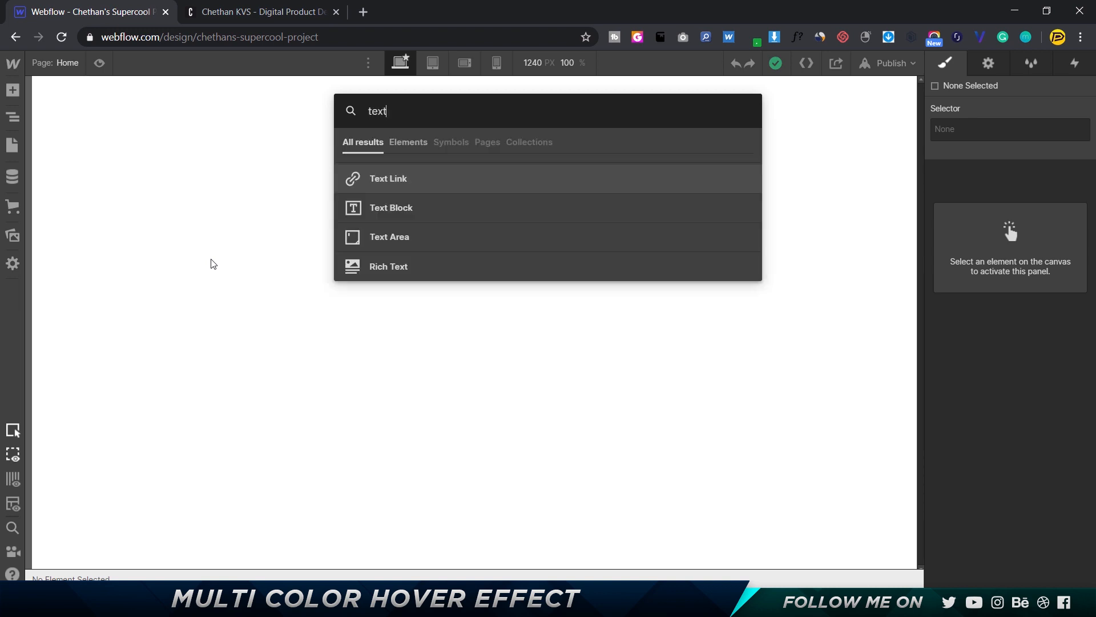
pyautogui.press('Down')
pyautogui.press('Return')
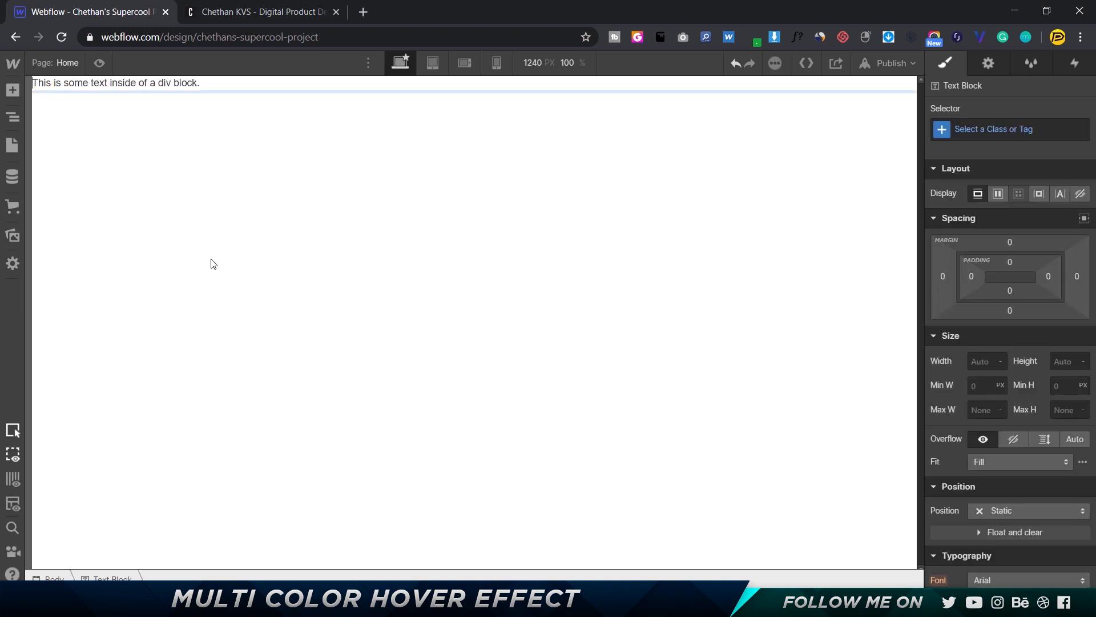
# Set the Body to a flex layout with its children centred in both align and justify
pyautogui.click(207, 160)
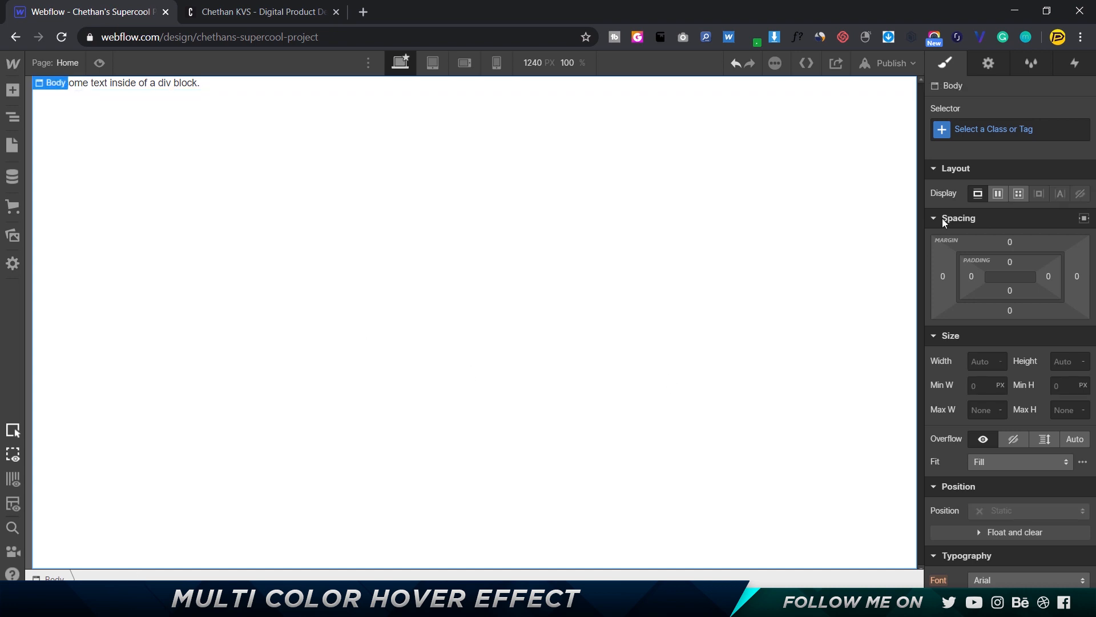
pyautogui.click(998, 193)
pyautogui.click(1004, 244)
pyautogui.click(1006, 268)
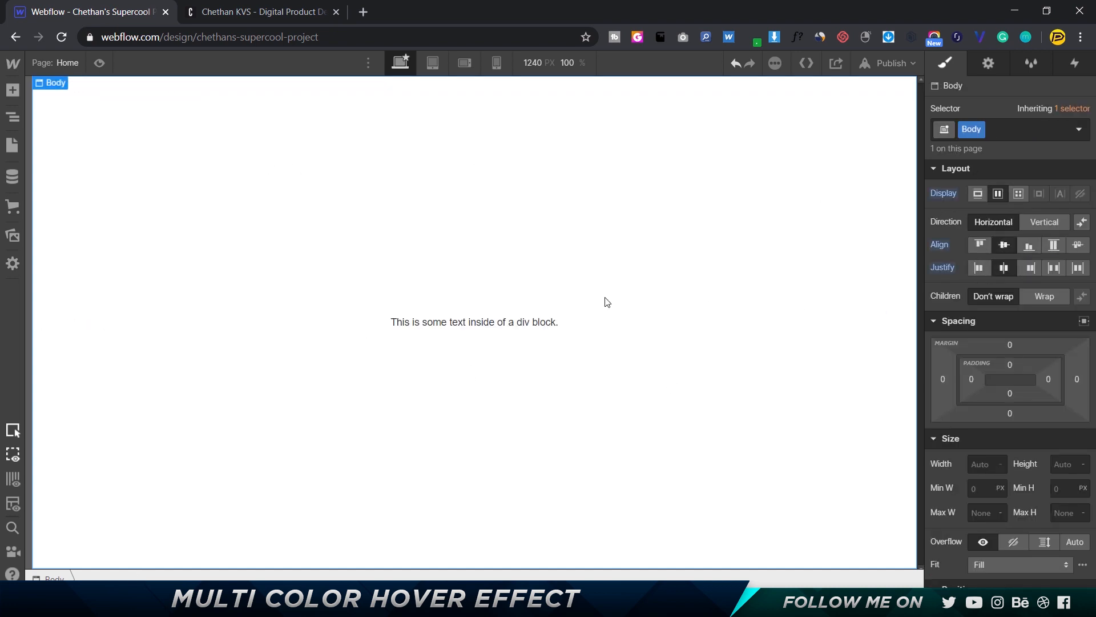
# Replace the text block's placeholder sentence with the word "TEXT"
pyautogui.click(536, 325)
pyautogui.doubleClick(537, 325)
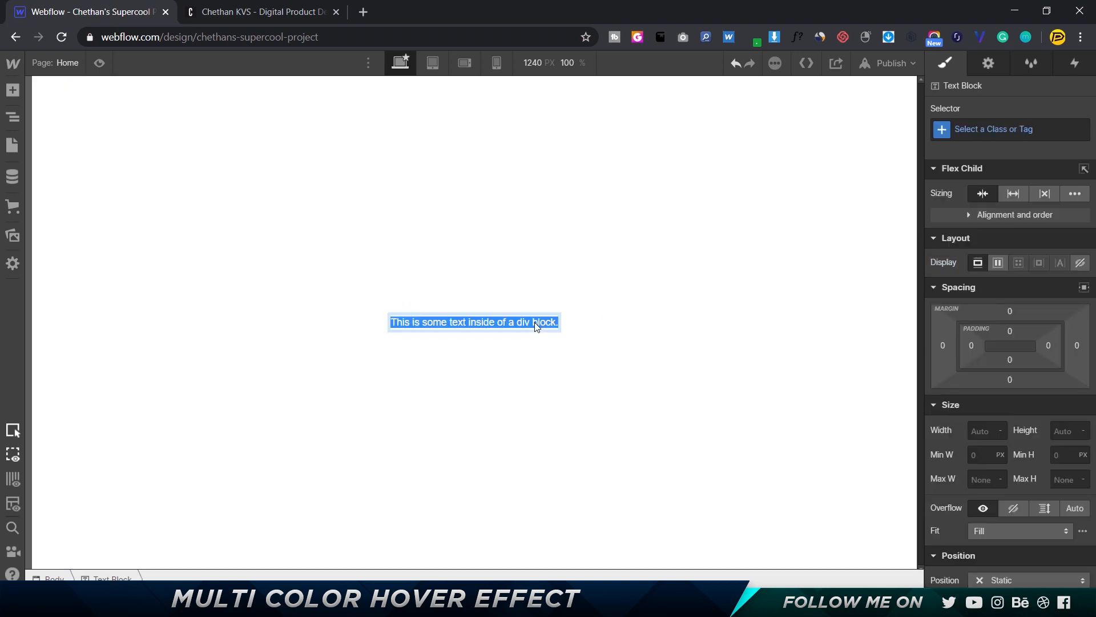
pyautogui.write('TEXT')
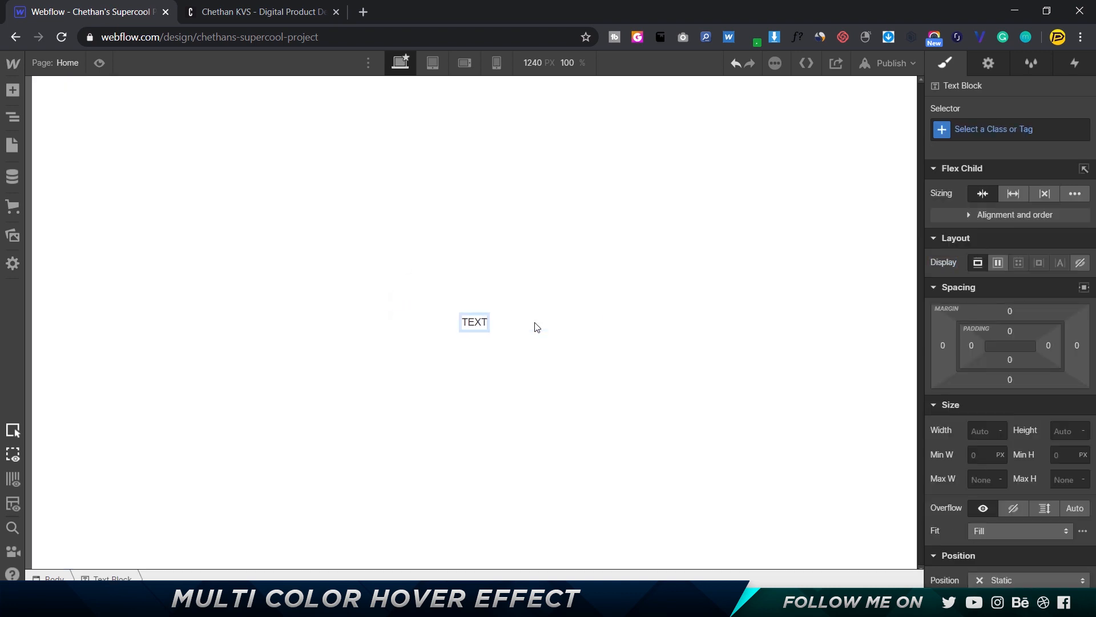
pyautogui.click(536, 327)
# Create a class named "Text" for the text block
pyautogui.click(474, 321)
pyautogui.scroll(-5, 1038, 400)
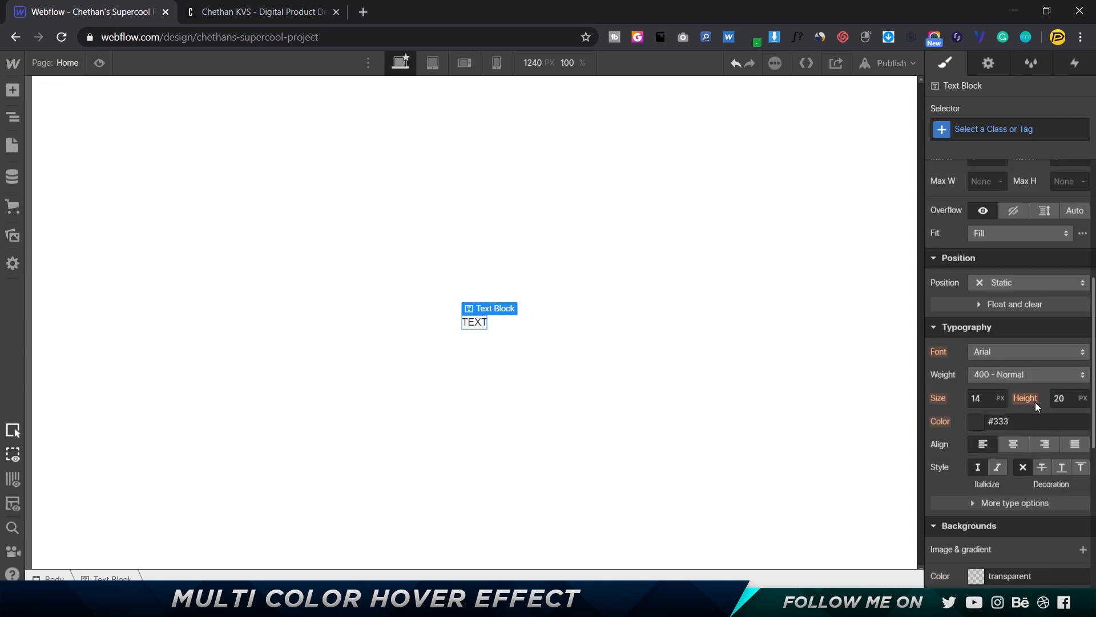
pyautogui.click(1024, 130)
pyautogui.write('T')
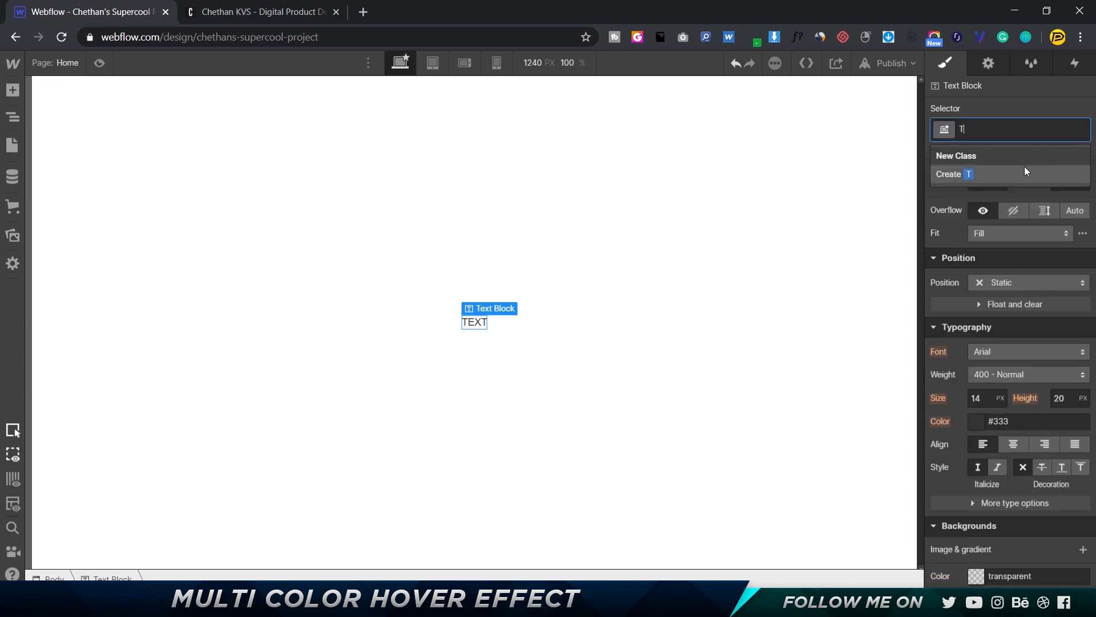
pyautogui.write('ext')
pyautogui.press('Return')
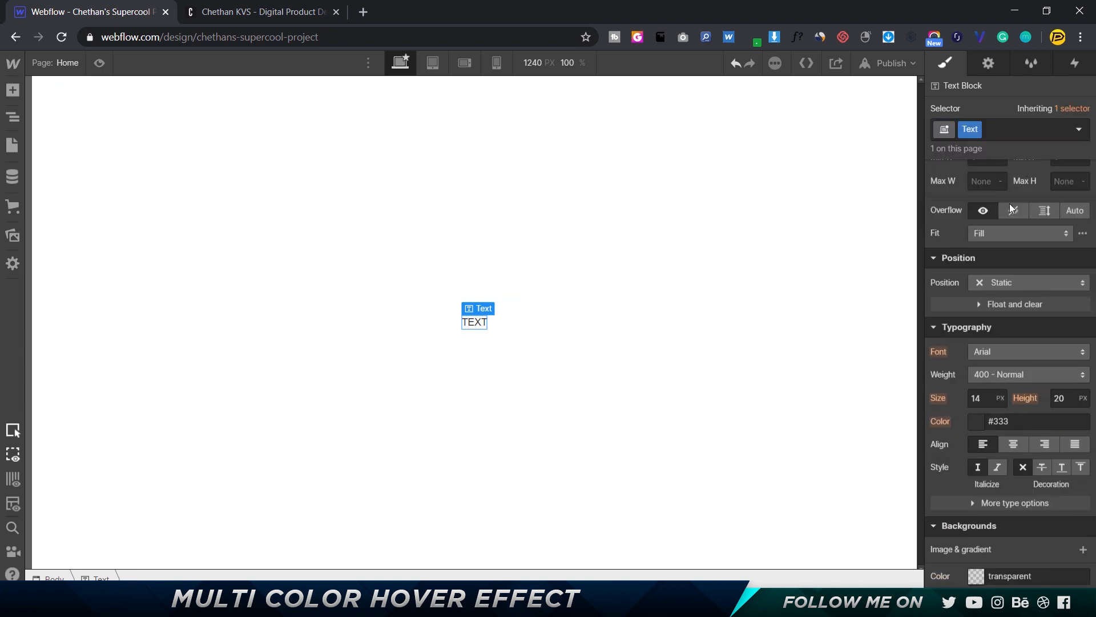
# Set the text block's font to Impact and its size to 200 px
pyautogui.click(999, 354)
pyautogui.click(1009, 270)
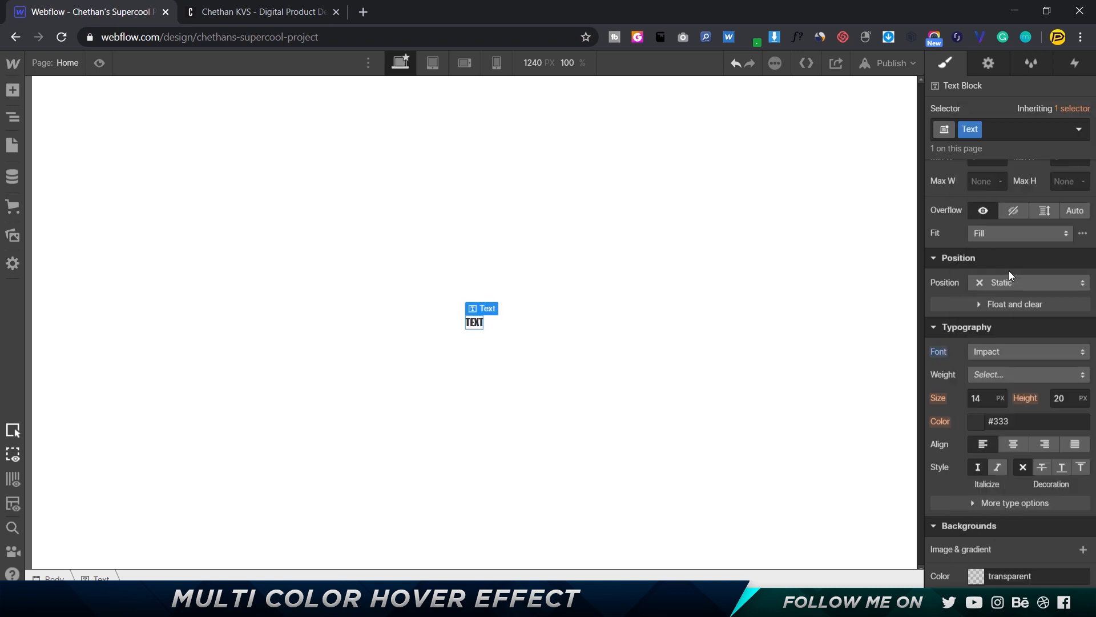
pyautogui.click(977, 398)
pyautogui.write('50')
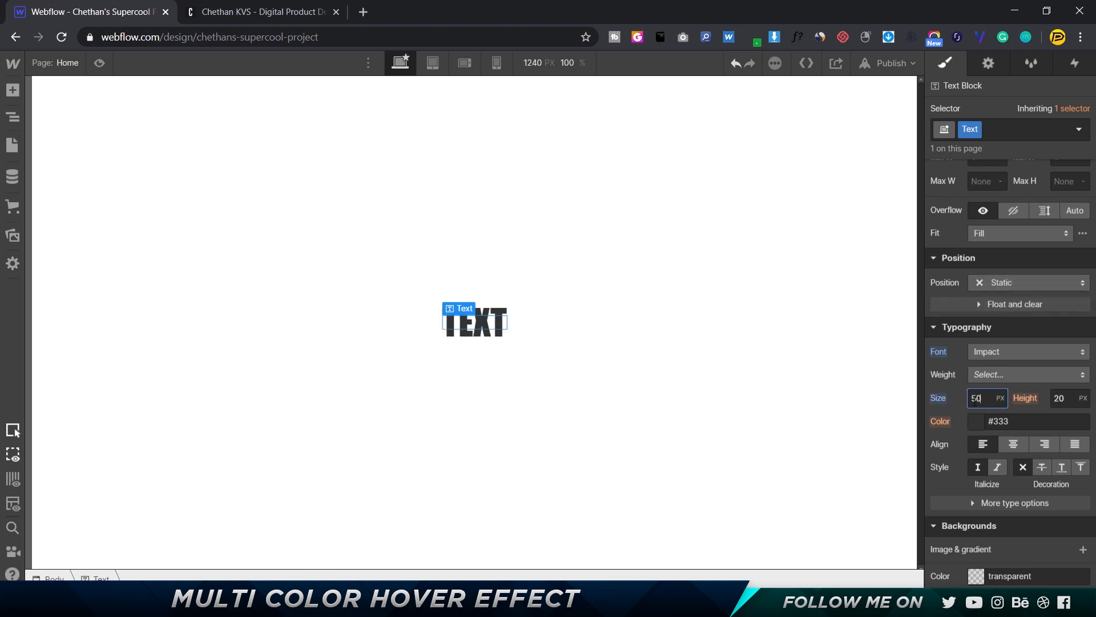
pyautogui.doubleClick(974, 399)
pyautogui.write('70')
pyautogui.doubleClick(974, 400)
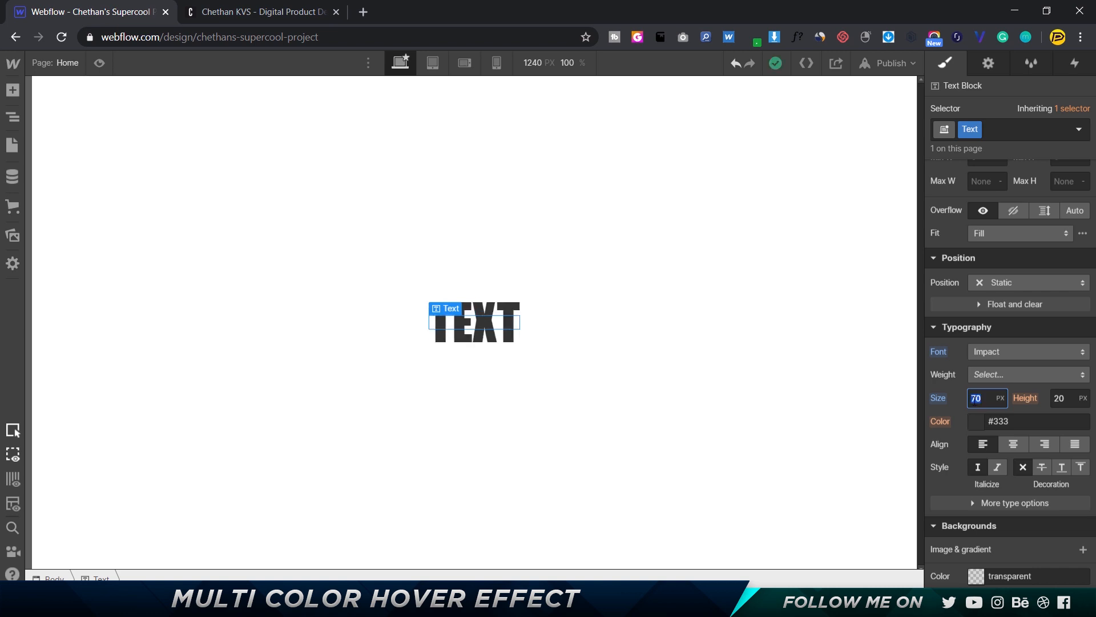
pyautogui.write('200')
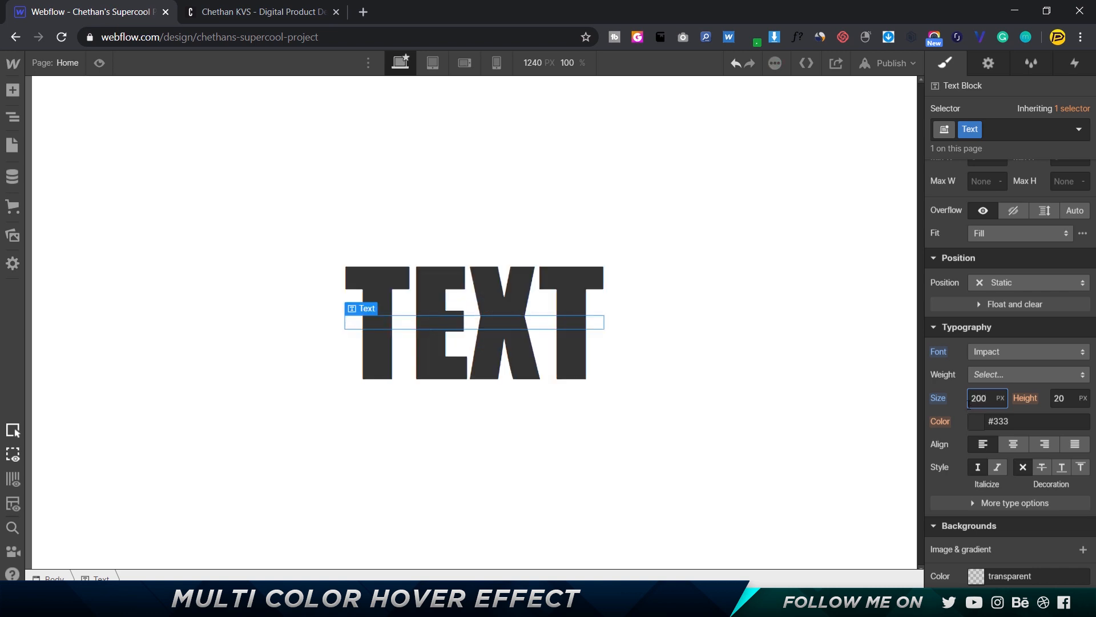
# Set the text block's line height to 100% and its weight to 700 - Bold
pyautogui.doubleClick(1070, 397)
pyautogui.write('100%')
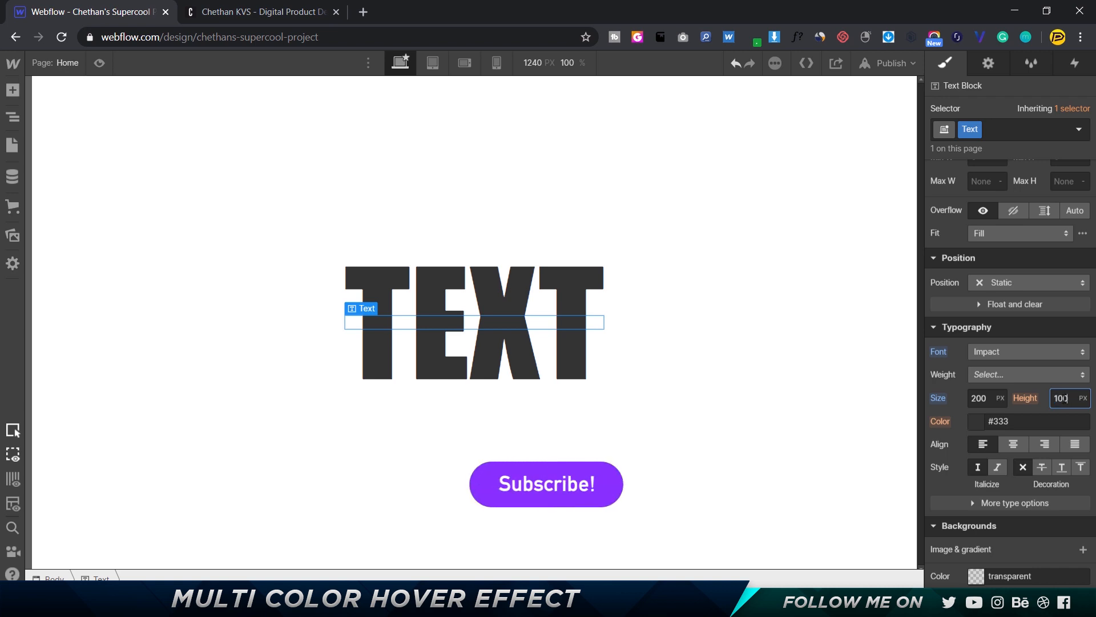
pyautogui.press('Return')
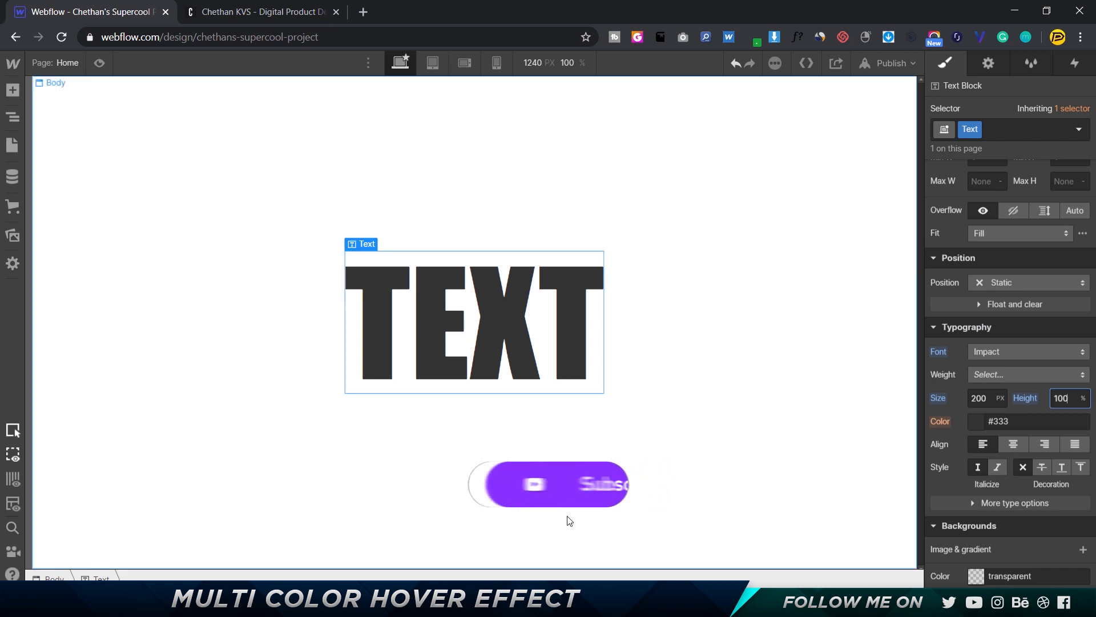
pyautogui.click(1039, 376)
pyautogui.click(1027, 394)
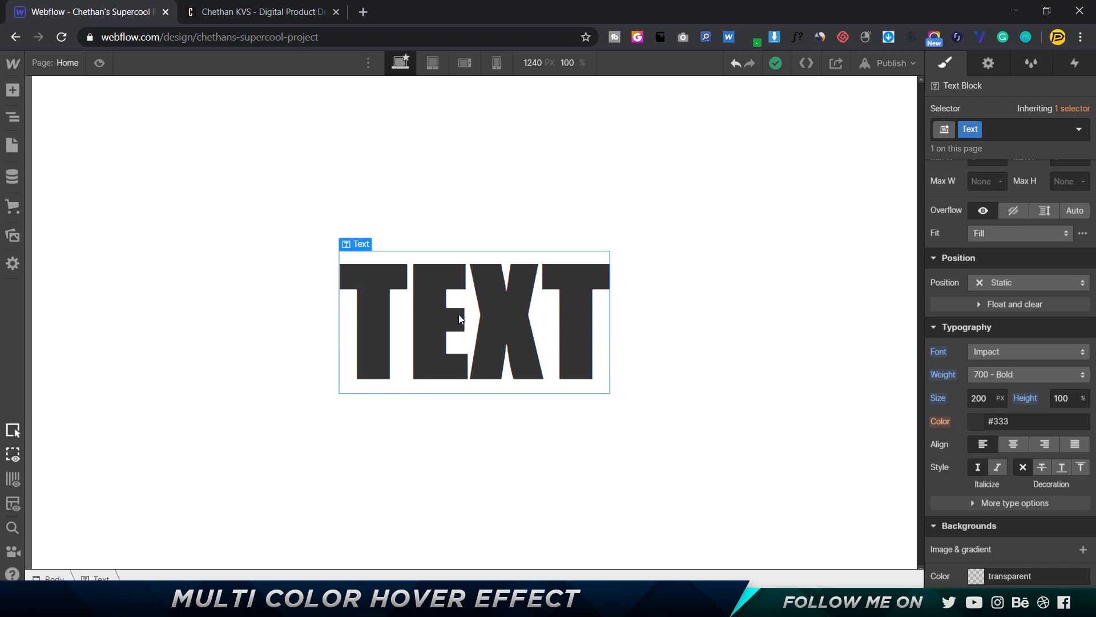
# Wrap the first letter T of "TEXT" in its own text span
pyautogui.click(12, 117)
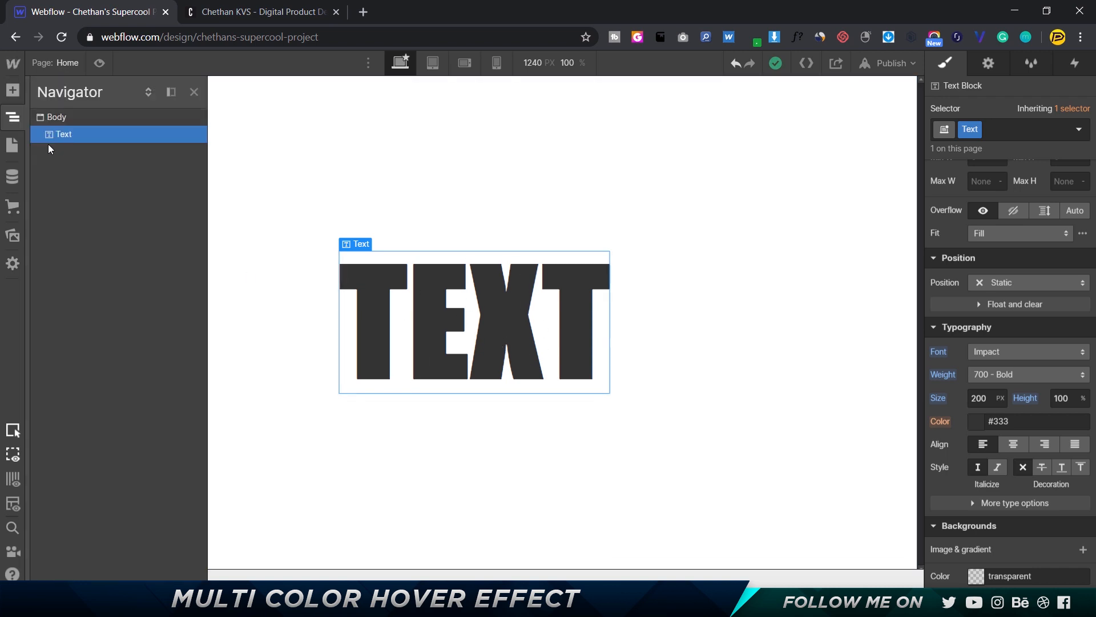
pyautogui.click(367, 336)
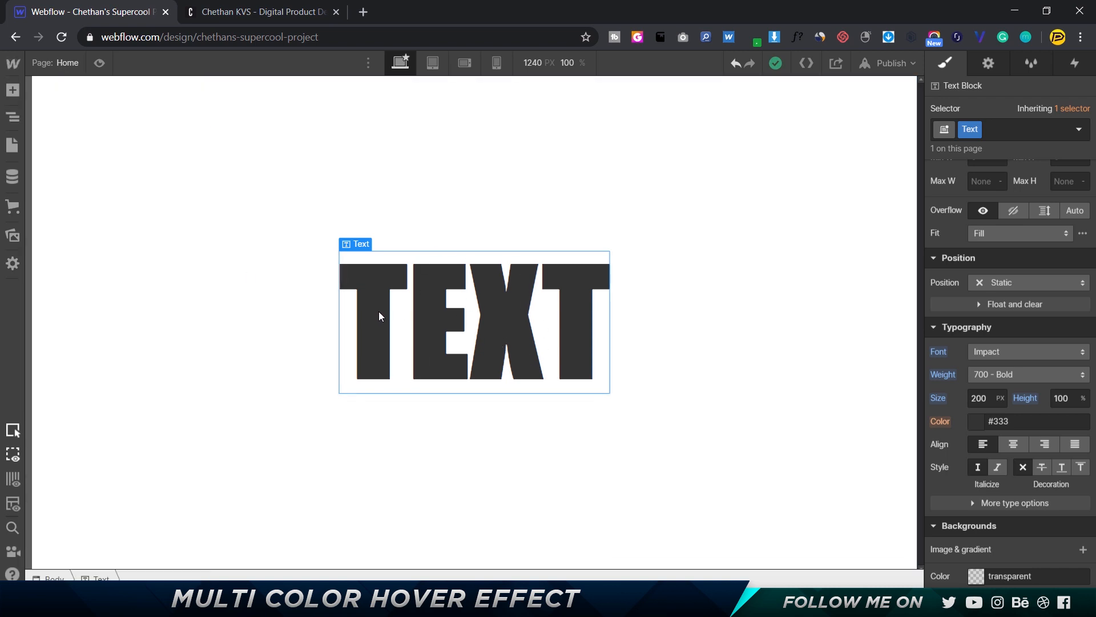
pyautogui.doubleClick(378, 310)
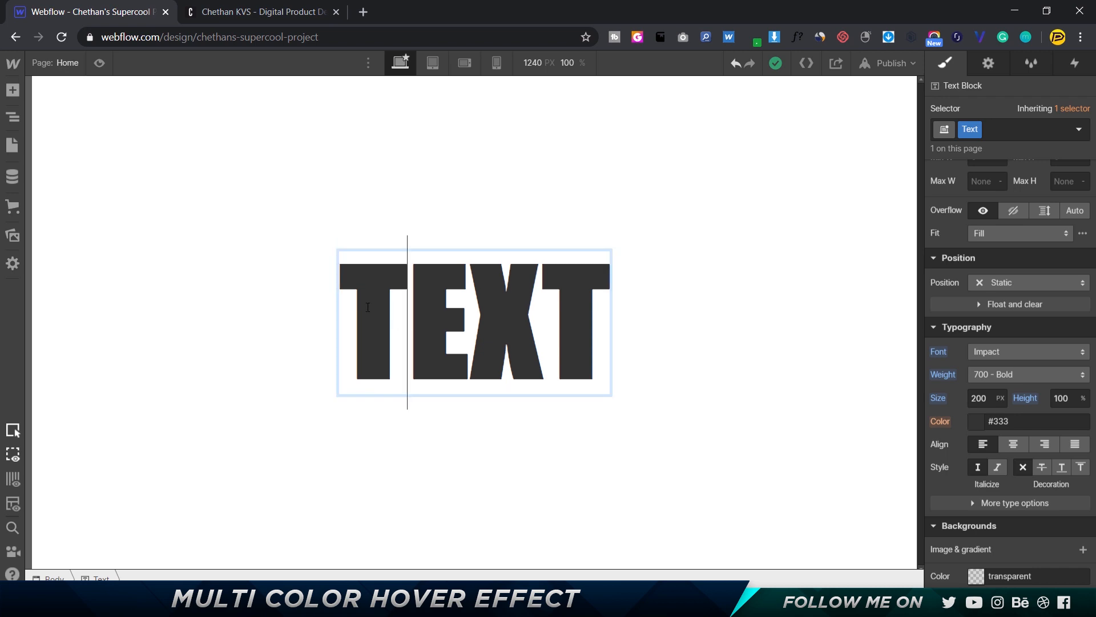
pyautogui.moveTo(405, 314); pyautogui.dragTo(351, 314)
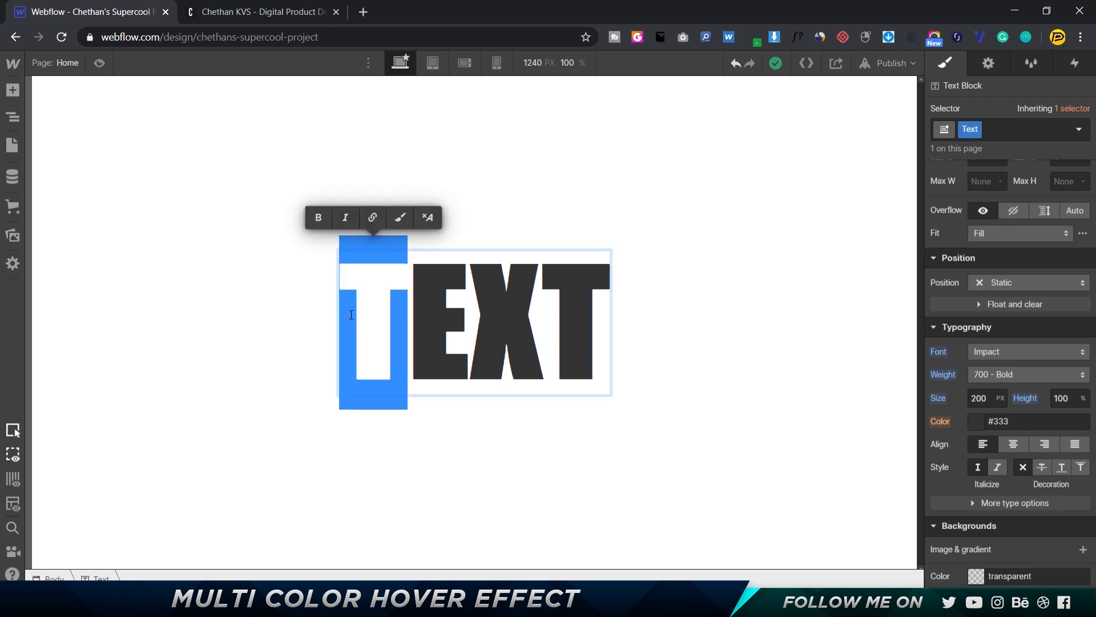
pyautogui.click(400, 218)
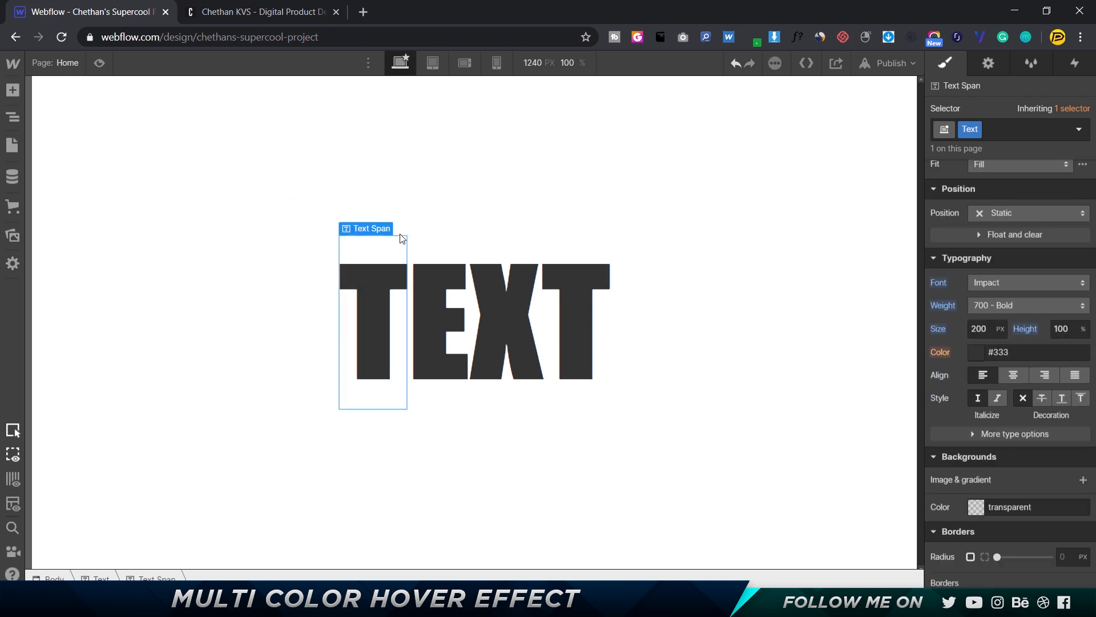
# Select the text span nested in the Text block and give it a new class named "Green"
pyautogui.click(12, 117)
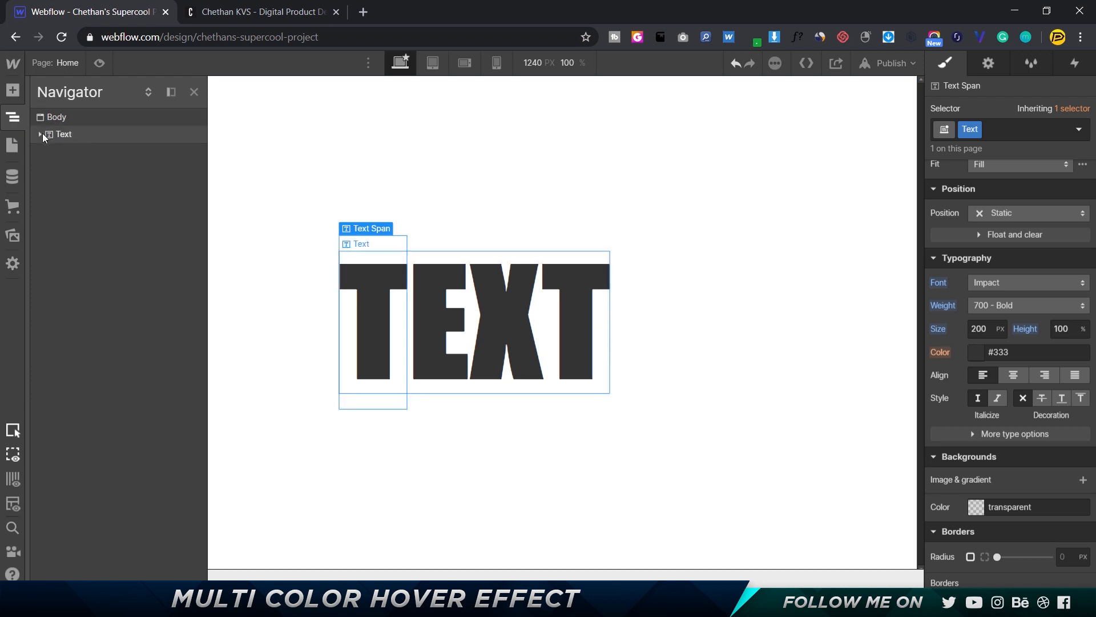
pyautogui.click(70, 133)
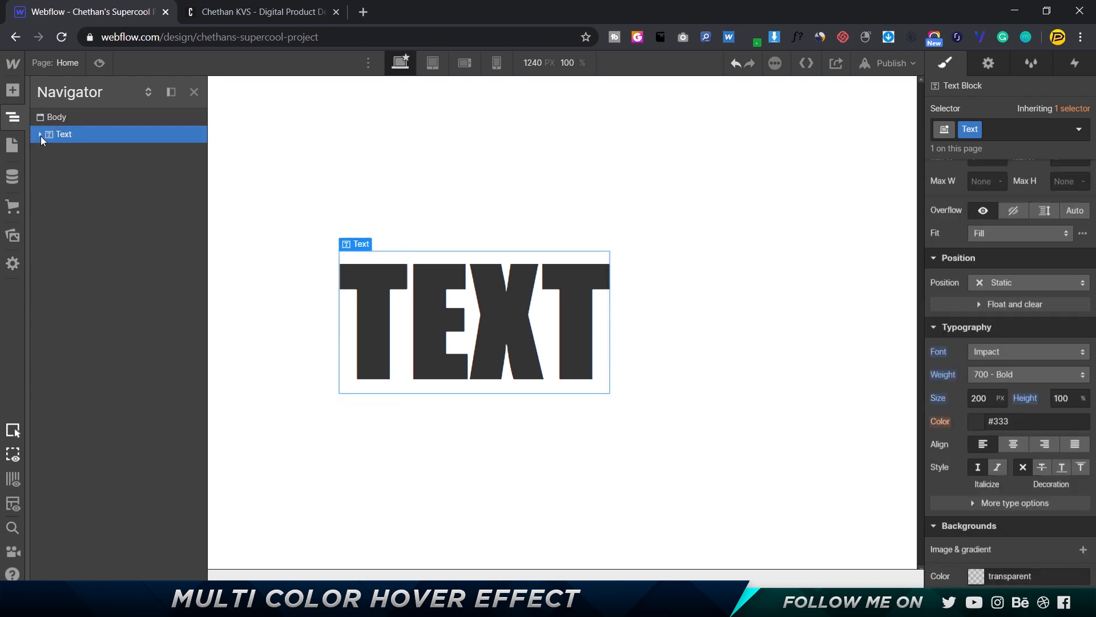
pyautogui.click(40, 135)
pyautogui.click(64, 152)
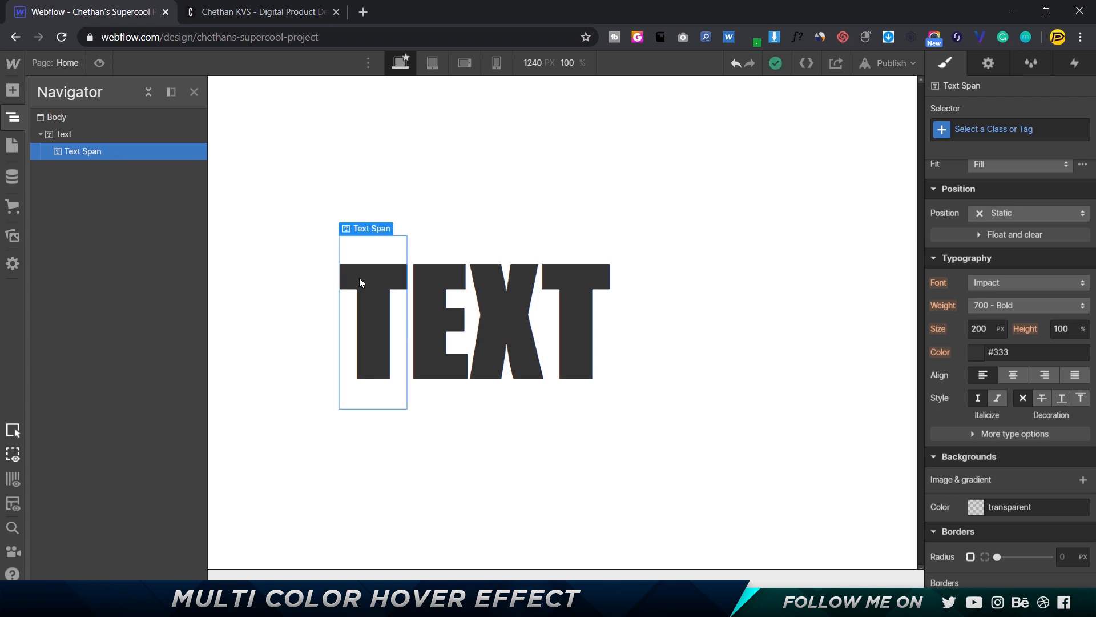
pyautogui.click(982, 131)
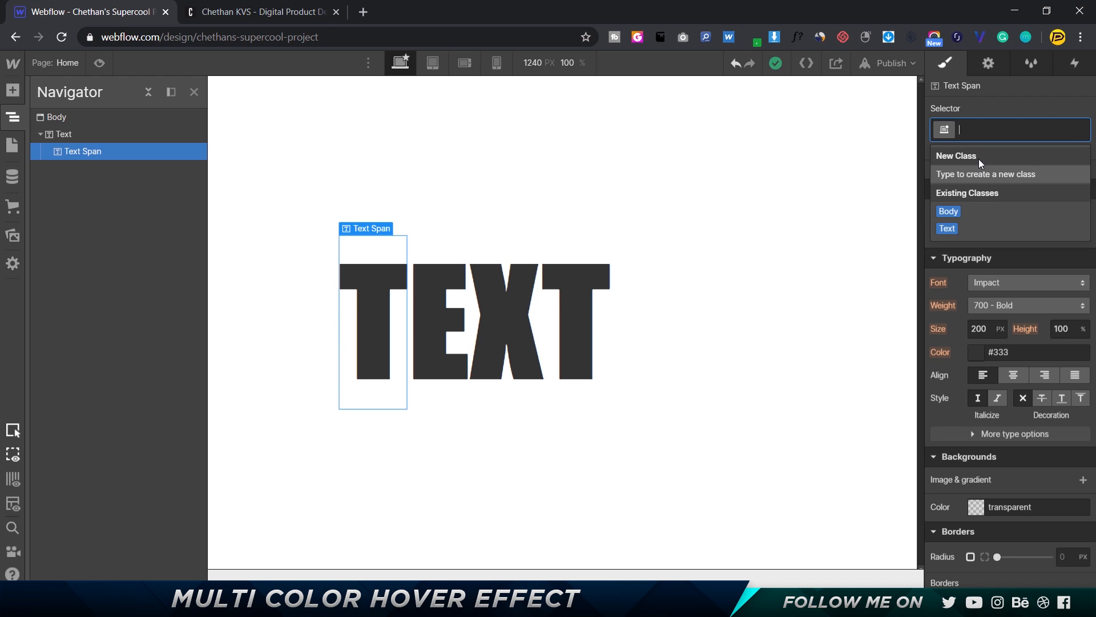
pyautogui.write('Green')
pyautogui.press('Return')
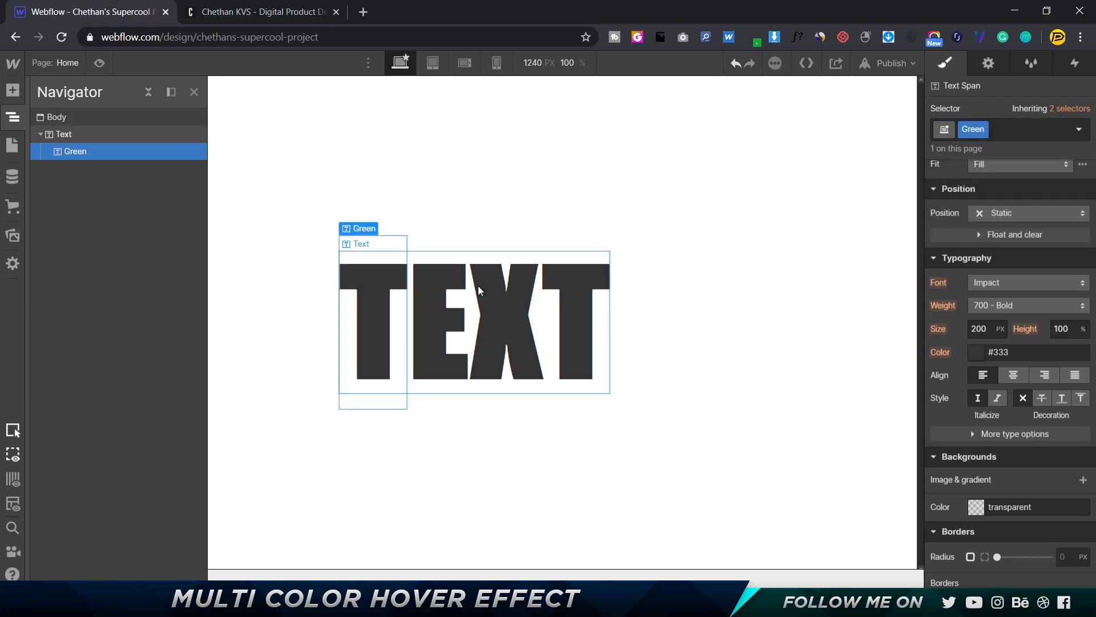
# Wrap the letter E in its own text span and give it a new class named "Red"
pyautogui.doubleClick(453, 307)
pyautogui.moveTo(456, 312); pyautogui.dragTo(425, 312)
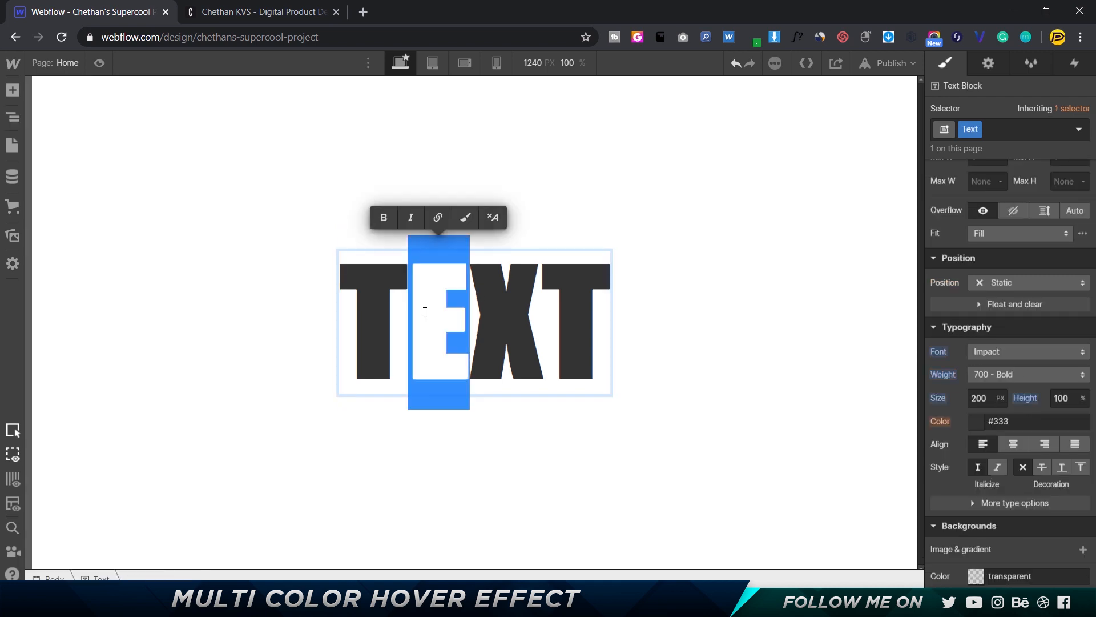
pyautogui.click(467, 217)
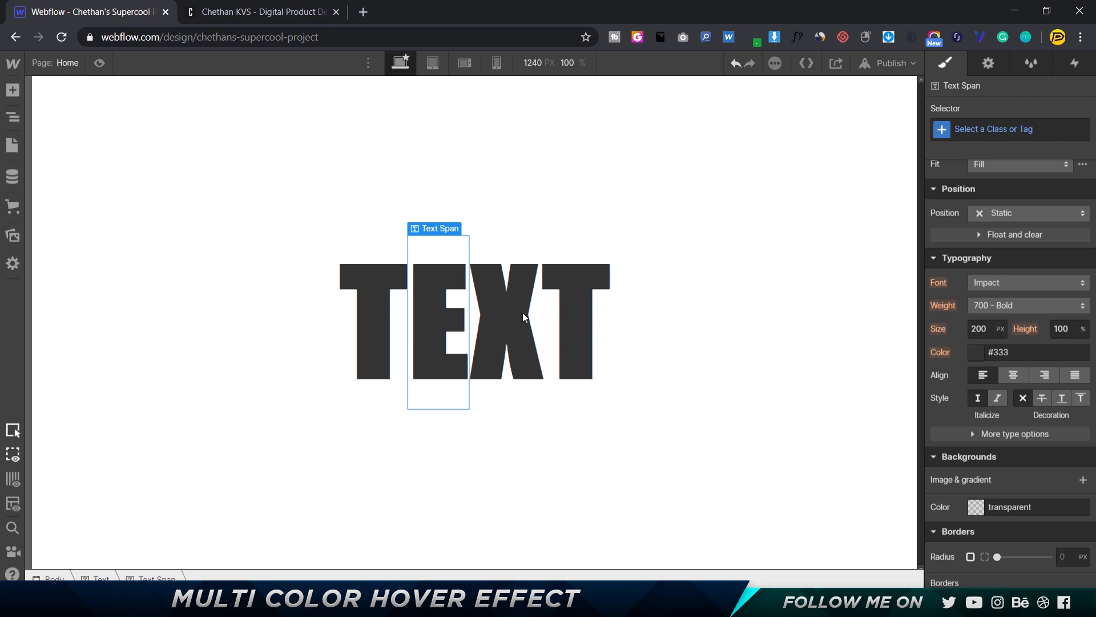
pyautogui.click(1006, 130)
pyautogui.write('Red')
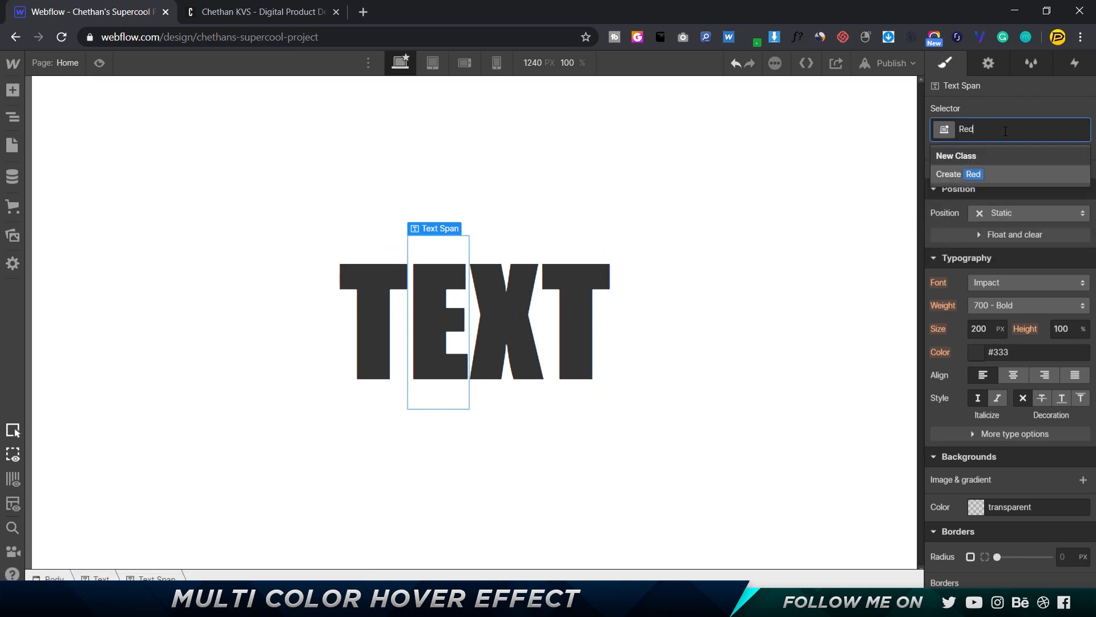
pyautogui.press('Return')
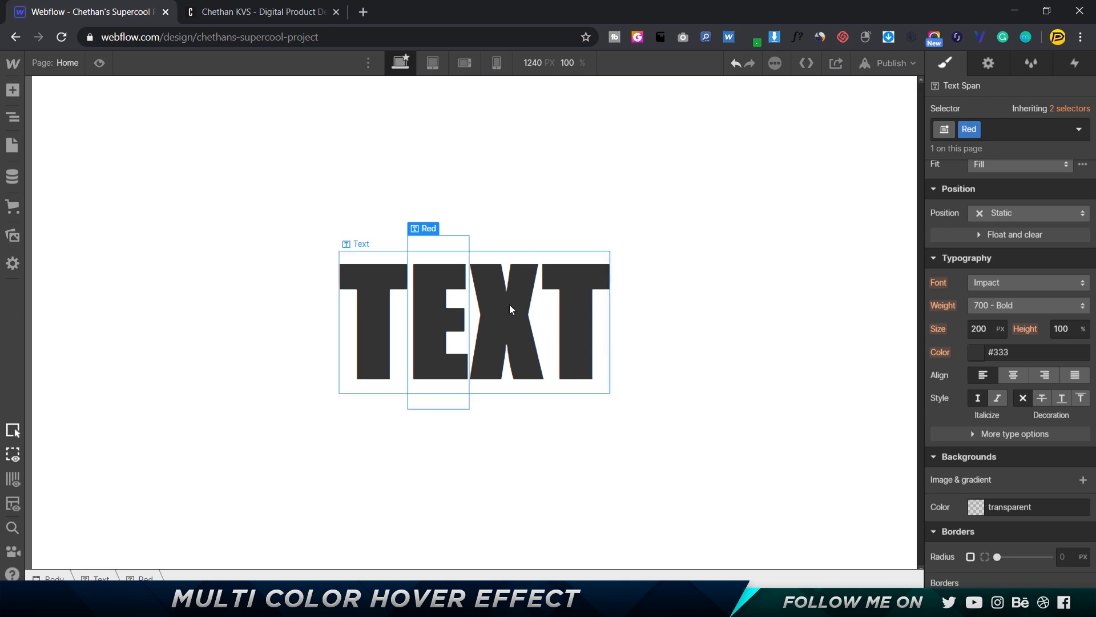
# Wrap the letter X in its own text span and give it a new class named "Blue"
pyautogui.click(545, 322)
pyautogui.moveTo(504, 325); pyautogui.dragTo(491, 326)
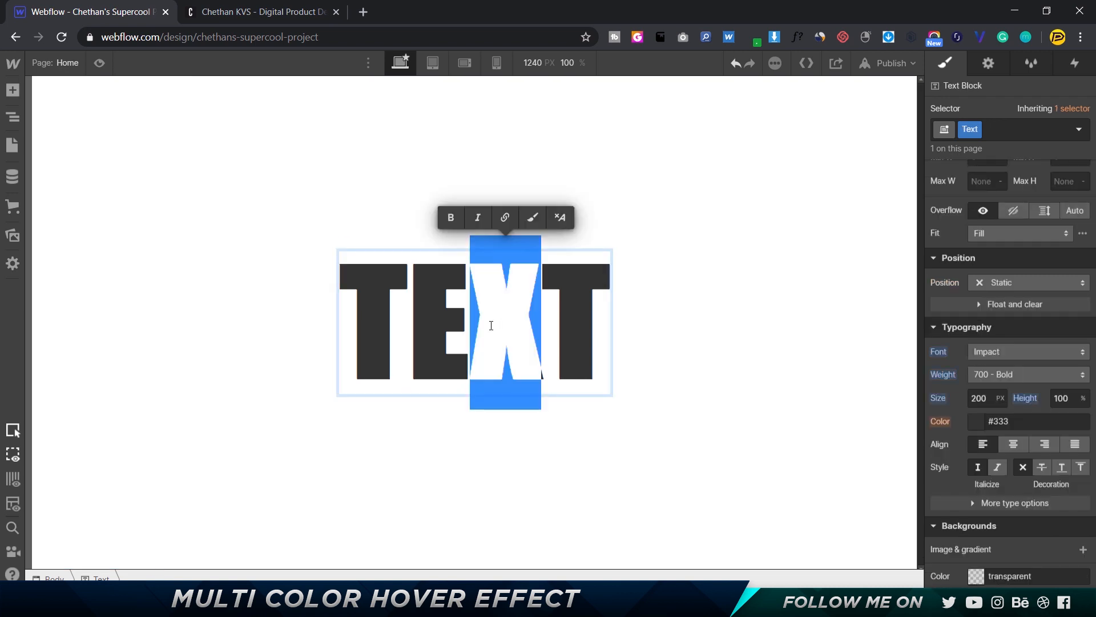
pyautogui.click(537, 218)
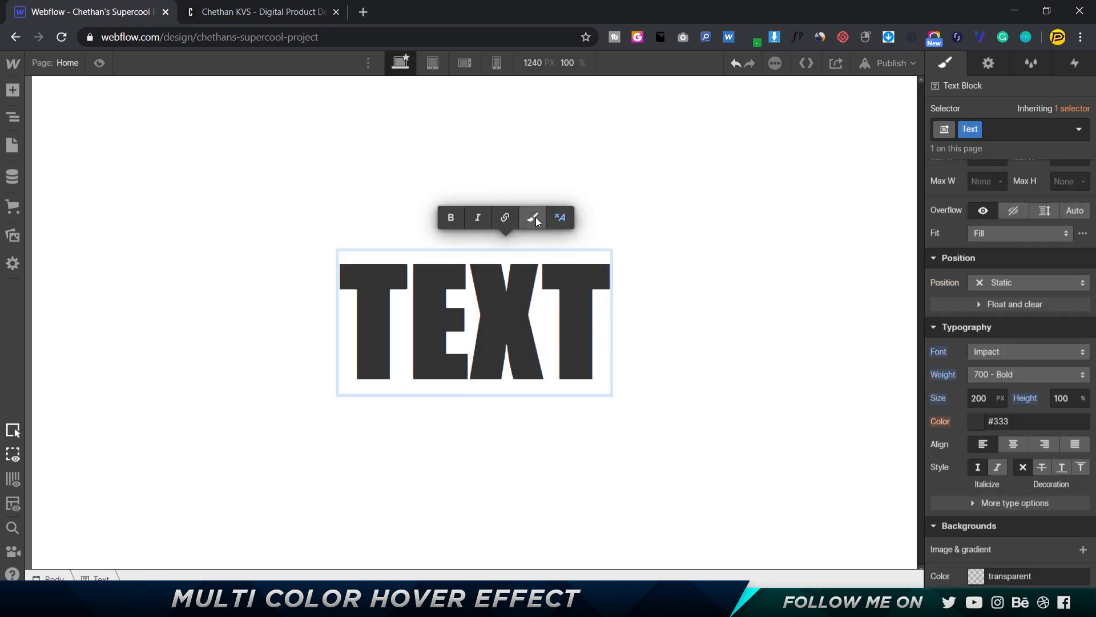
pyautogui.click(993, 135)
pyautogui.write('B lue')
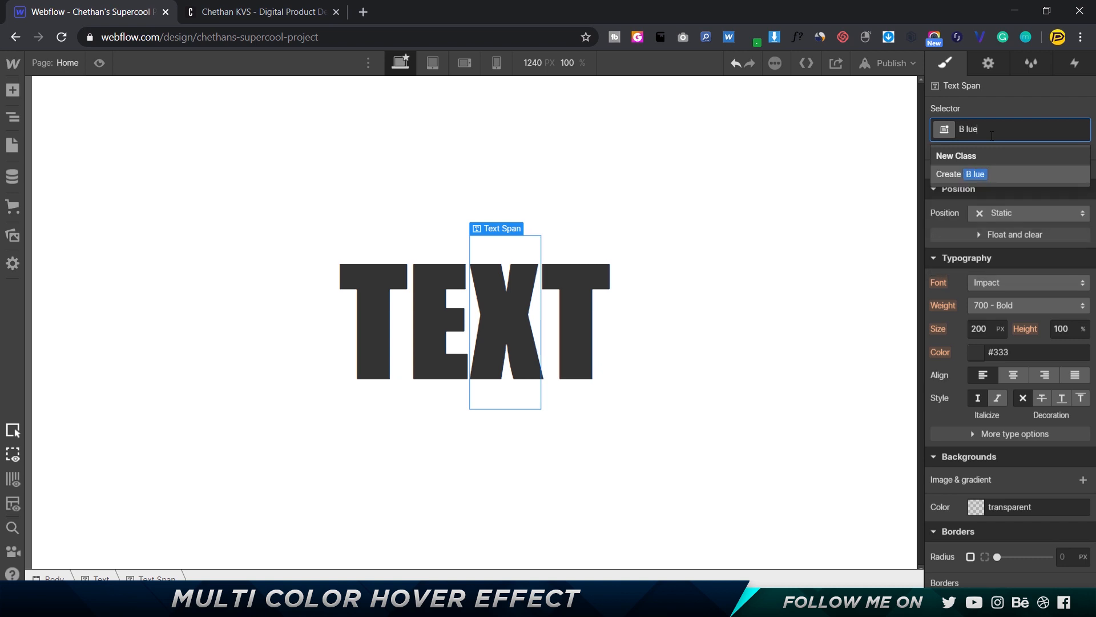
pyautogui.press('BackSpace')
pyautogui.press('BackSpace')
pyautogui.press('BackSpace')
pyautogui.press('BackSpace')
pyautogui.write('lue')
pyautogui.press('Return')
# Wrap the final letter T in its own text span and give it a new class named "Purple"
pyautogui.click(588, 303)
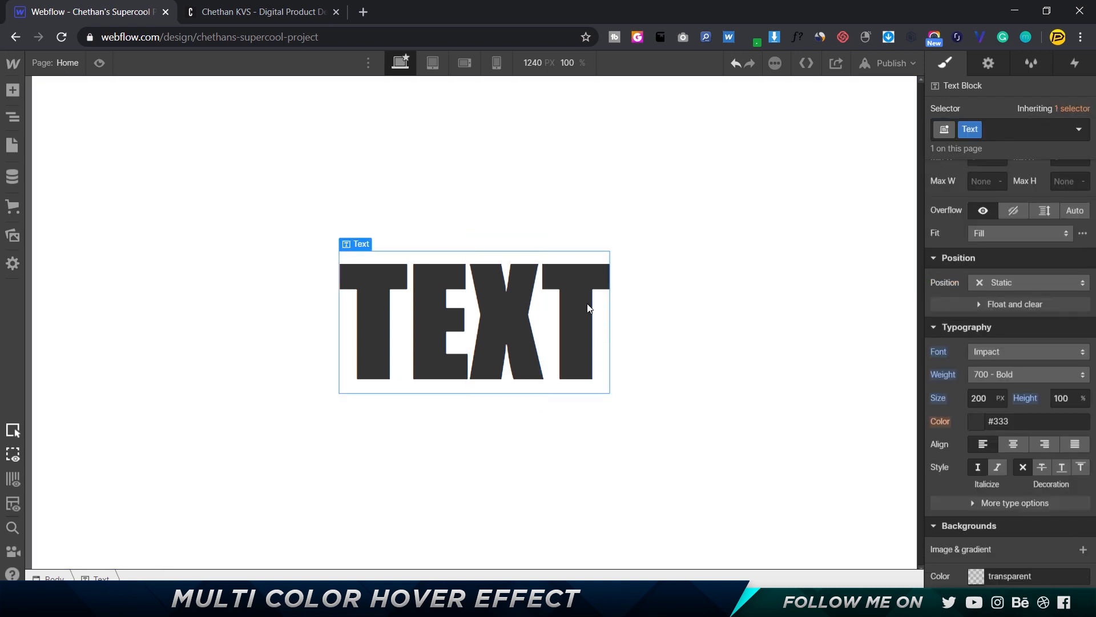
pyautogui.doubleClick(587, 303)
pyautogui.moveTo(547, 307); pyautogui.dragTo(667, 304)
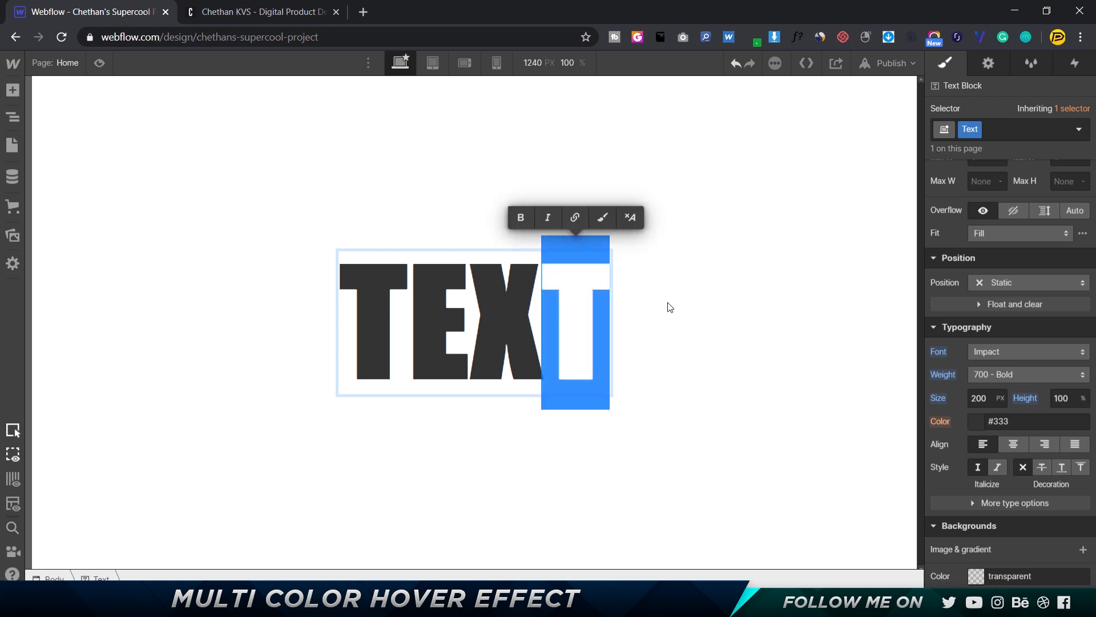
pyautogui.click(601, 217)
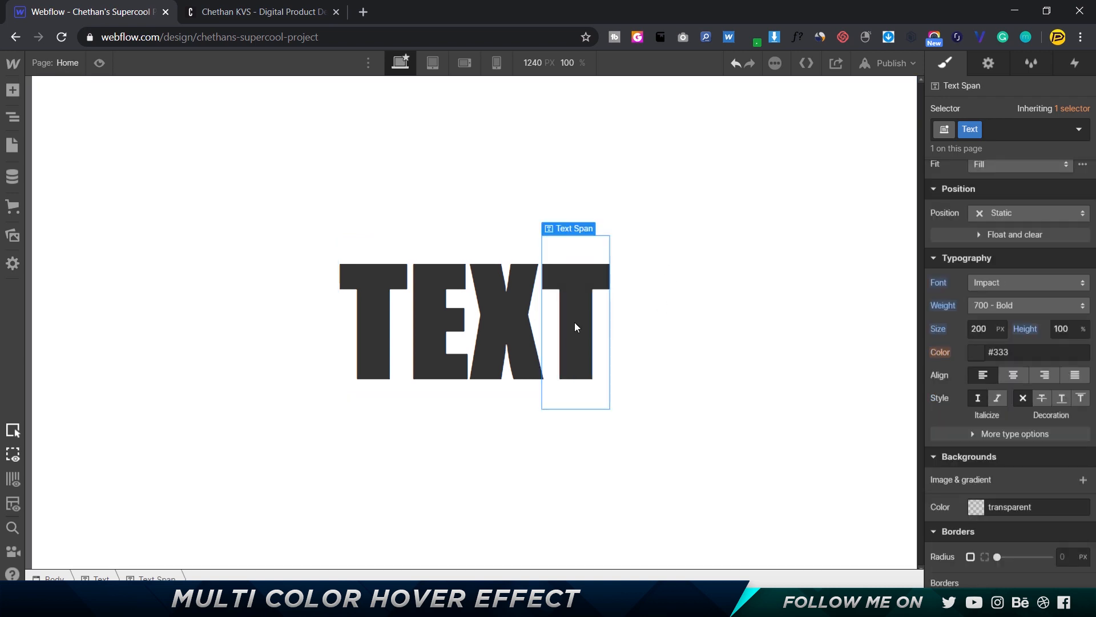
pyautogui.click(1004, 130)
pyautogui.write('Purple')
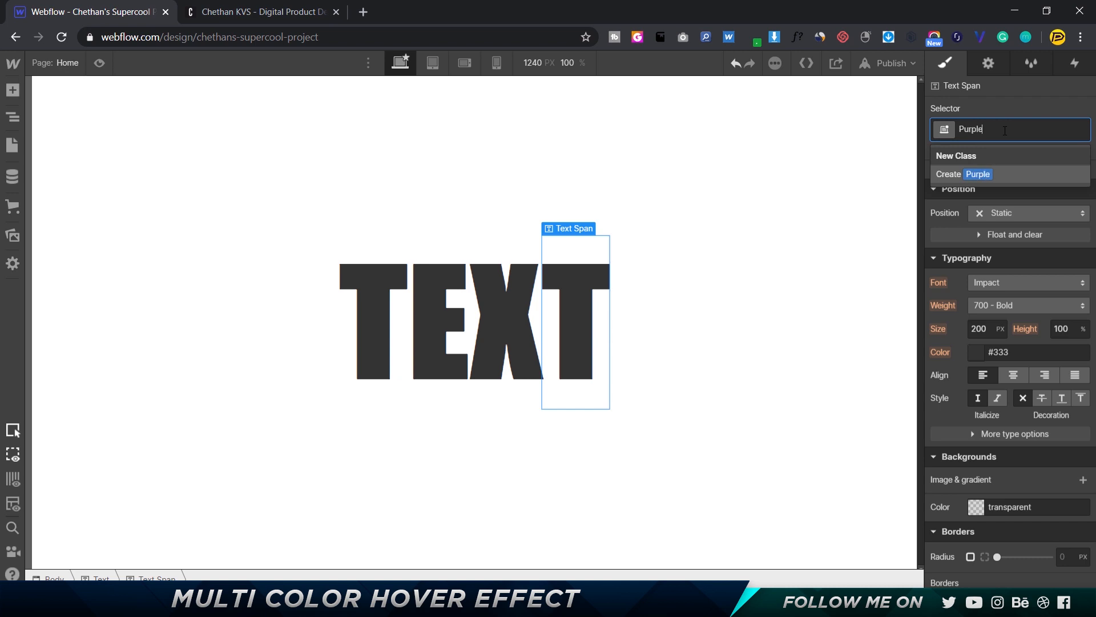
pyautogui.press('Return')
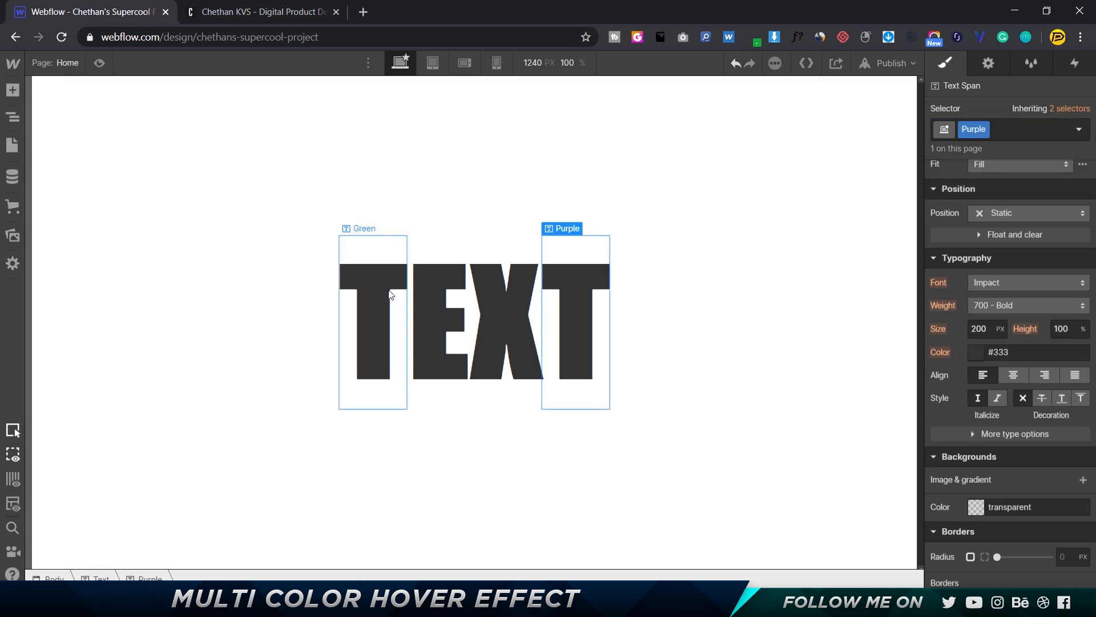
# Review the Green, Red, Blue and Purple spans nested in the Text block within the page's element hierarchy
pyautogui.click(13, 117)
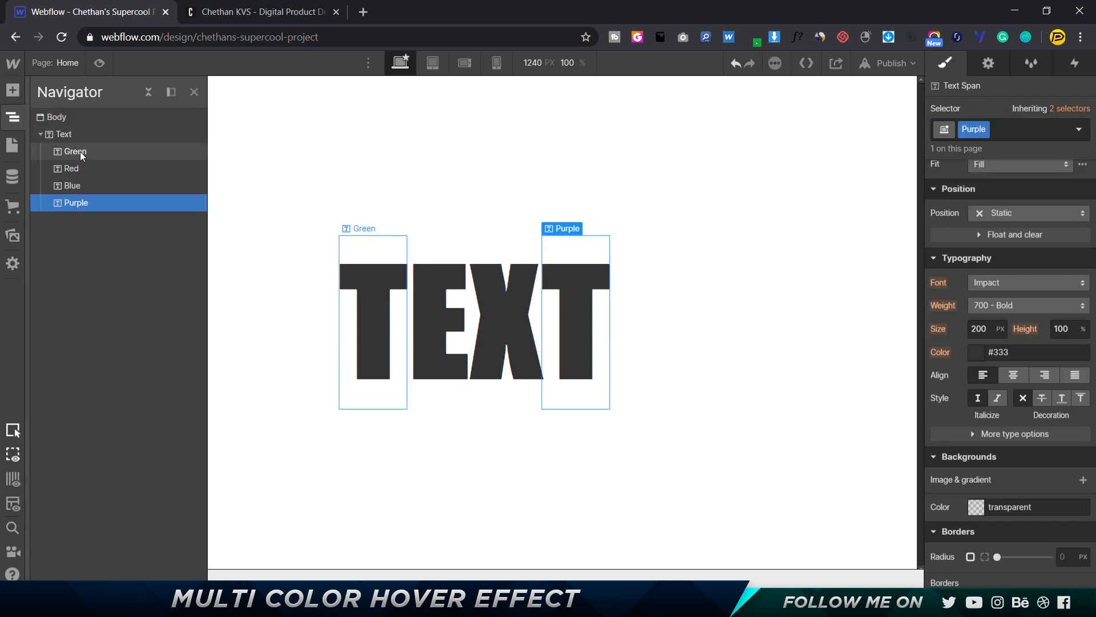
pyautogui.click(80, 152)
pyautogui.click(73, 167)
pyautogui.click(73, 183)
pyautogui.click(73, 205)
pyautogui.click(70, 150)
pyautogui.click(66, 135)
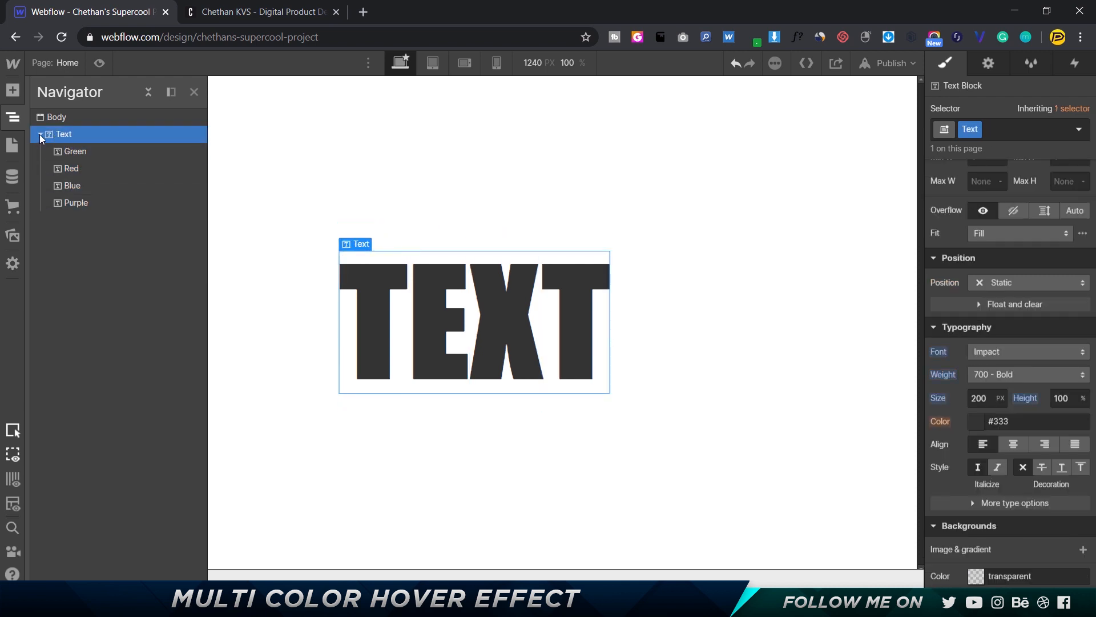
pyautogui.click(39, 135)
# Add a Mouse hover element trigger to the Green span, with Start an Animation as its On hover action
pyautogui.click(1074, 63)
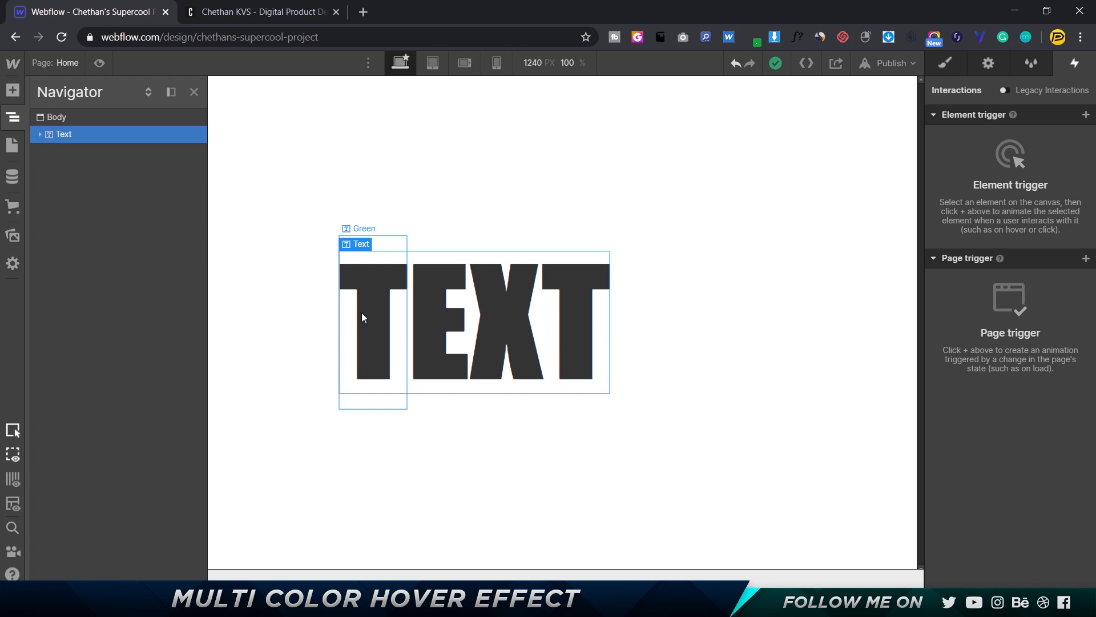
pyautogui.click(371, 325)
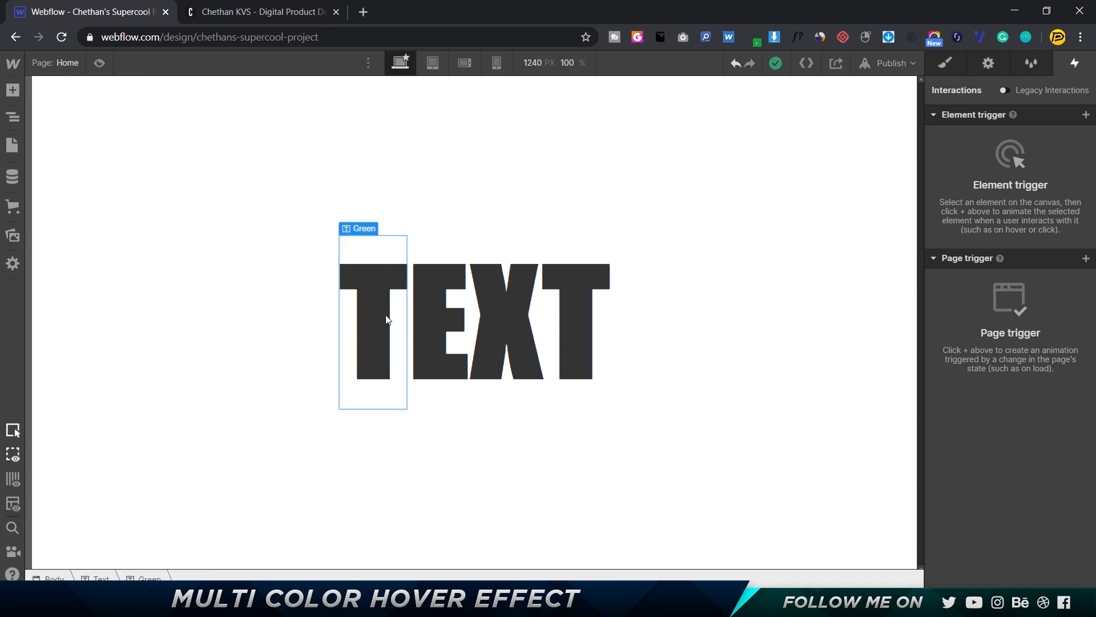
pyautogui.click(1084, 120)
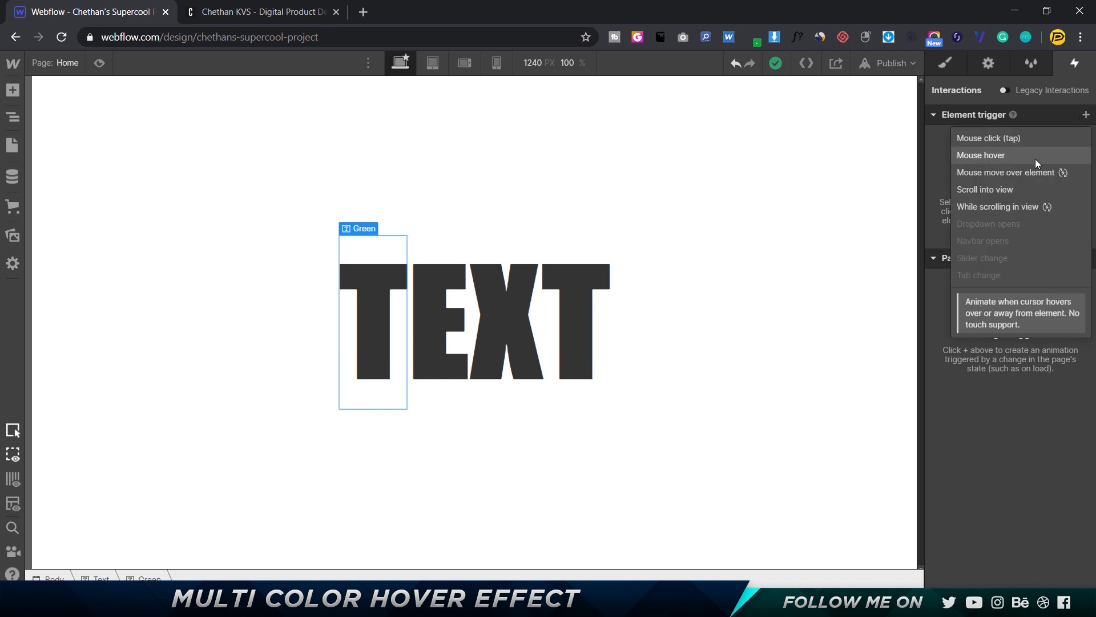
pyautogui.click(1036, 159)
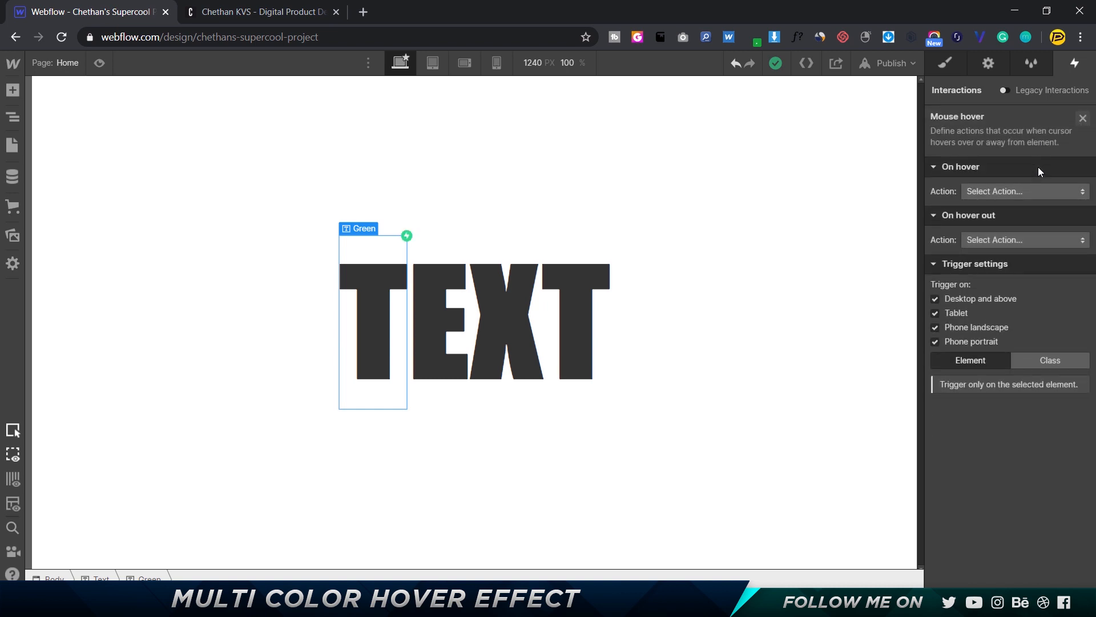
pyautogui.click(1015, 193)
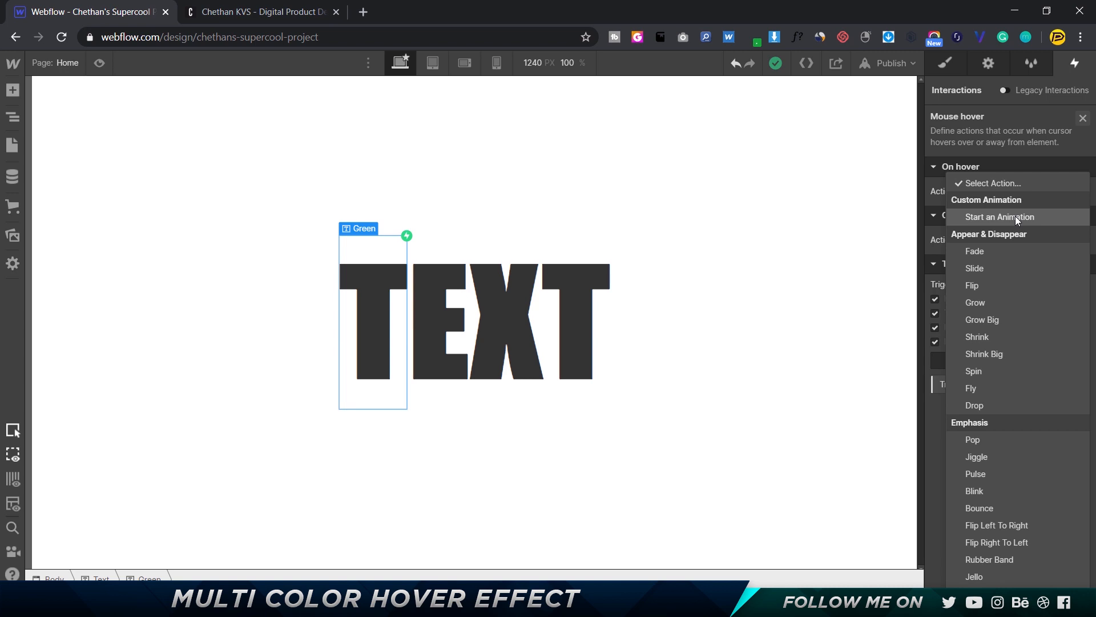
pyautogui.click(1017, 218)
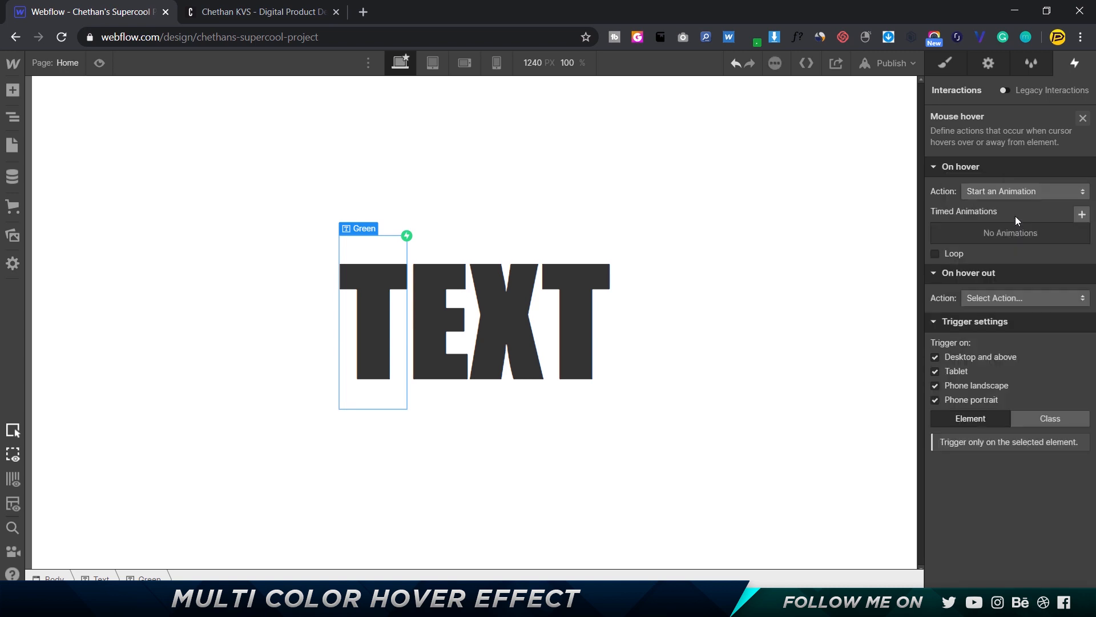
# Create a timed animation named "Green Hover In" and add a Text Color action for the Green span
pyautogui.click(1080, 215)
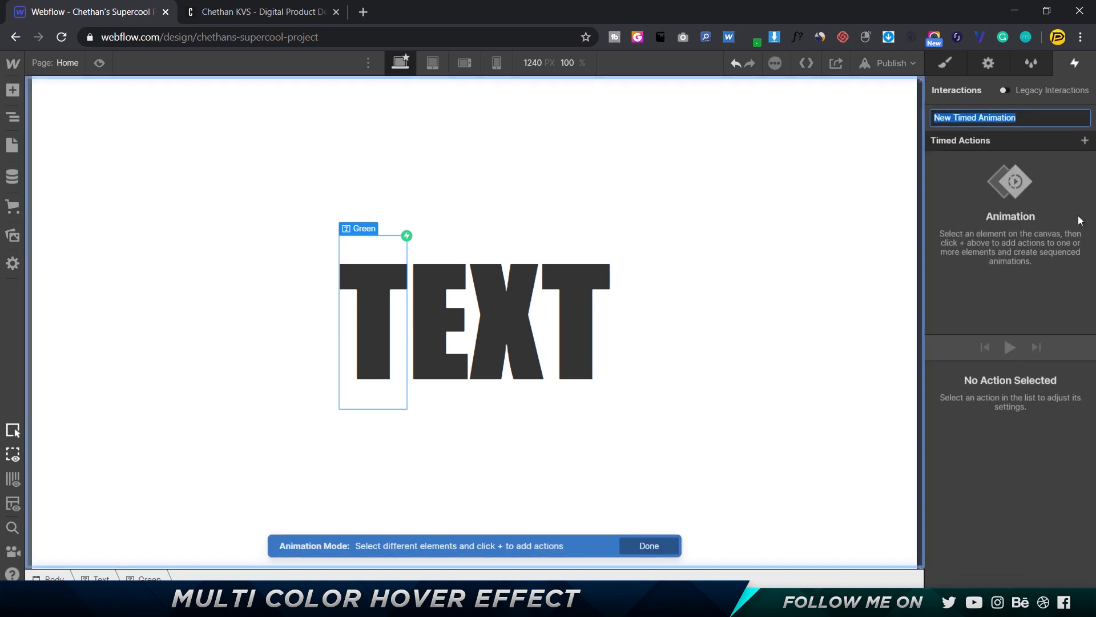
pyautogui.write('Green In')
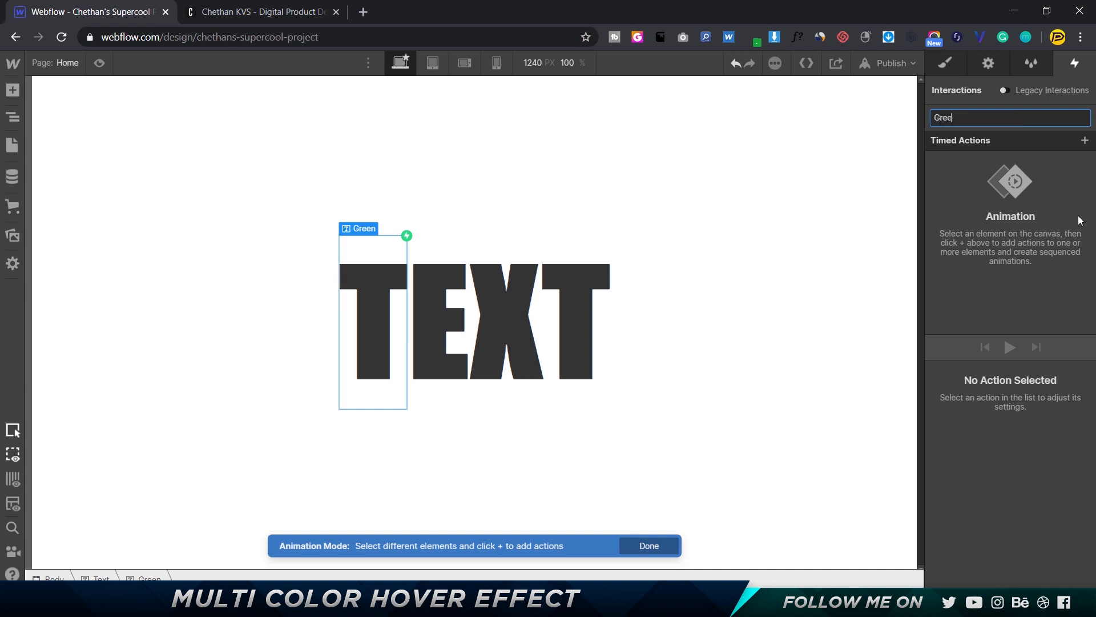
pyautogui.press('BackSpace')
pyautogui.press('BackSpace')
pyautogui.write('Hover In')
pyautogui.press('Return')
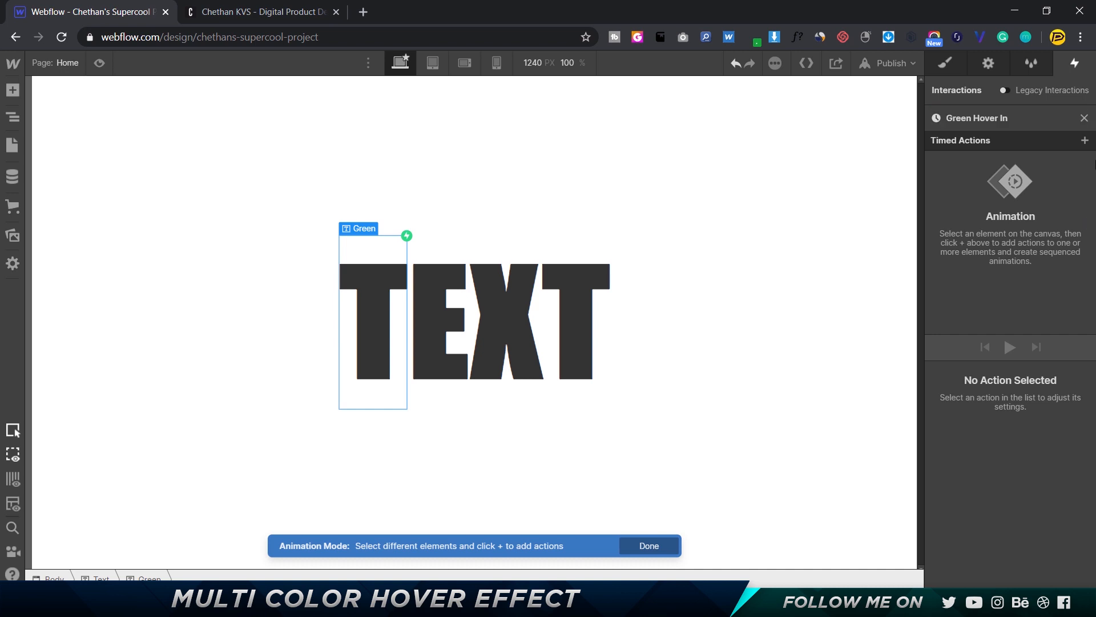
pyautogui.click(1085, 142)
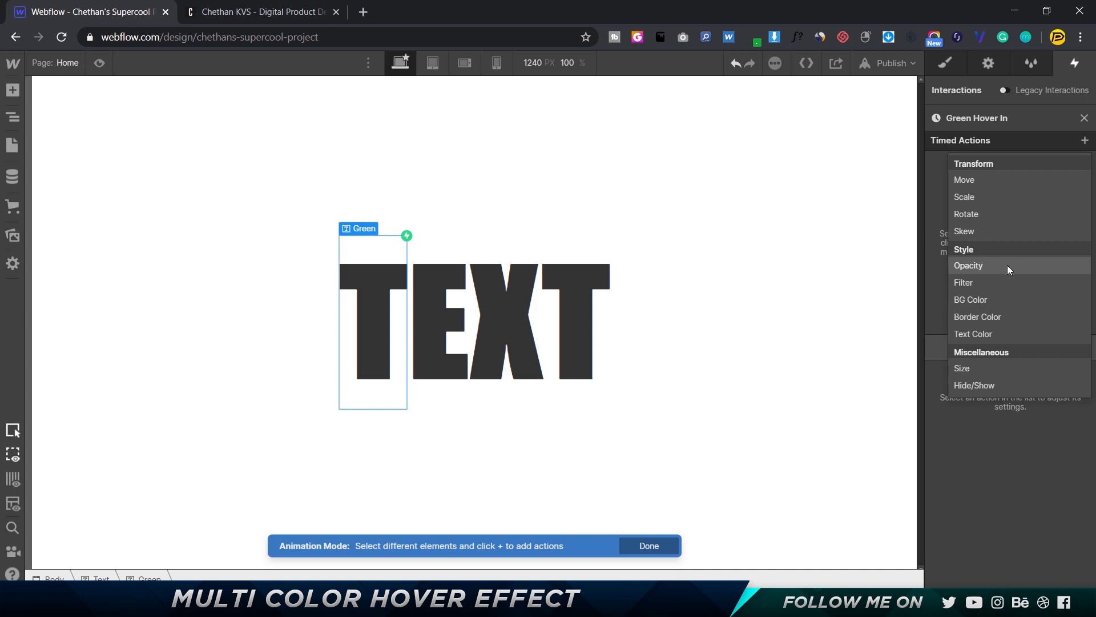
pyautogui.click(1005, 333)
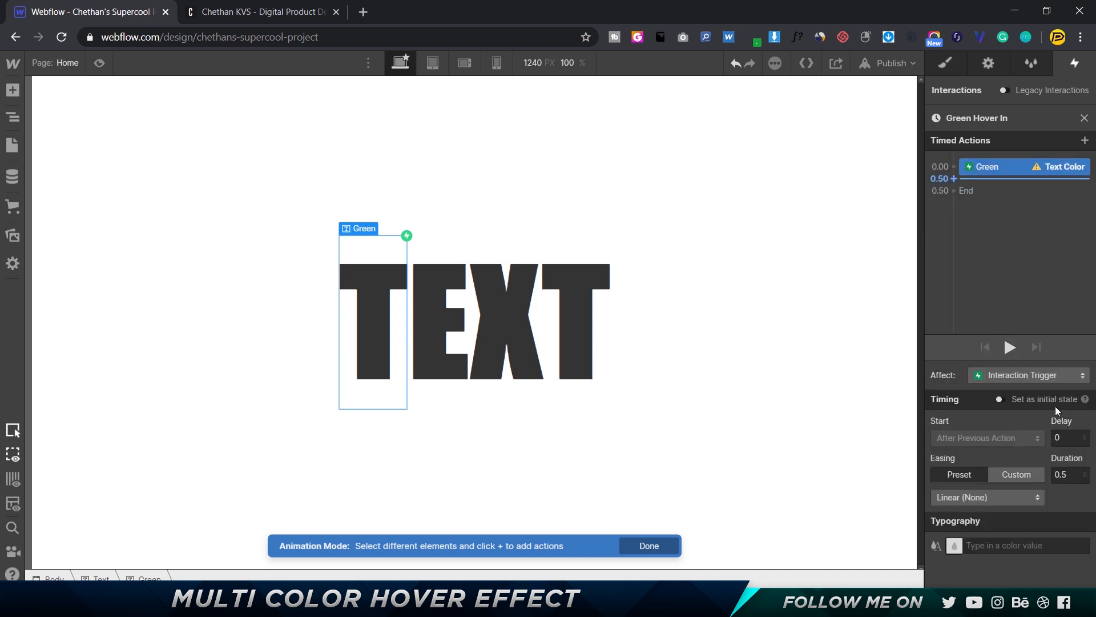
# Check which targets the Text Color action can affect, and view the letter hover effect on the open portfolio website
pyautogui.click(1006, 374)
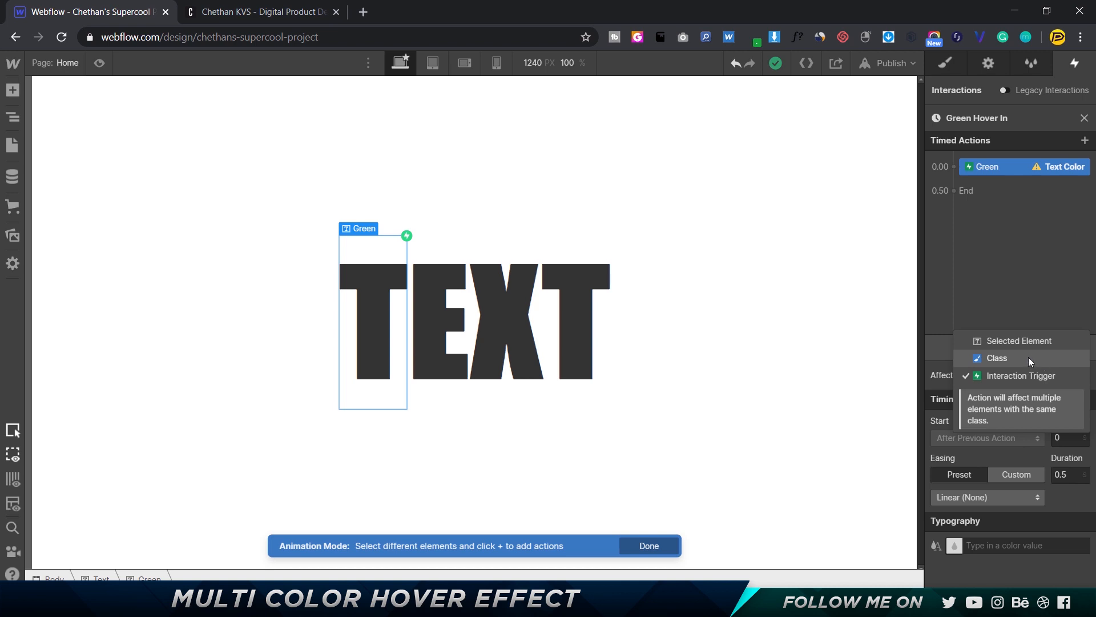
pyautogui.click(511, 312)
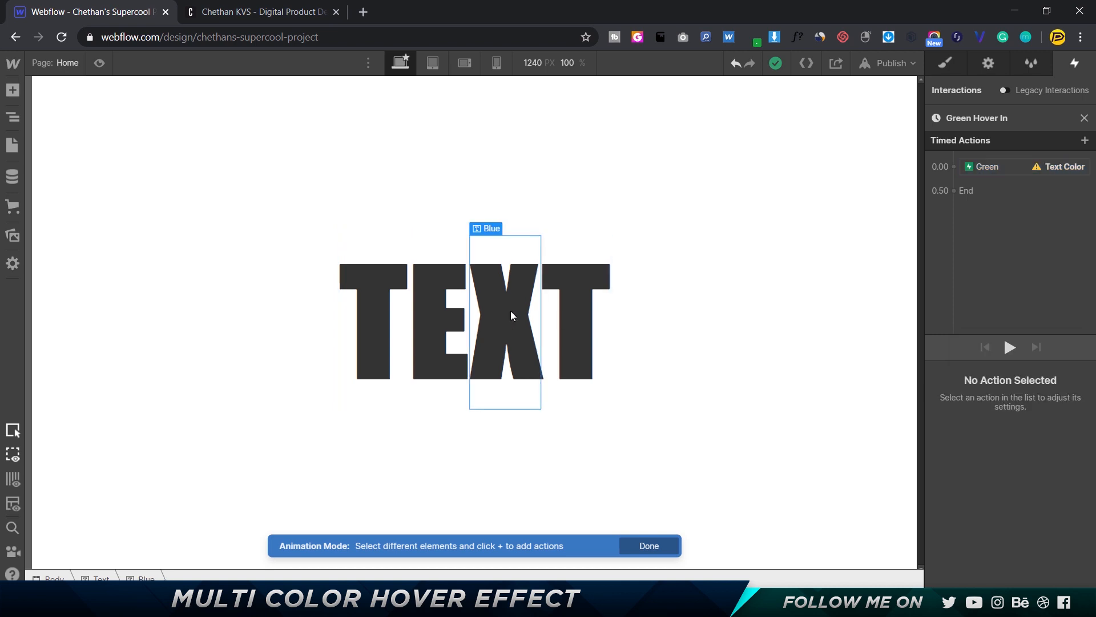
pyautogui.click(263, 12)
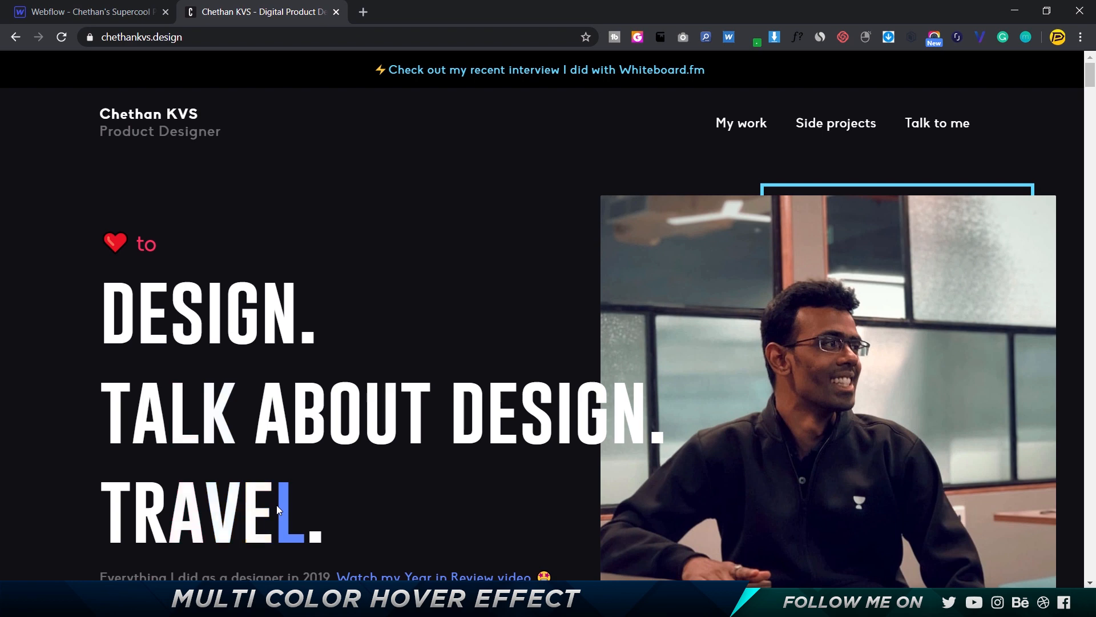
pyautogui.click(129, 16)
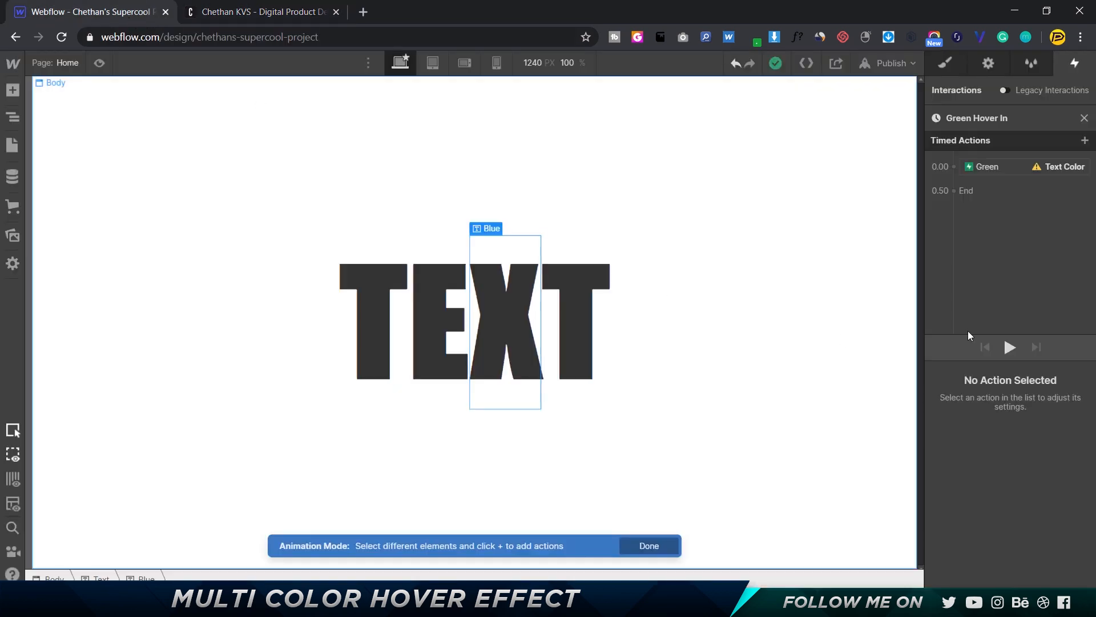
# Duplicate the Green span's Text Color action in the Green Hover In animation
pyautogui.click(1005, 167)
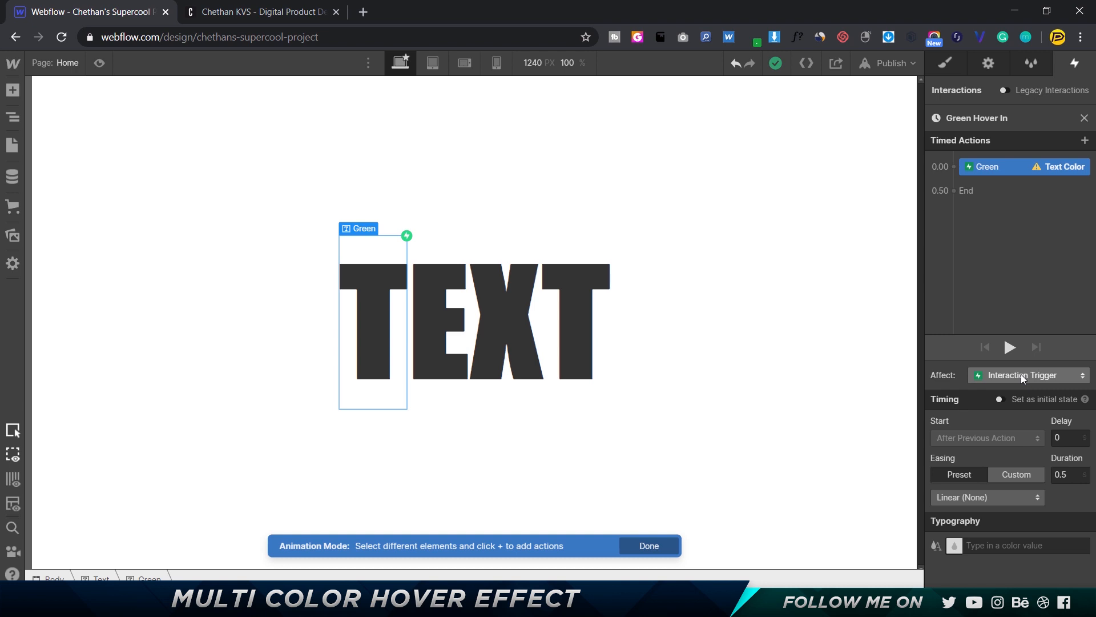
pyautogui.rightClick(1001, 165)
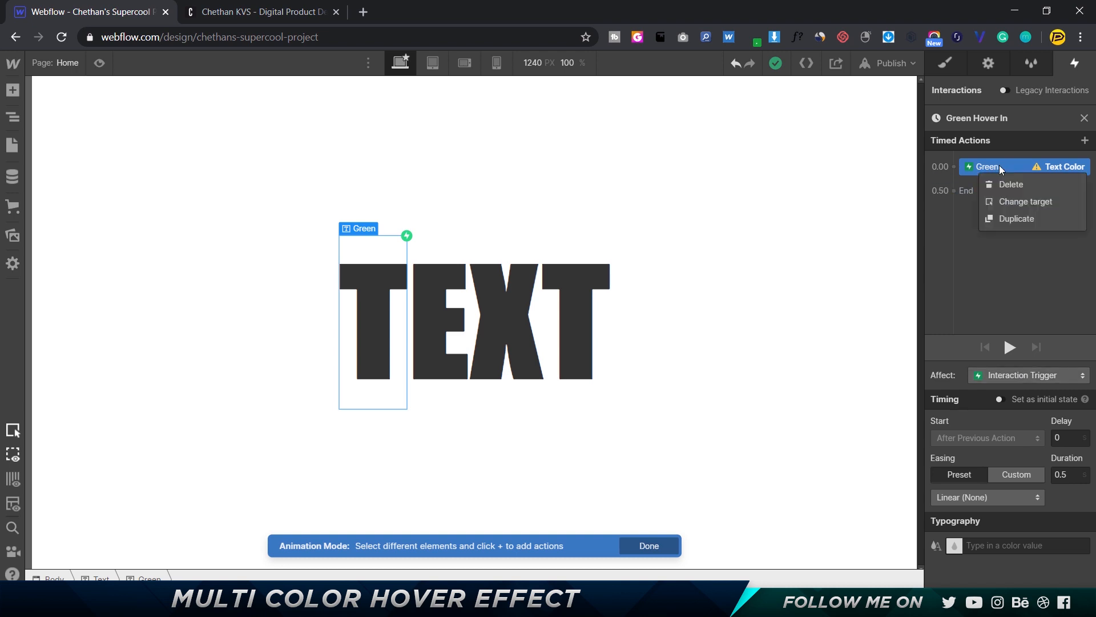
pyautogui.click(1033, 218)
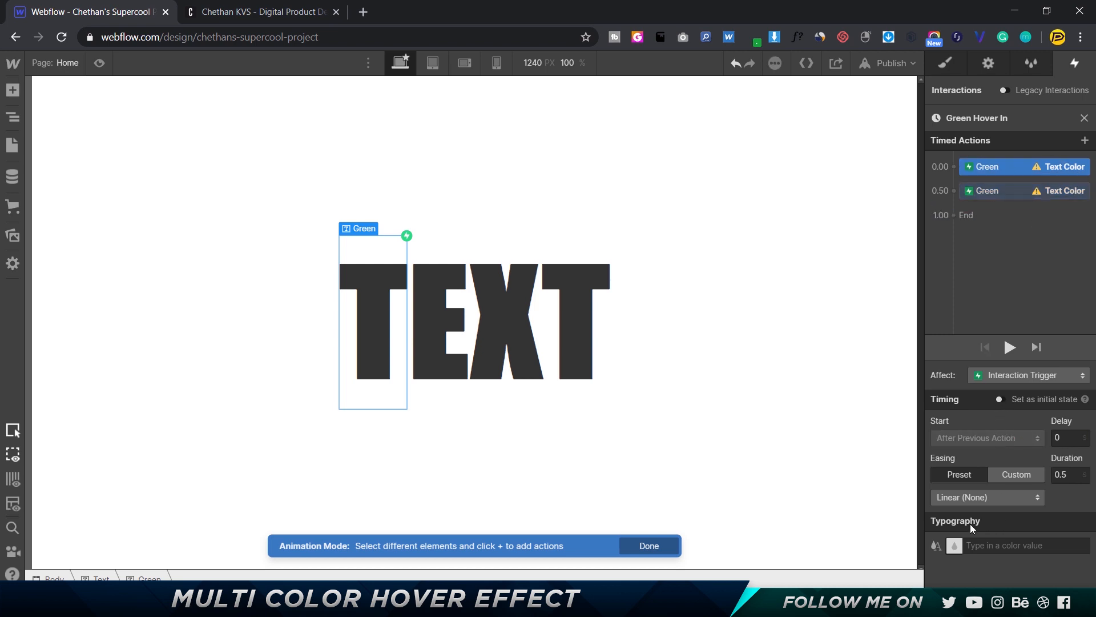
# Set the first Text Color action's color to black and make it the initial state
pyautogui.click(953, 545)
pyautogui.click(961, 395)
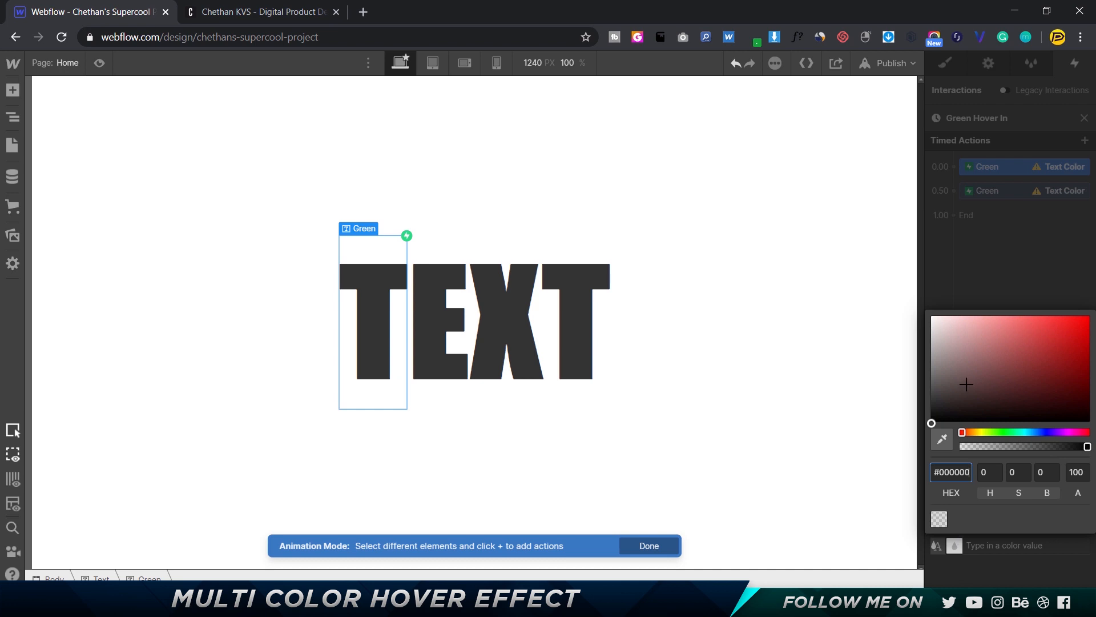
pyautogui.moveTo(939, 427); pyautogui.dragTo(845, 531)
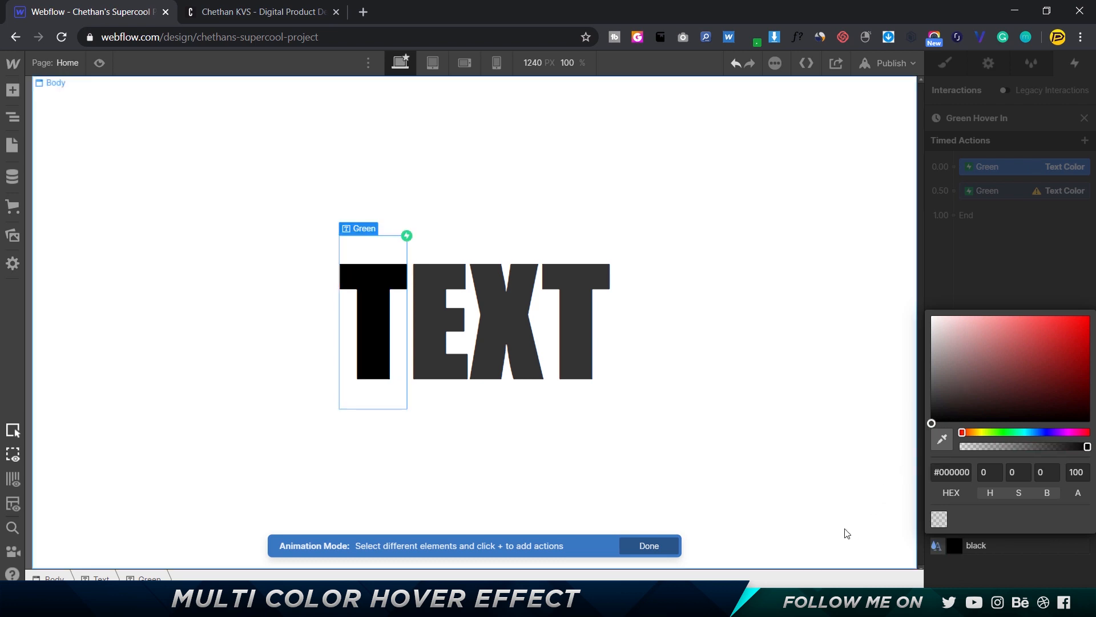
pyautogui.click(973, 264)
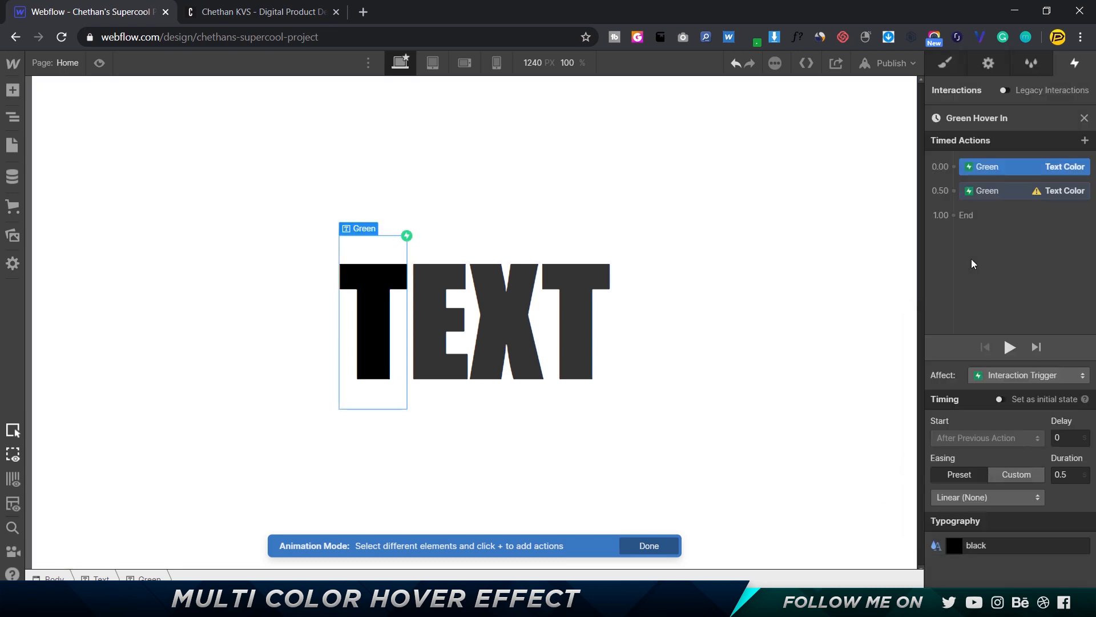
pyautogui.click(1000, 399)
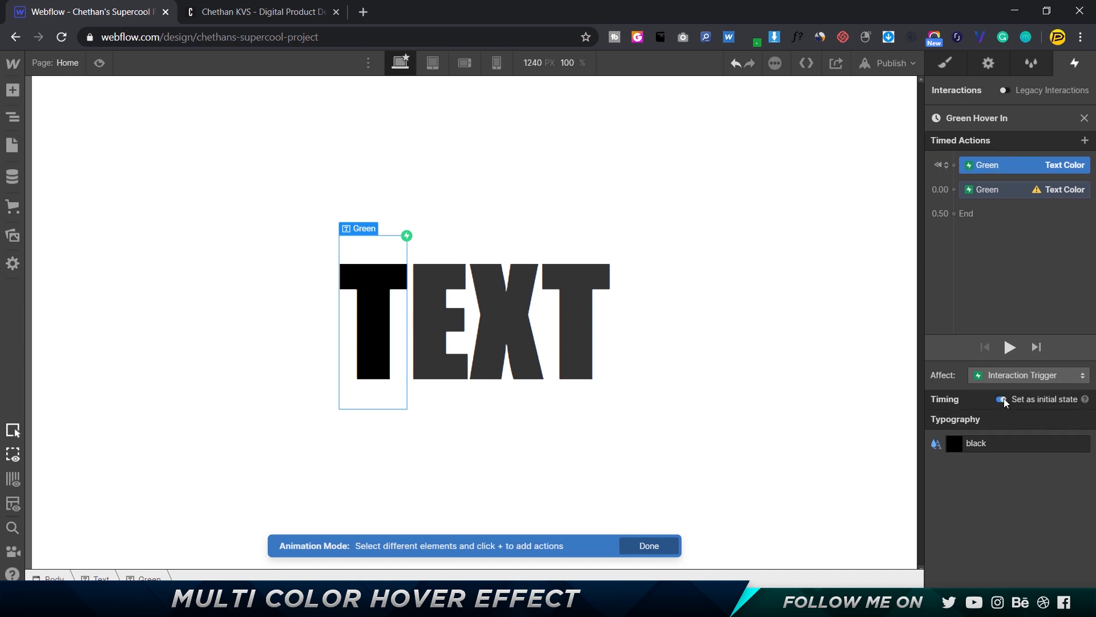
# Set the second Text Color action's color to bright green #00ff73
pyautogui.click(1008, 193)
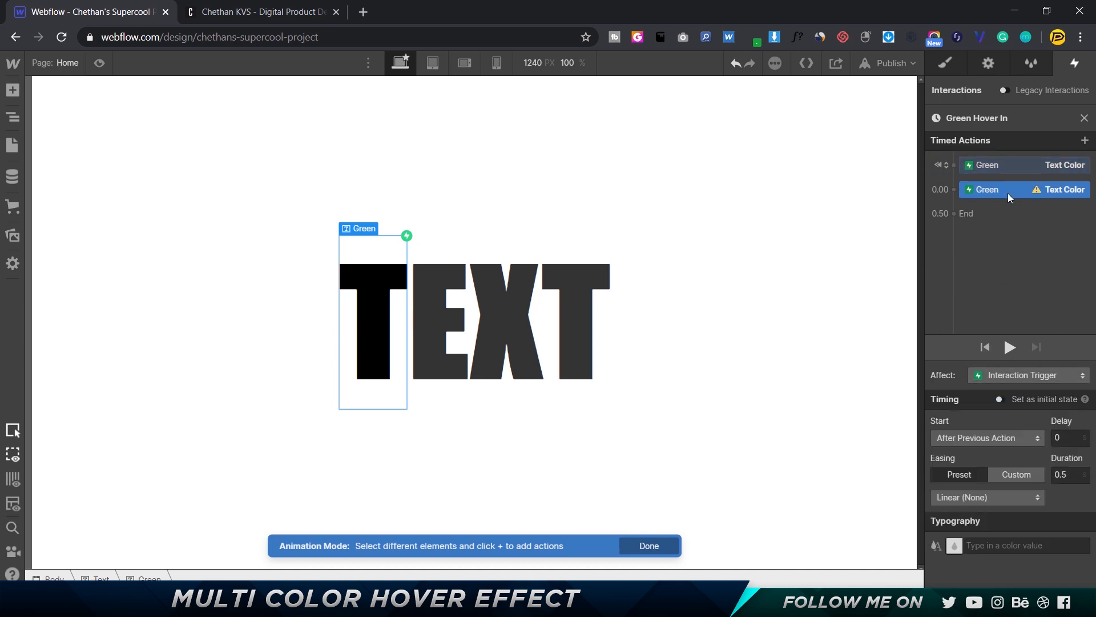
pyautogui.click(952, 545)
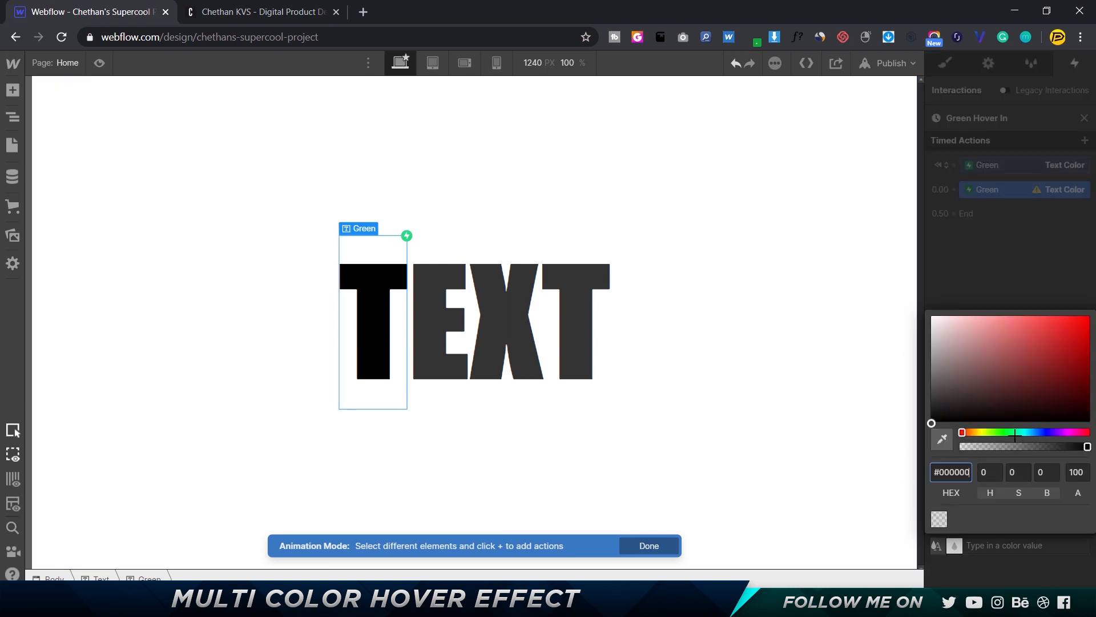
pyautogui.click(1090, 317)
pyautogui.click(1009, 433)
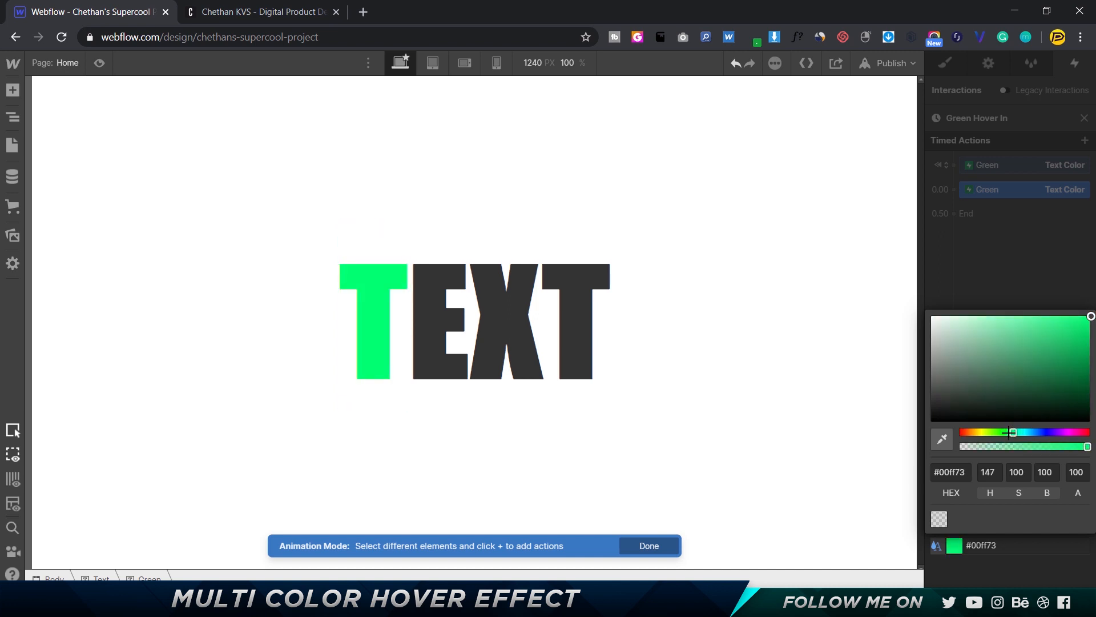
# Change the second Text Color action's color to the darker green #00a224
pyautogui.moveTo(1009, 433); pyautogui.dragTo(1008, 432)
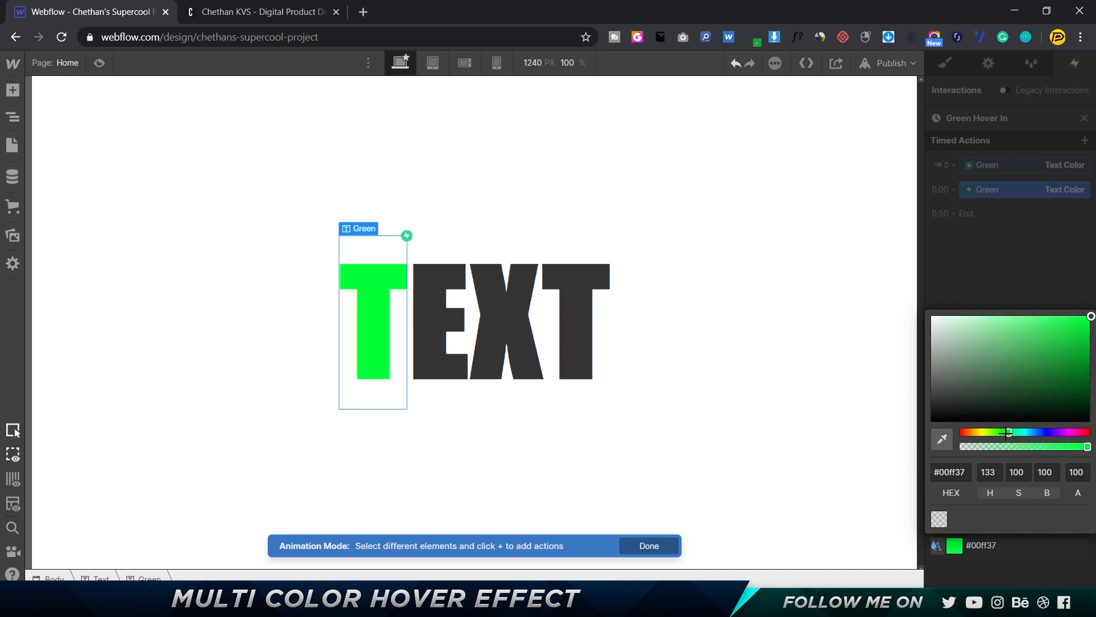
pyautogui.click(1009, 260)
pyautogui.click(951, 545)
pyautogui.moveTo(1090, 318); pyautogui.dragTo(1093, 354)
pyautogui.click(1041, 258)
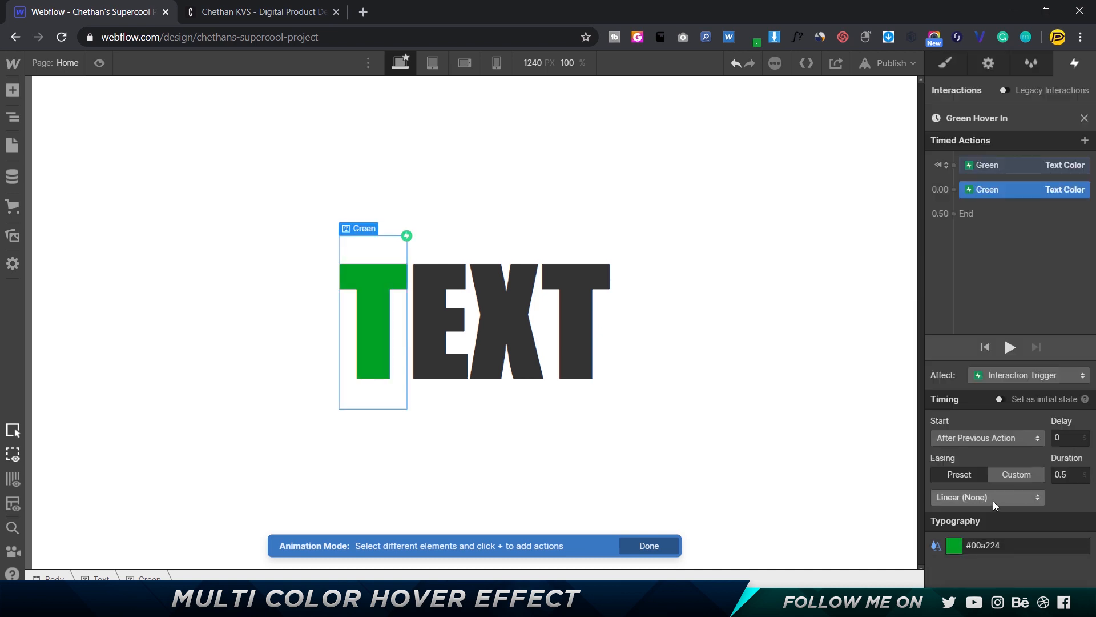
# Set the green Text Color action's duration to 0.2 and its easing to Ease
pyautogui.click(1073, 474)
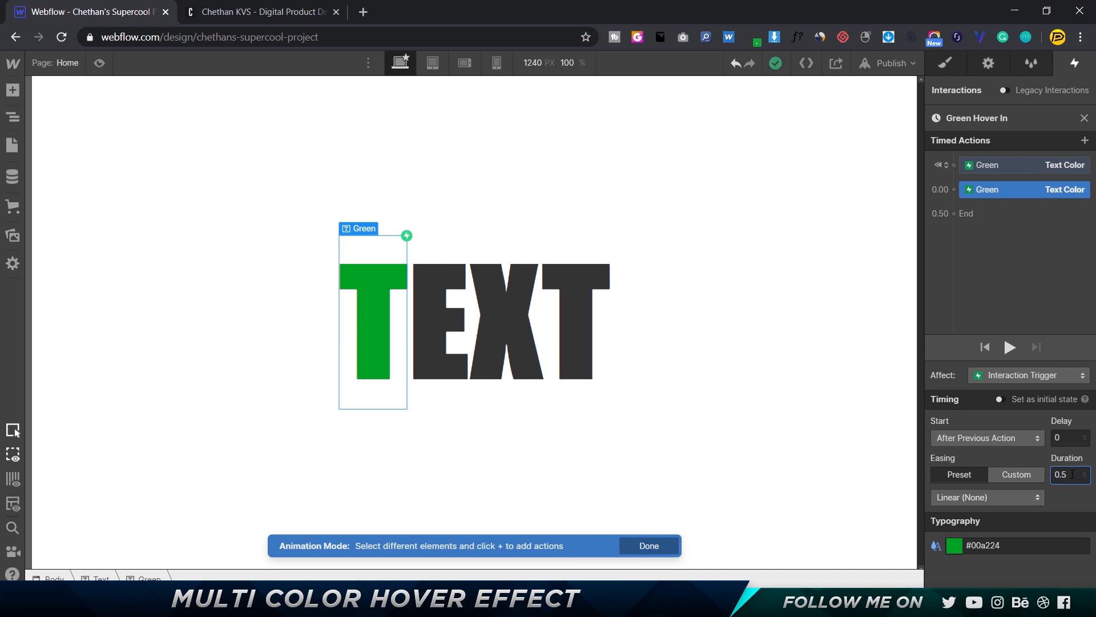
pyautogui.press('BackSpace')
pyautogui.write('2')
pyautogui.click(1028, 495)
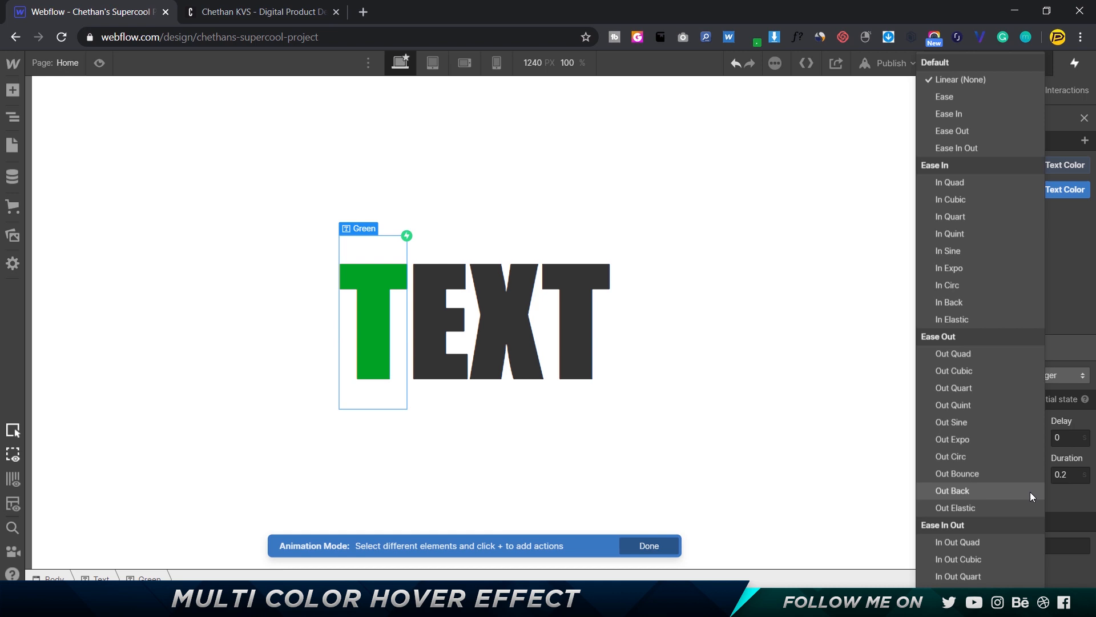
pyautogui.click(947, 98)
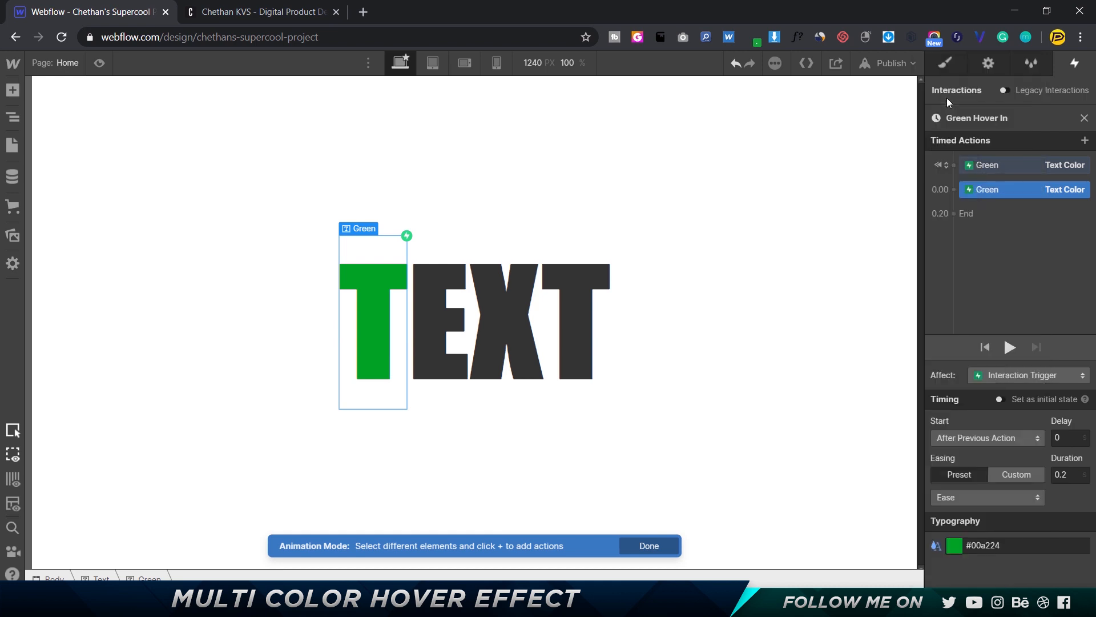
# Preview the first letter's green hover effect, and close the Green Hover In animation
pyautogui.click(98, 65)
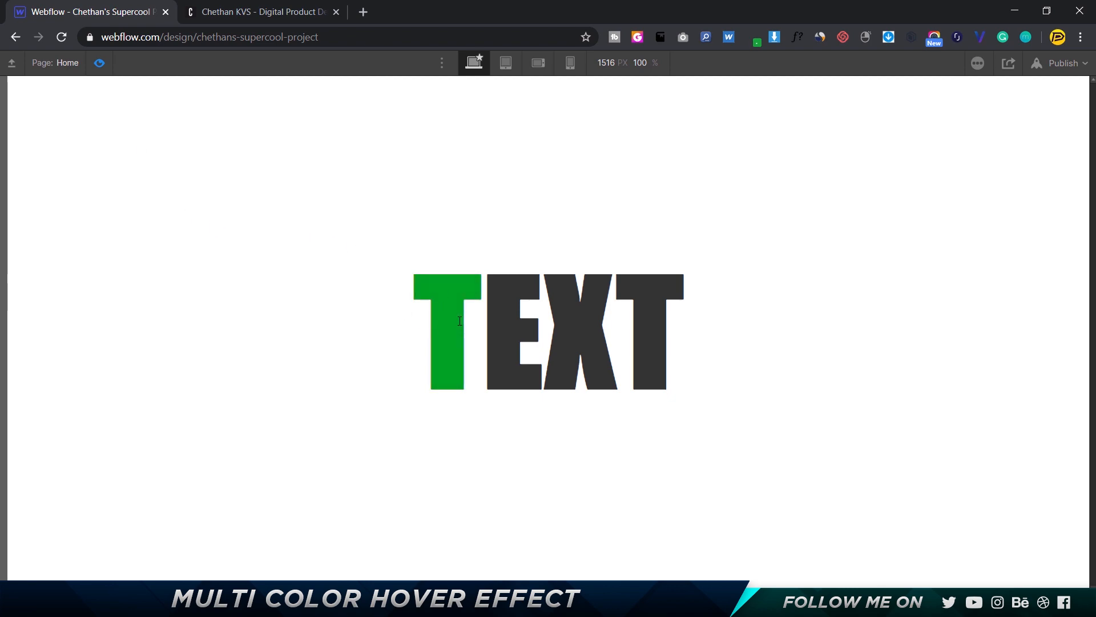
pyautogui.click(99, 64)
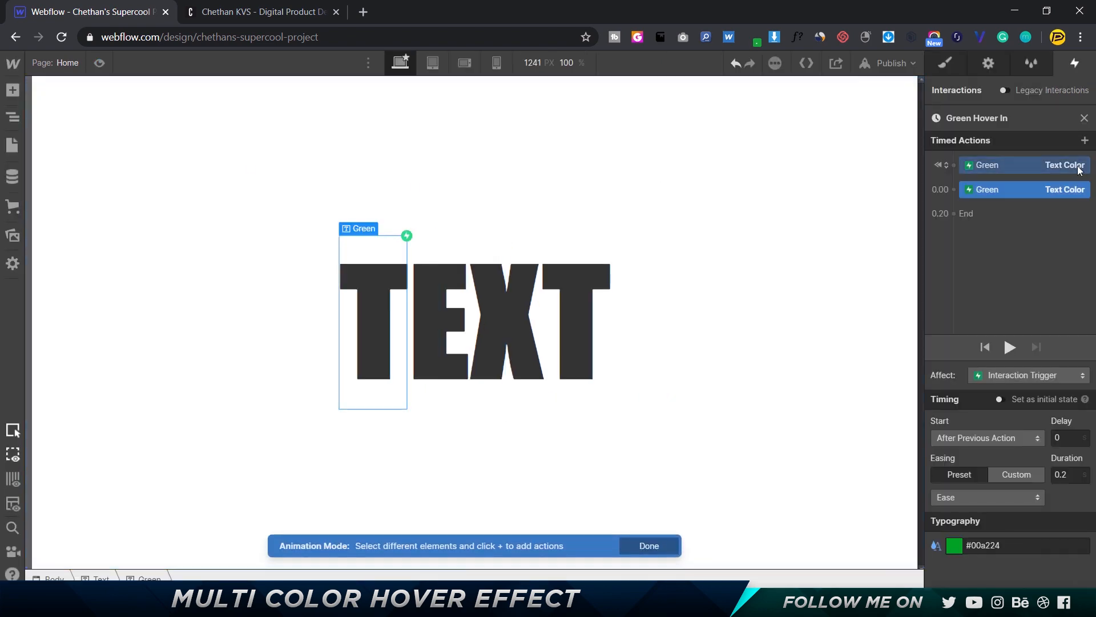
pyautogui.click(1084, 118)
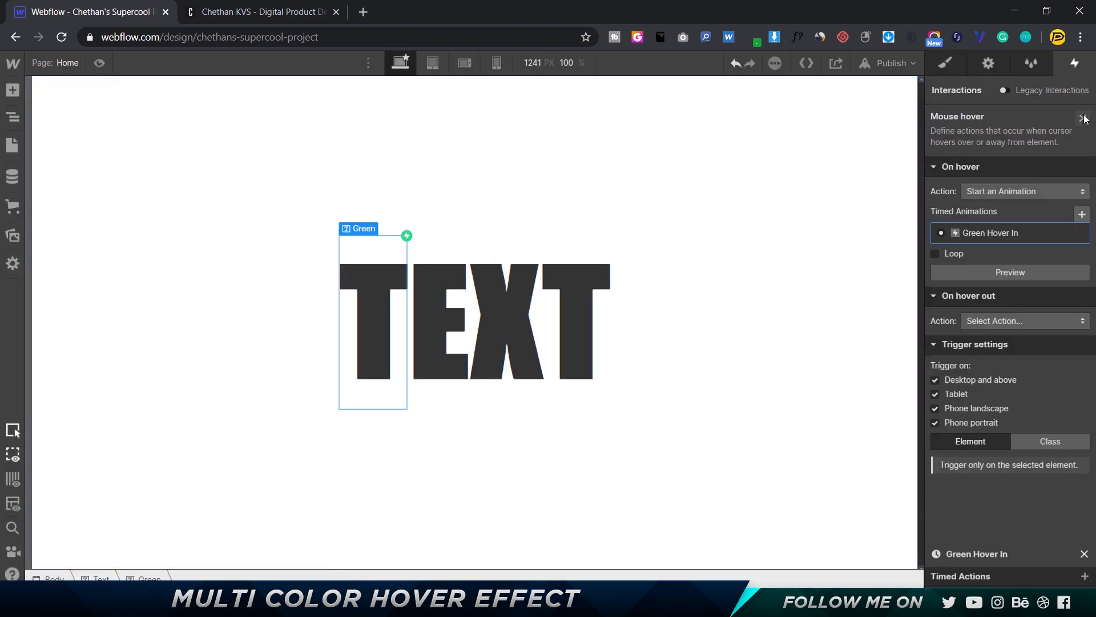
# Set the hover-out action to start an animation, using a duplicate of Green Hover In opened for editing
pyautogui.click(1037, 321)
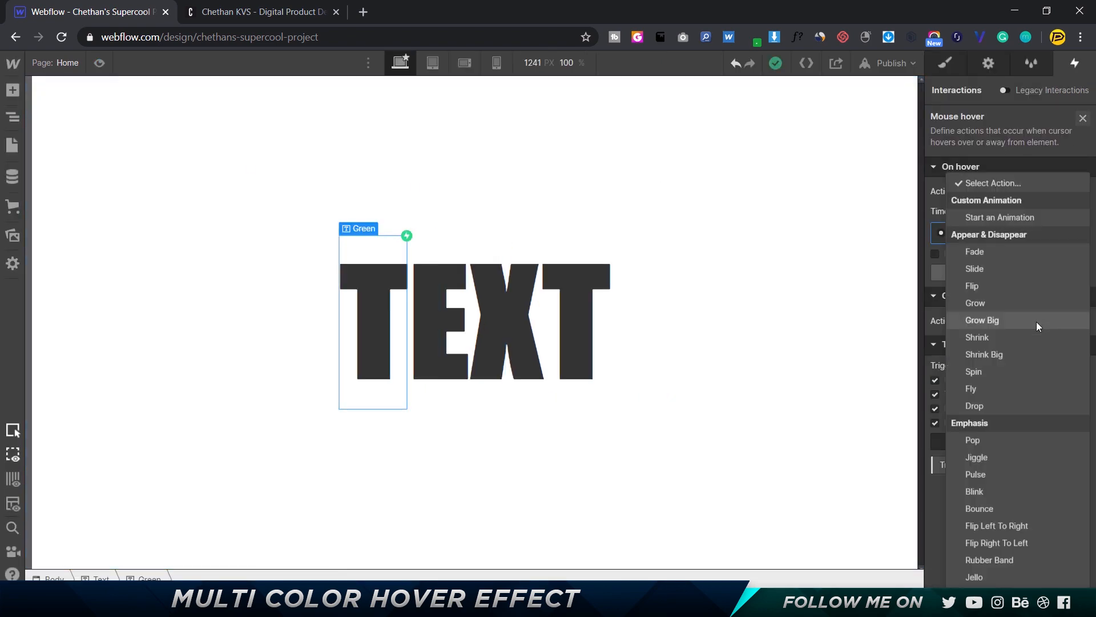
pyautogui.click(1003, 221)
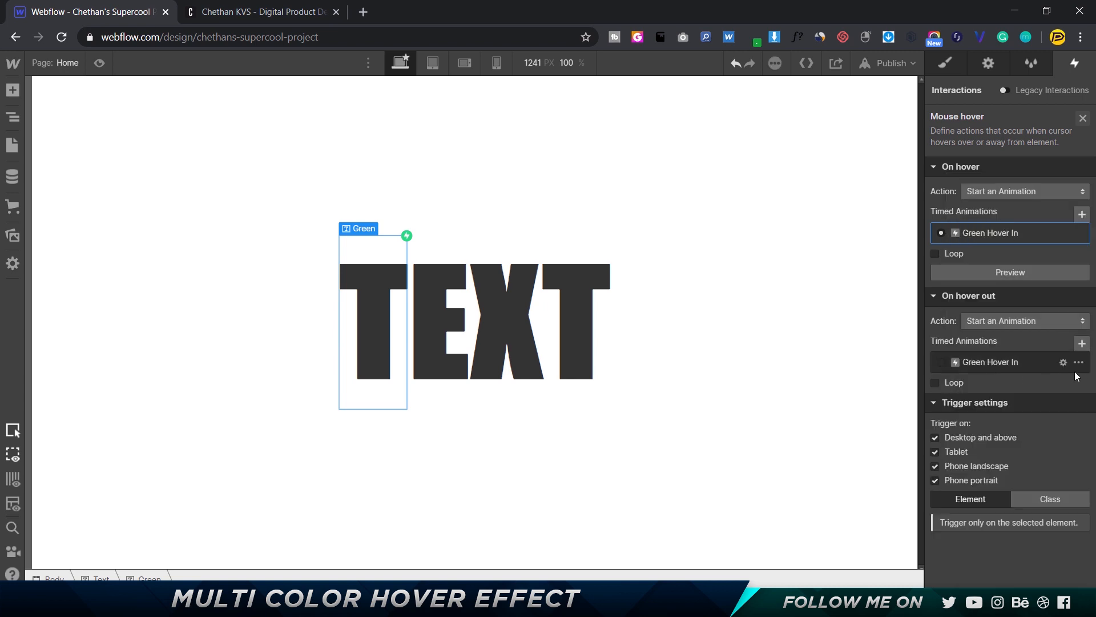
pyautogui.click(1078, 362)
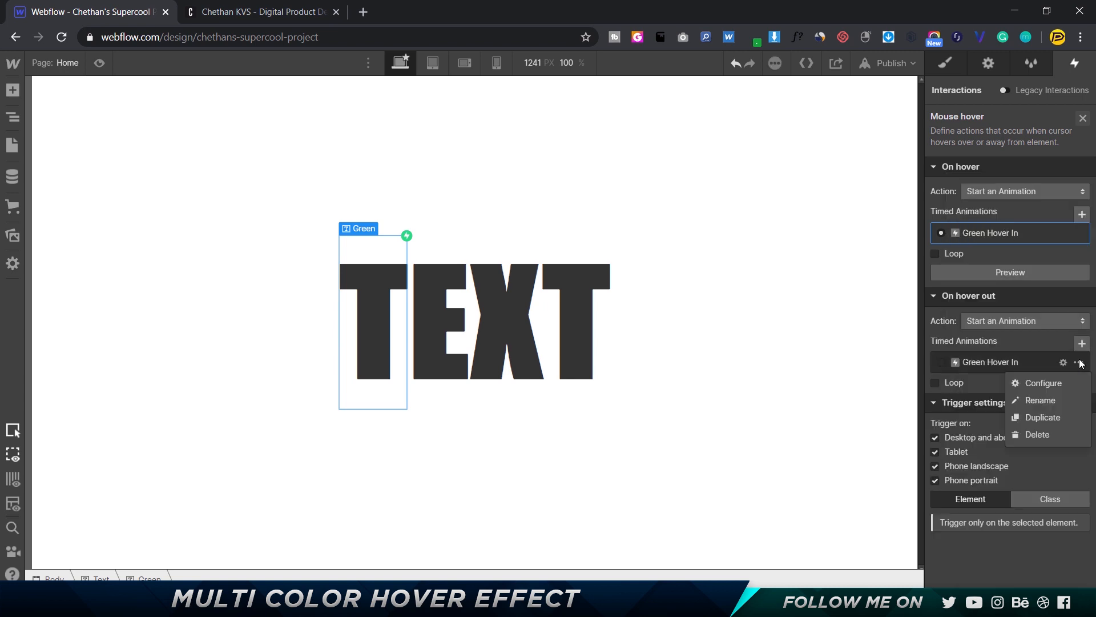
pyautogui.click(1057, 419)
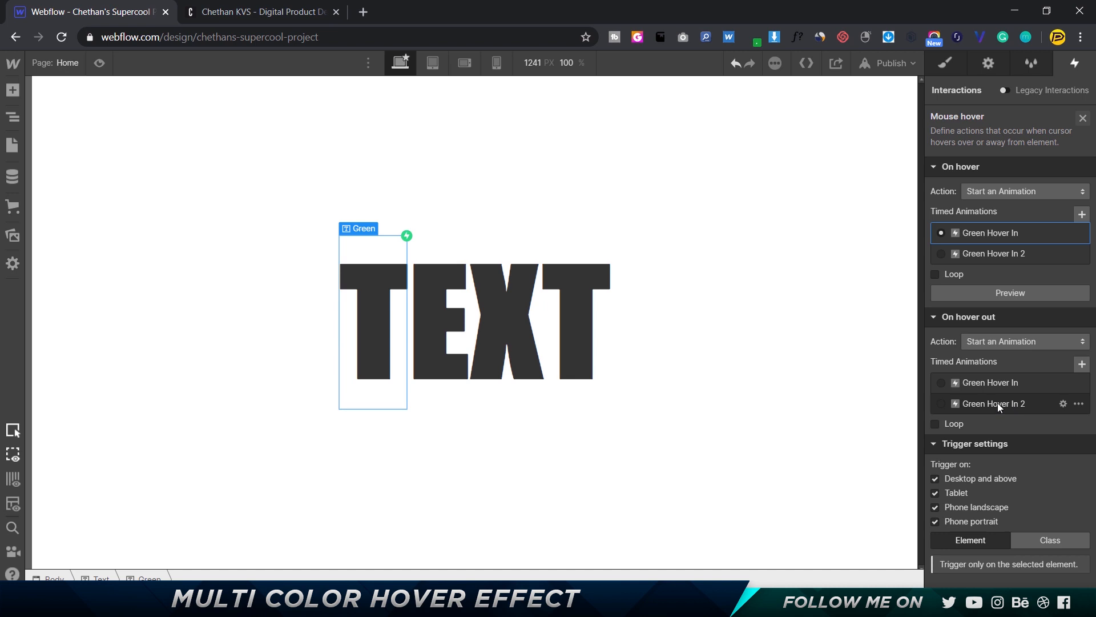
pyautogui.click(998, 402)
pyautogui.click(995, 403)
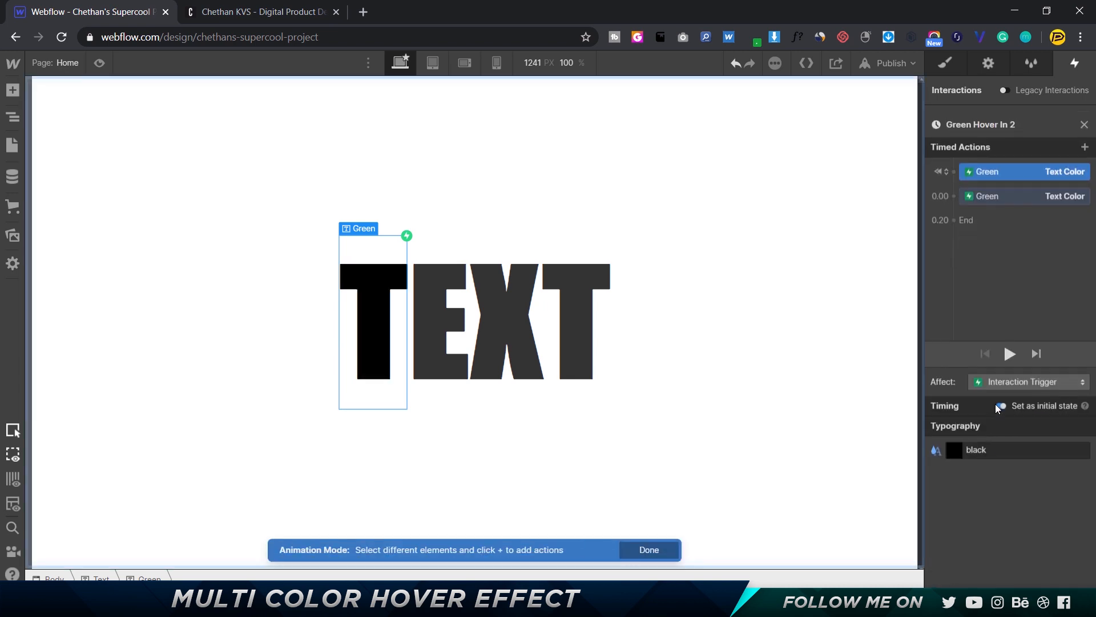
# Rename the duplicated animation as Color Hover Out
pyautogui.click(1001, 120)
pyautogui.write('Color Ho ve')
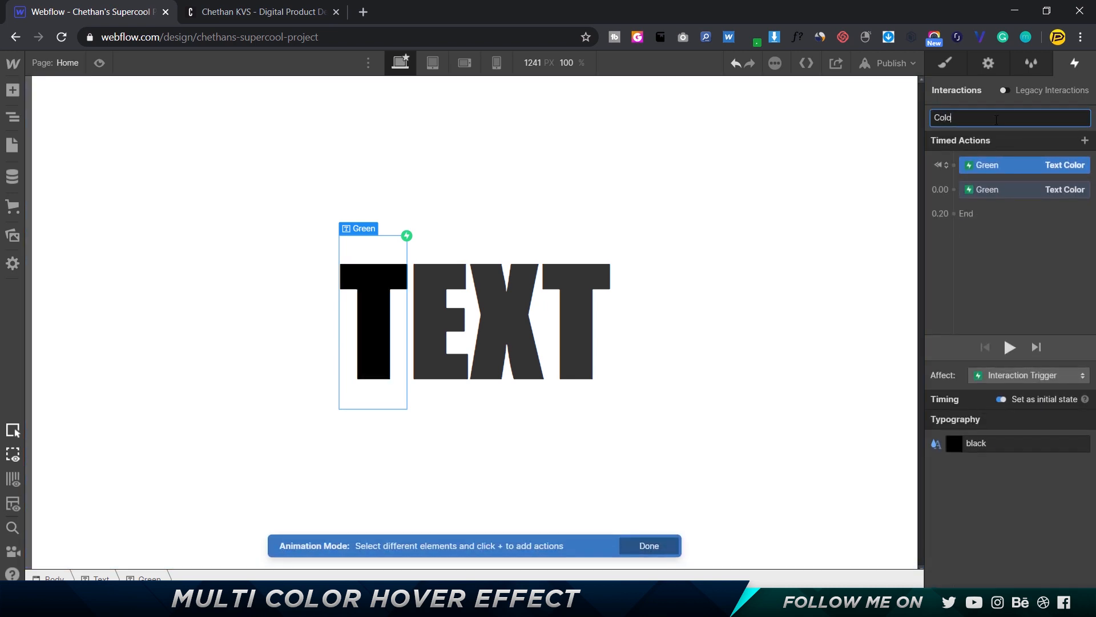
pyautogui.press('BackSpace')
pyautogui.press('BackSpace')
pyautogui.press('BackSpace')
pyautogui.write('ver OU')
pyautogui.press('BackSpace')
pyautogui.press('BackSpace')
pyautogui.write('ut')
pyautogui.press('Return')
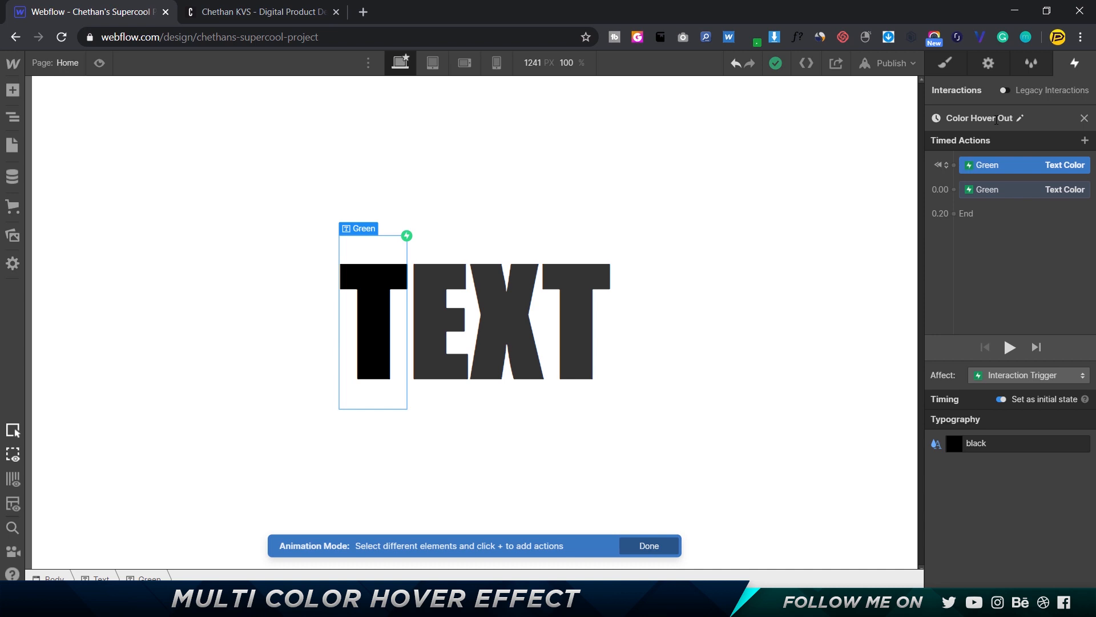
# Delete the green Text Color action from Color Hover Out, and turn off the initial state on the black one
pyautogui.click(1019, 192)
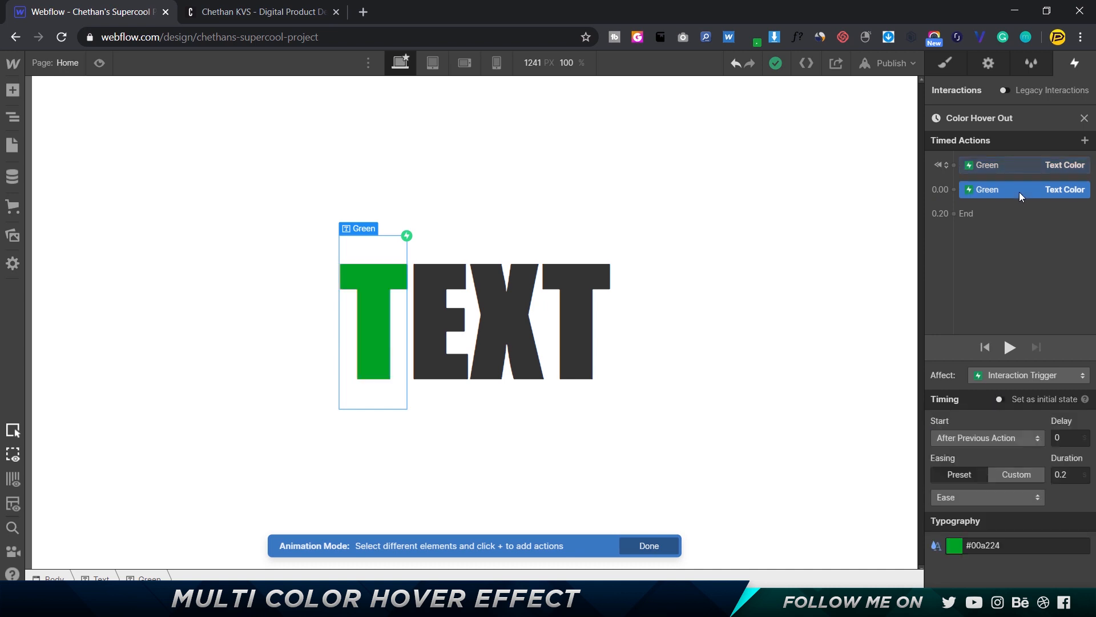
pyautogui.press('Delete')
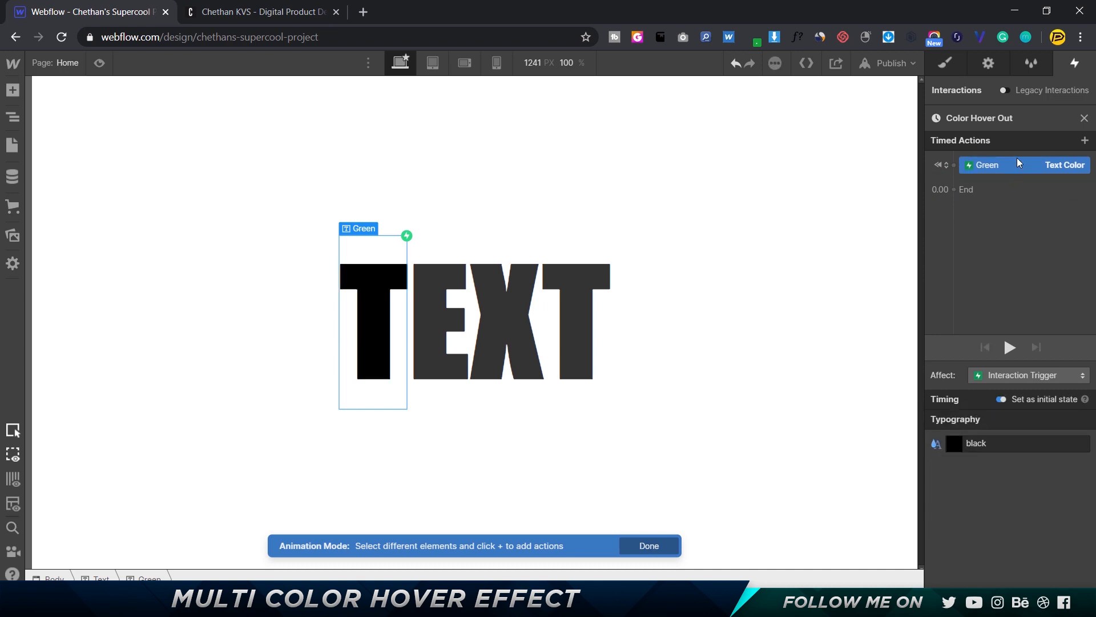
pyautogui.click(1000, 399)
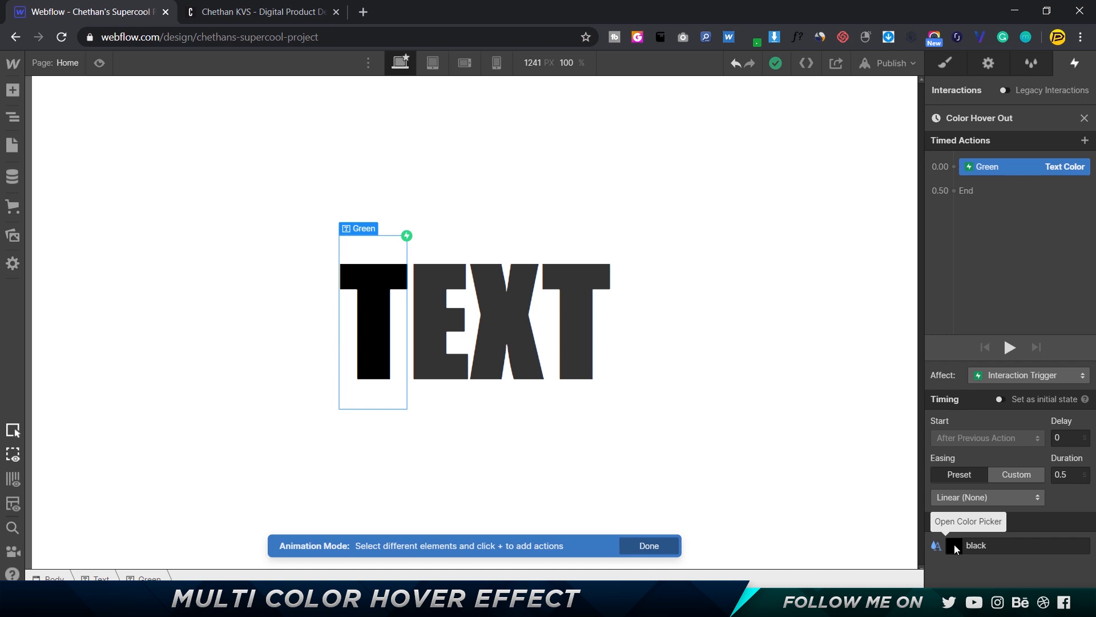
# Set the black Text Color action's timing to delay 3, duration 0.5 and Ease easing
pyautogui.click(1069, 437)
pyautogui.press('BackSpace')
pyautogui.write('3')
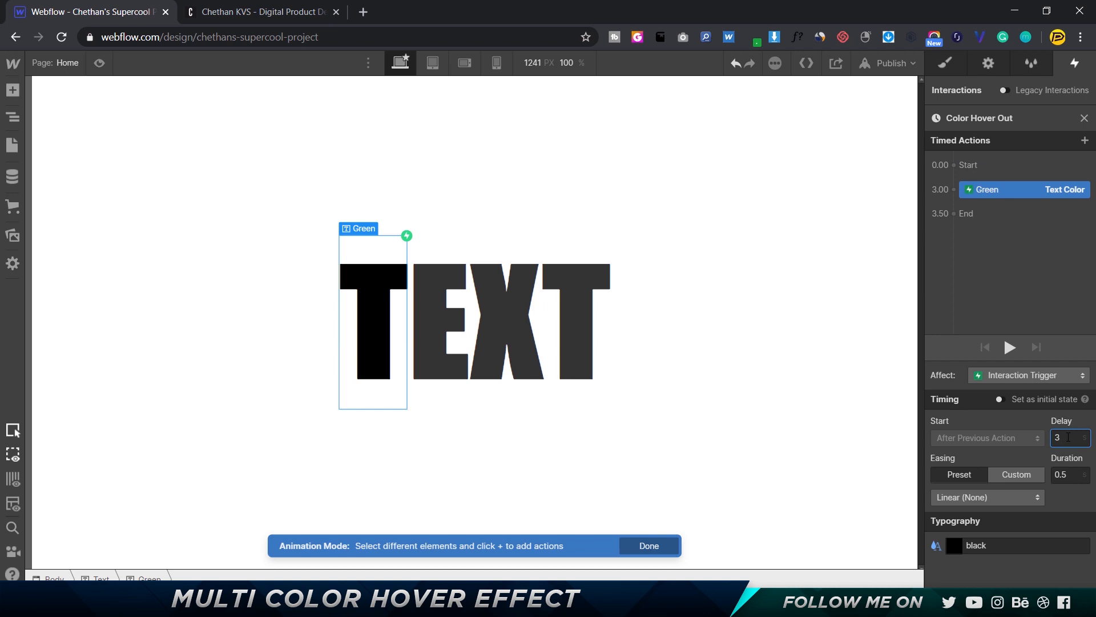
pyautogui.click(1067, 473)
pyautogui.press('BackSpace')
pyautogui.write('3')
pyautogui.press('BackSpace')
pyautogui.write('5')
pyautogui.click(1011, 498)
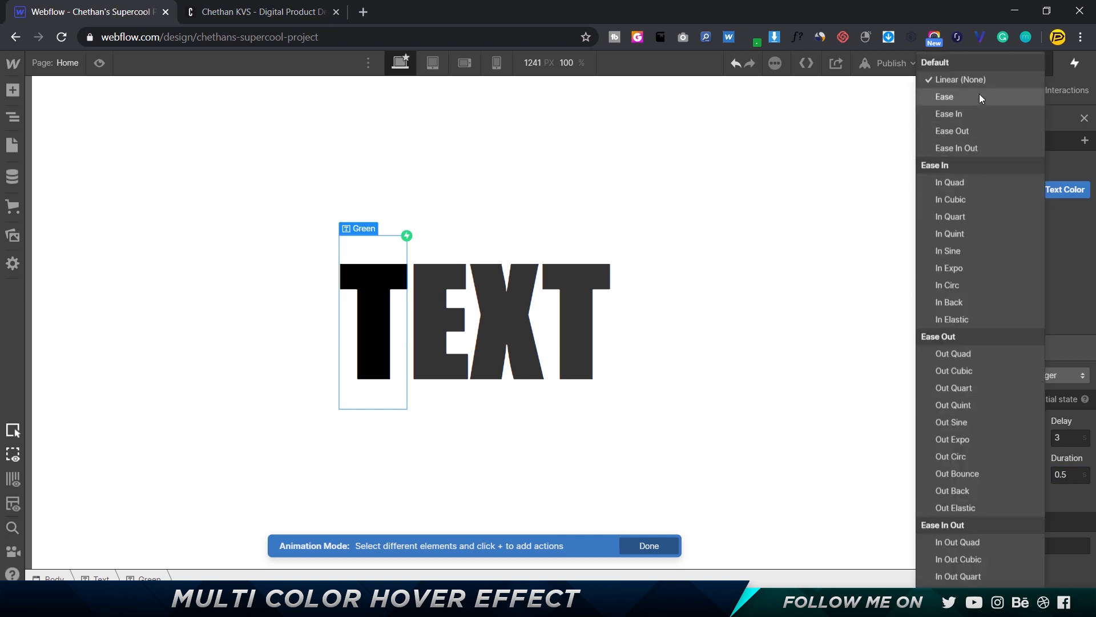
pyautogui.click(980, 97)
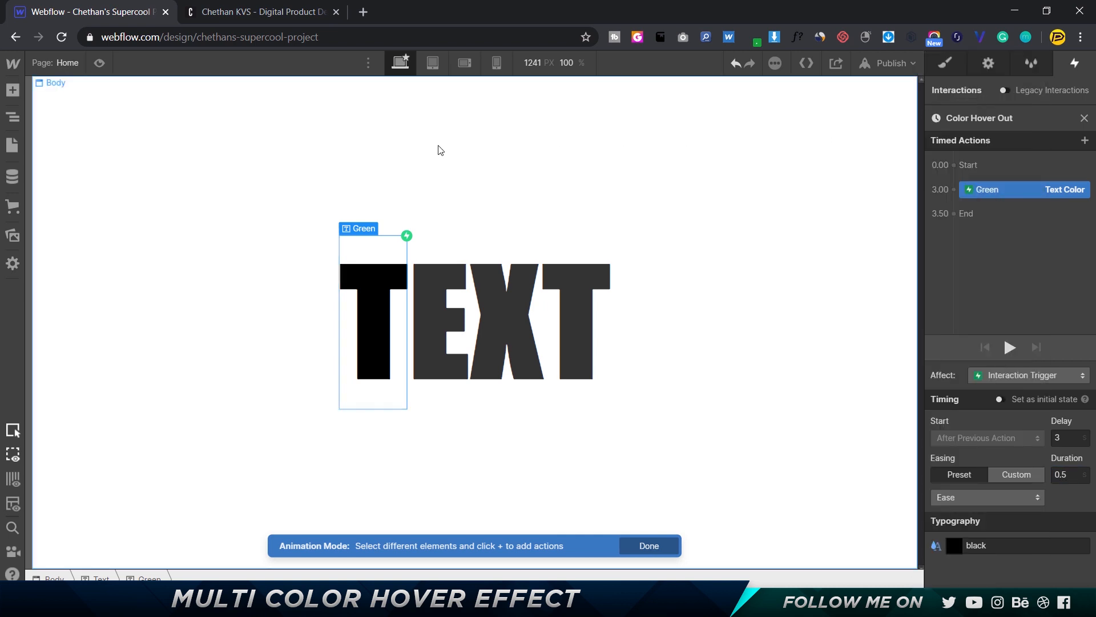
# Preview the first letter's hover-in and delayed hover-out effect, and close the Color Hover Out animation
pyautogui.click(368, 158)
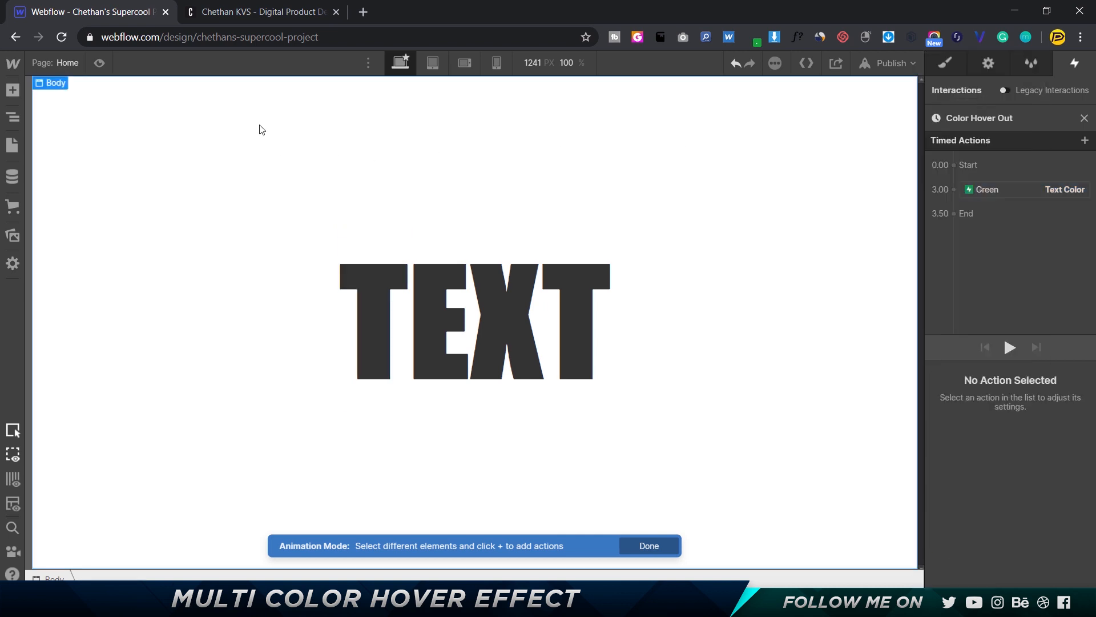
pyautogui.click(100, 62)
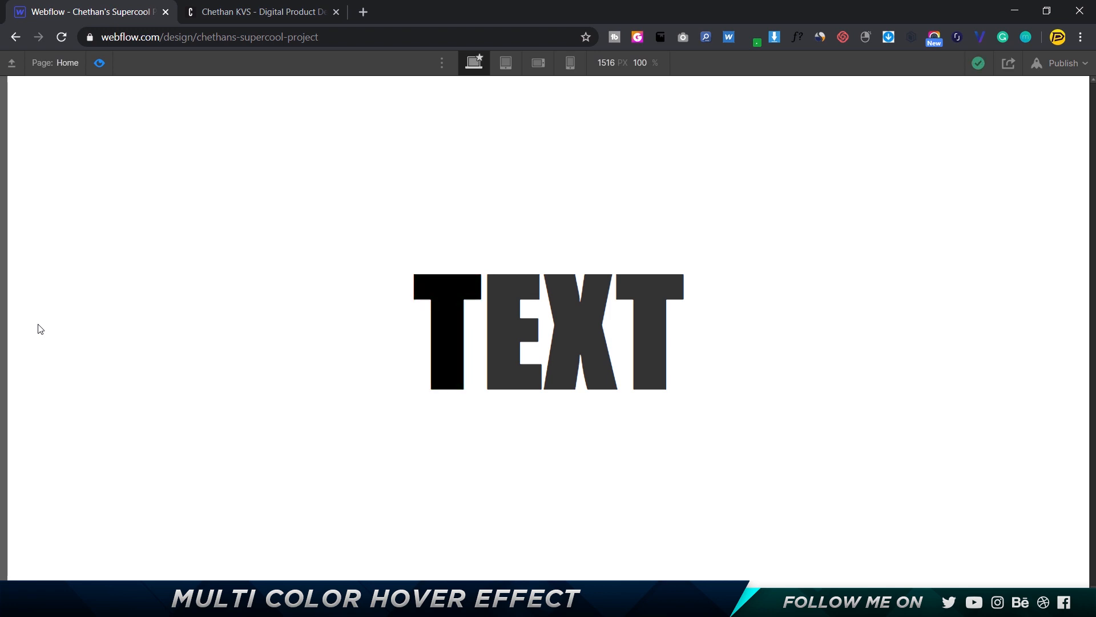
pyautogui.click(100, 63)
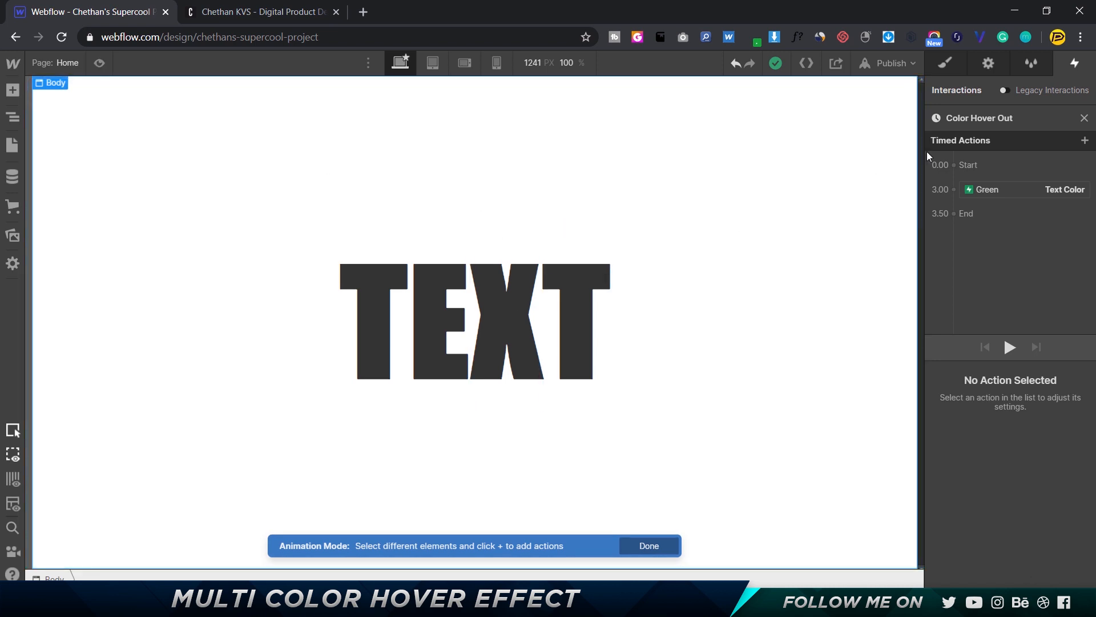
pyautogui.click(1084, 117)
# Replace the Blue class on the letter X's span with the existing Green class
pyautogui.click(511, 307)
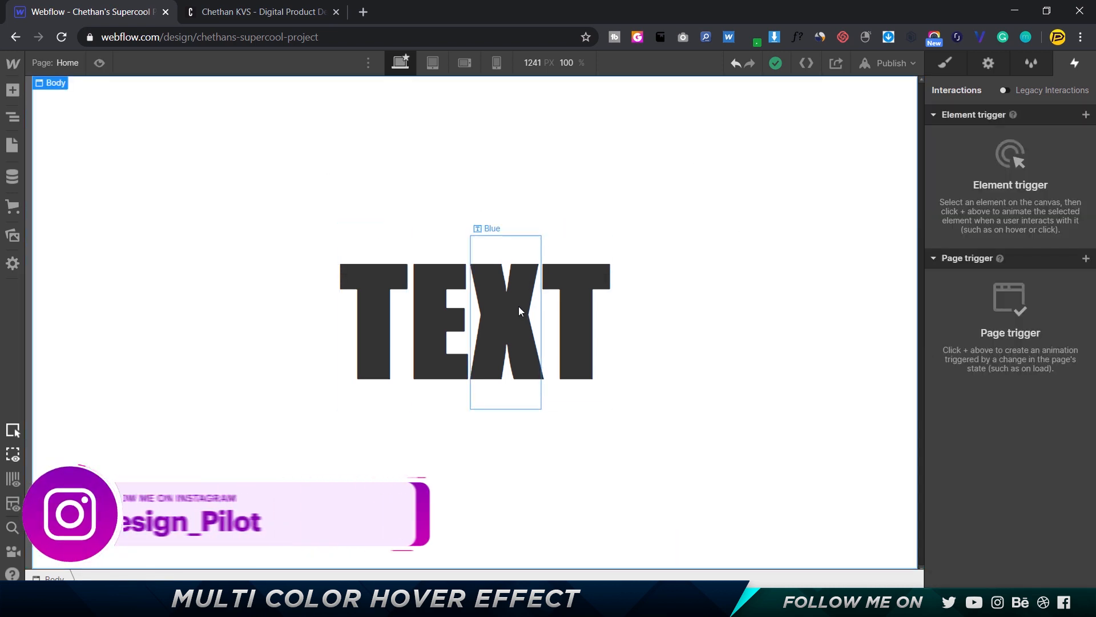
pyautogui.click(946, 63)
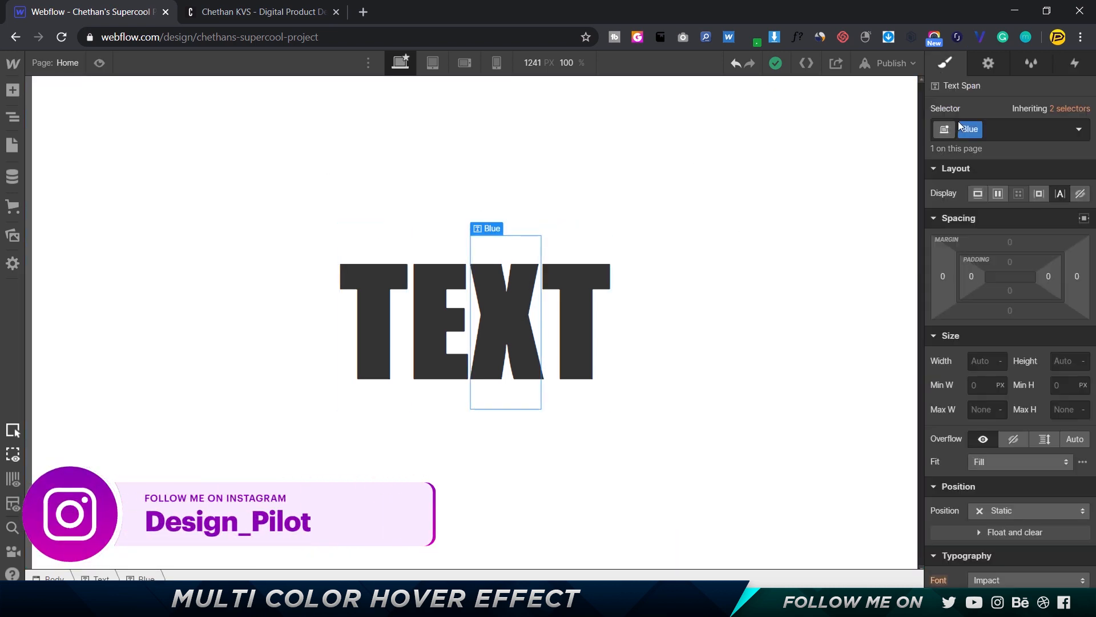
pyautogui.click(1001, 122)
pyautogui.press('BackSpace')
pyautogui.write('gr')
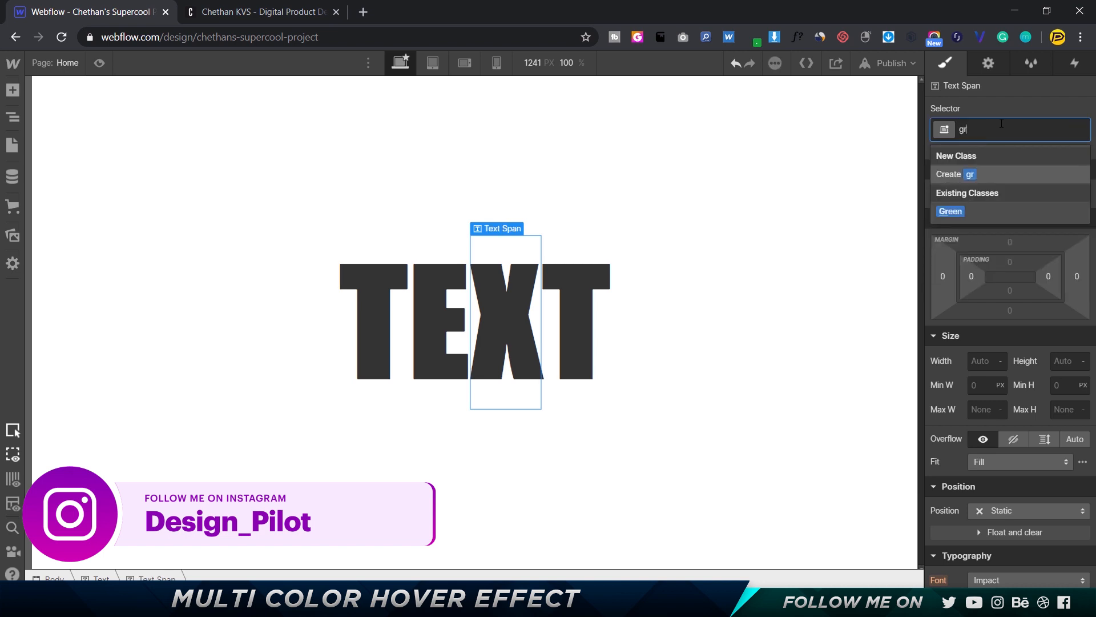
pyautogui.press('Return')
pyautogui.click(779, 159)
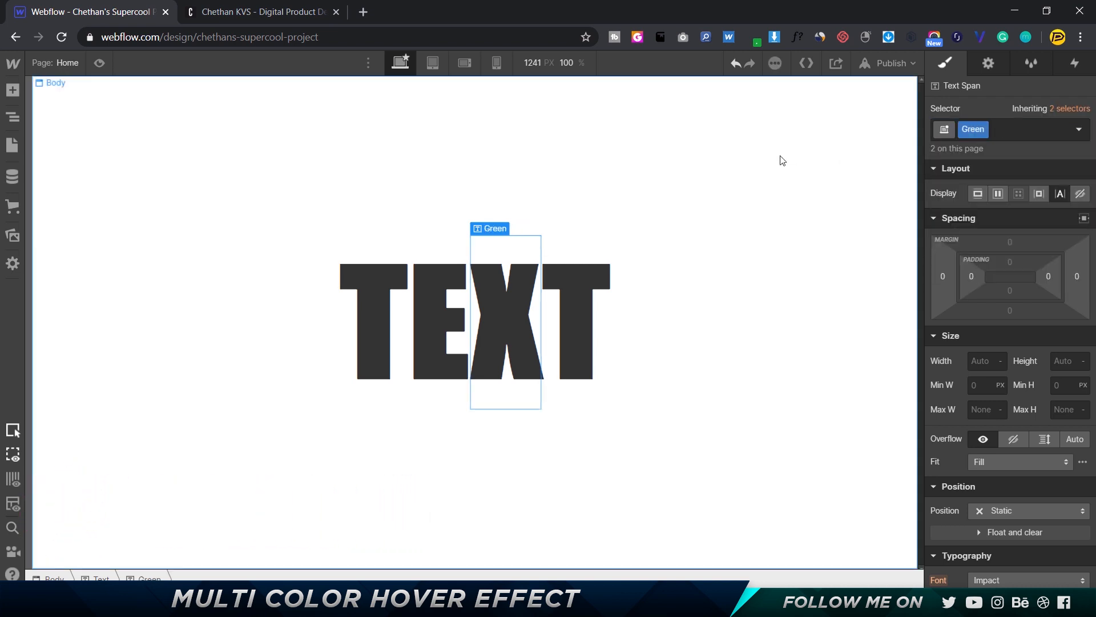
# Preview the hover effect on the heading's letters, and view the interactions of the letter X's span
pyautogui.click(100, 63)
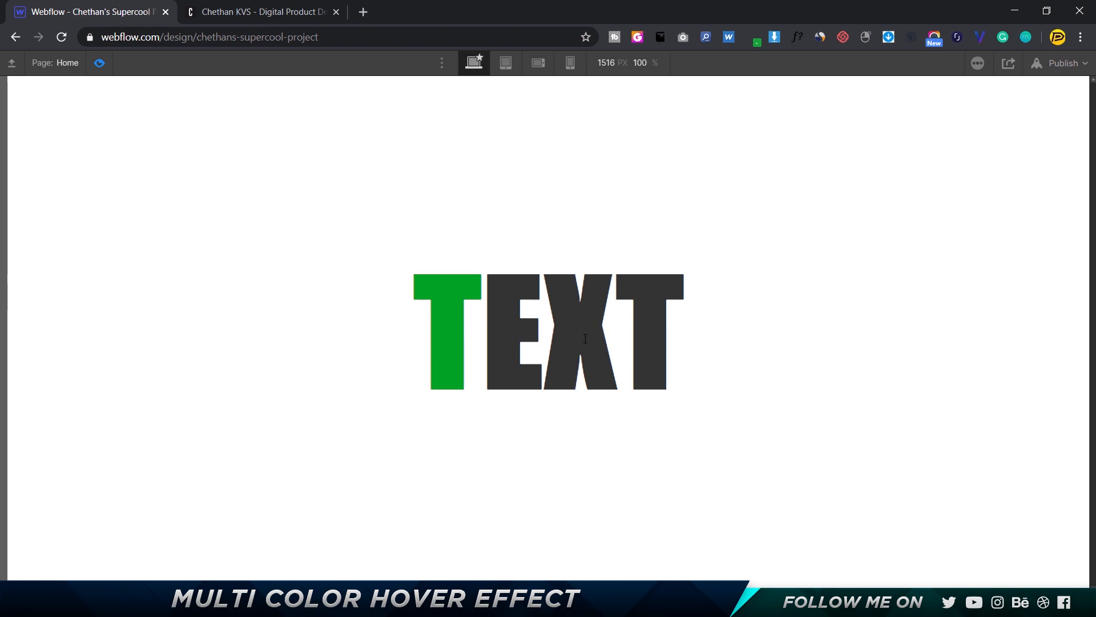
pyautogui.click(99, 64)
pyautogui.click(502, 301)
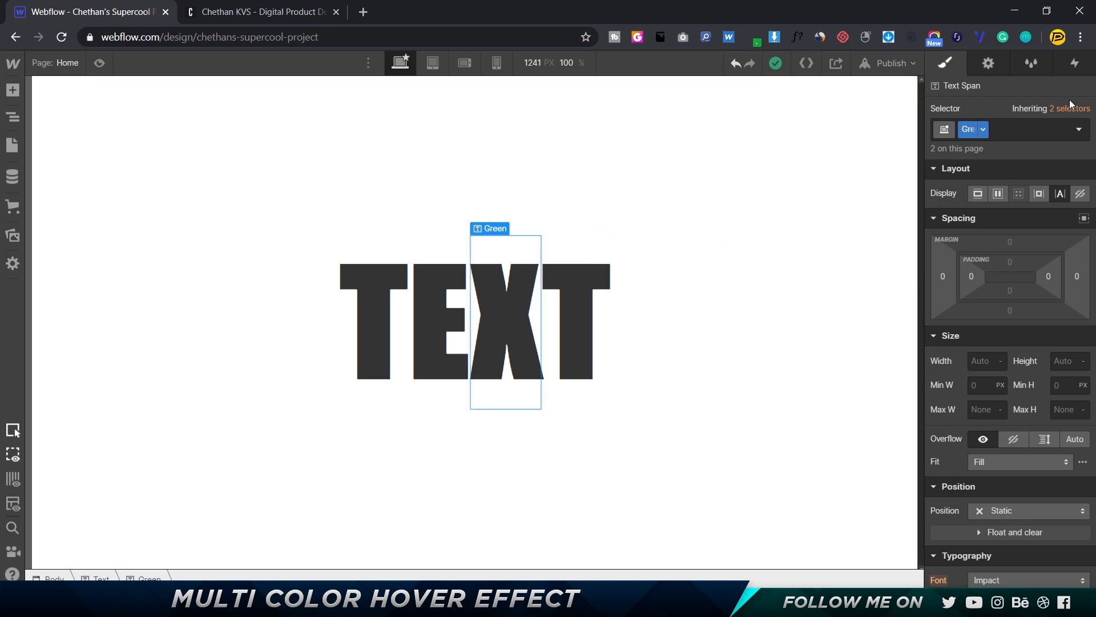
pyautogui.click(1075, 63)
pyautogui.click(1086, 115)
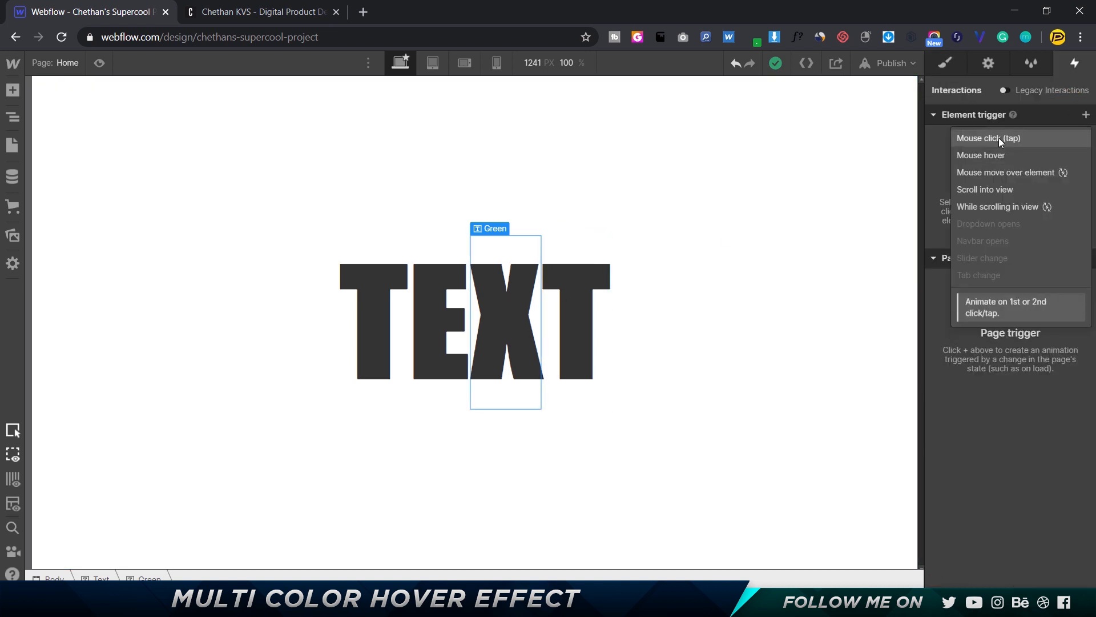
pyautogui.click(999, 139)
pyautogui.click(1083, 118)
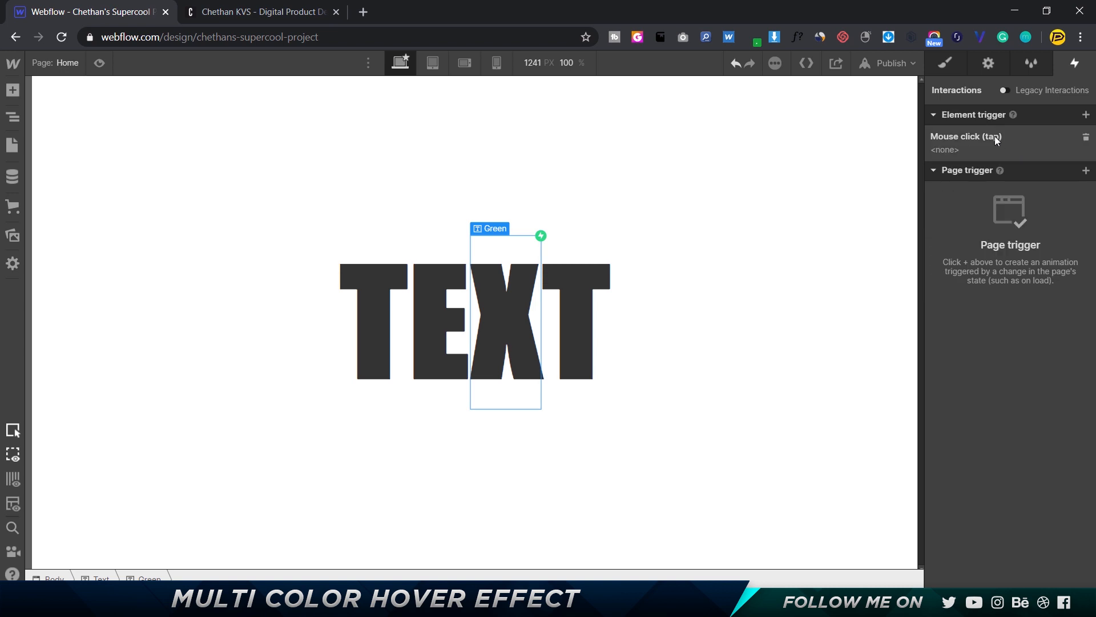
pyautogui.click(1088, 138)
# Add a mouse hover trigger to the letter X's span and set its on-hover action to start an animation
pyautogui.click(1086, 115)
pyautogui.click(1021, 157)
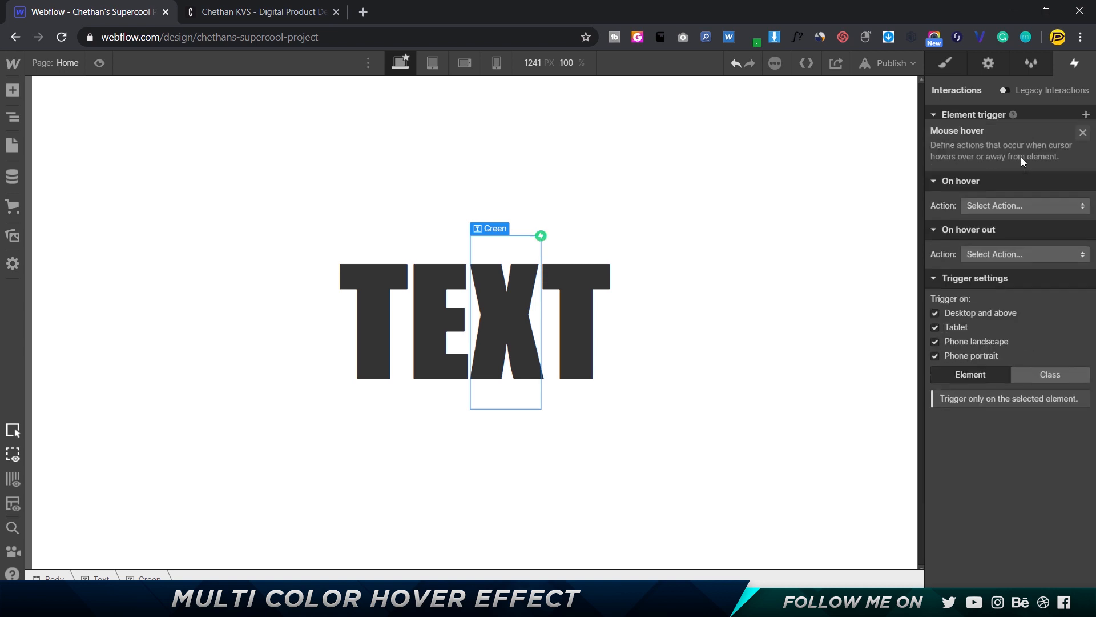
pyautogui.click(1019, 187)
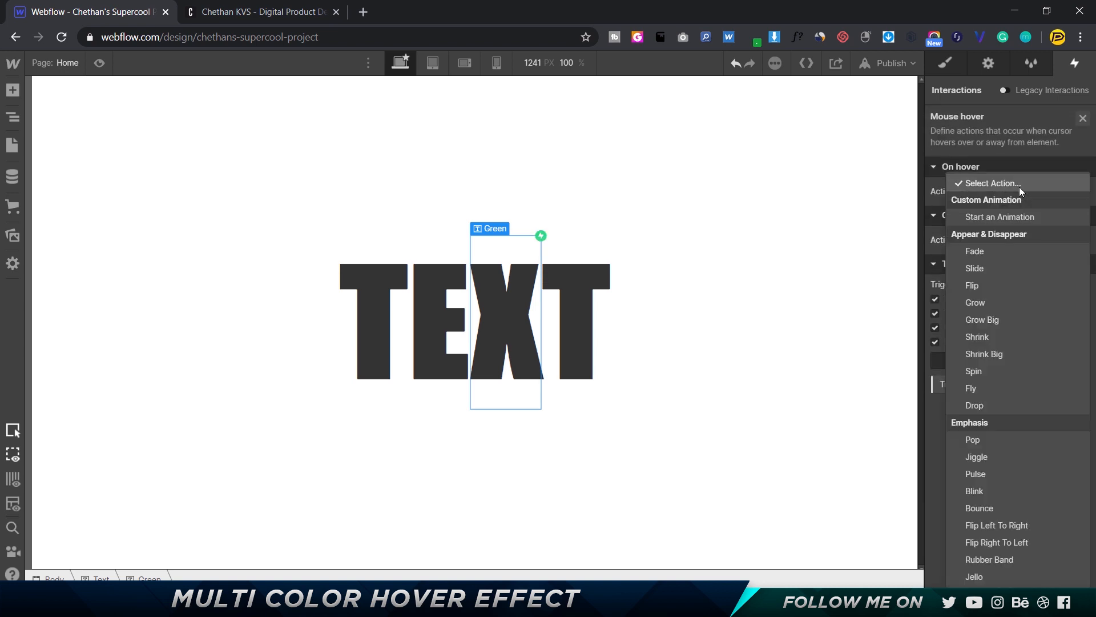
pyautogui.click(1013, 217)
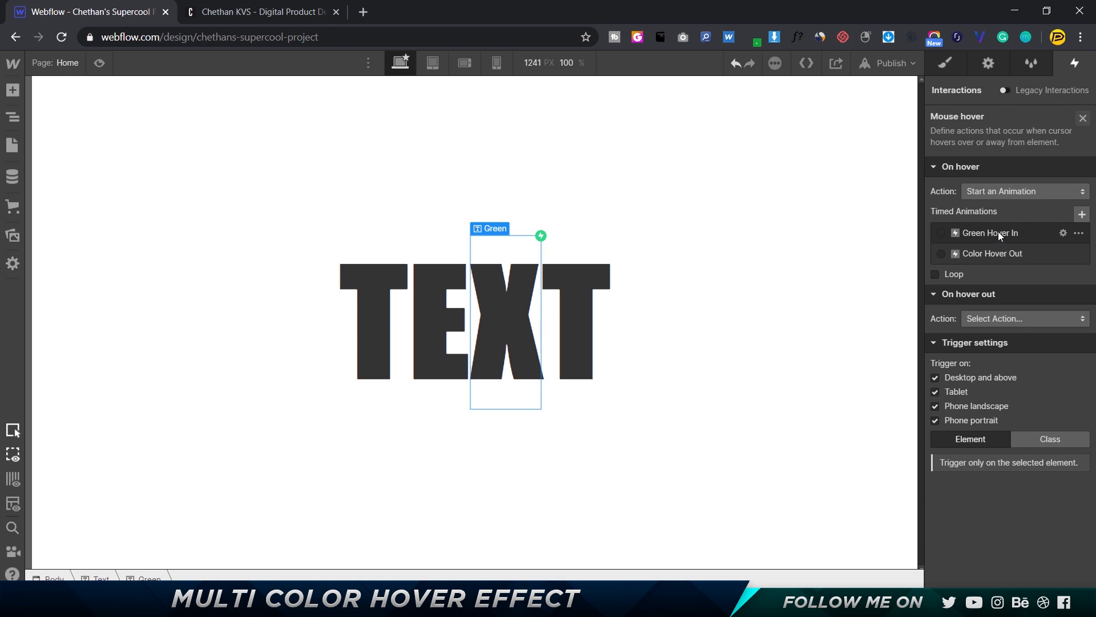
# Assign Green Hover In on hover and Color Hover Out on hover out to the X's span, and preview the effect
pyautogui.click(998, 232)
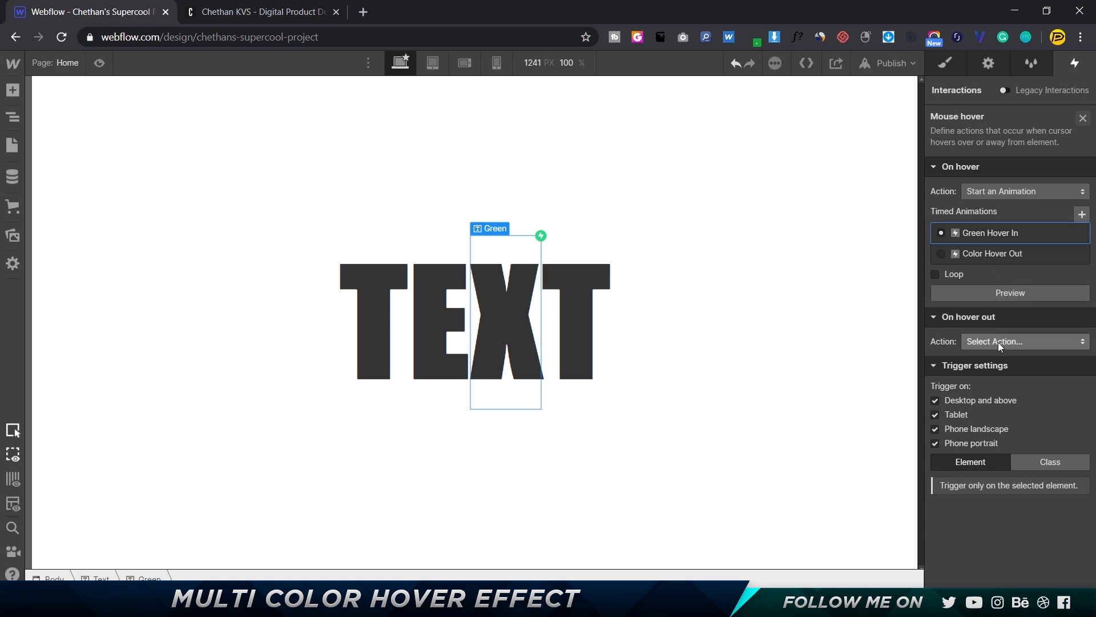
pyautogui.click(998, 343)
pyautogui.click(1003, 220)
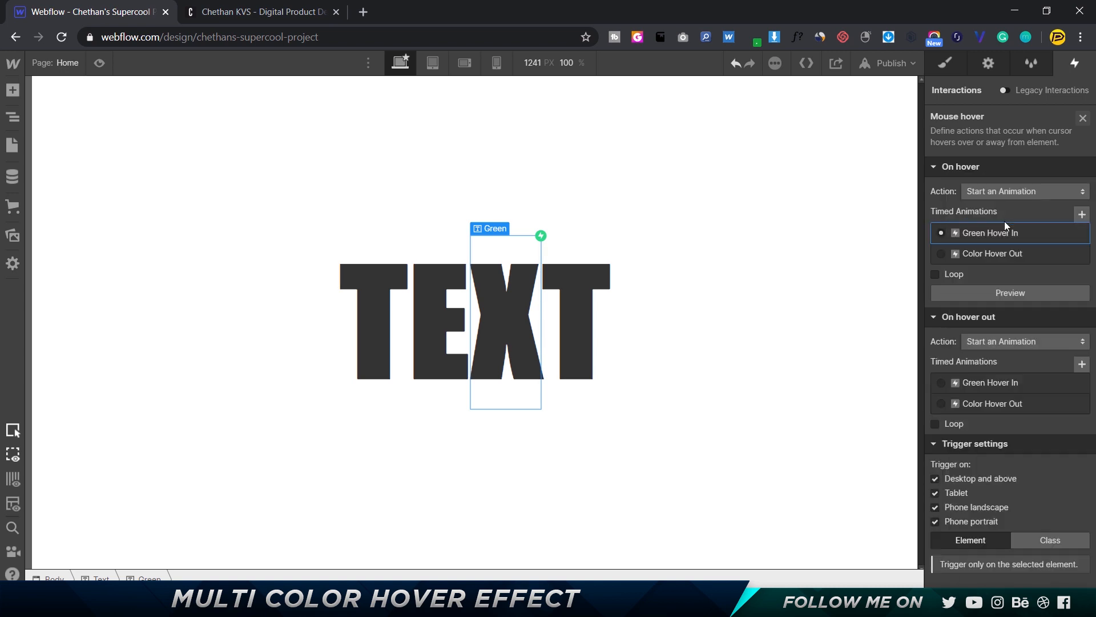
pyautogui.click(994, 403)
pyautogui.click(99, 63)
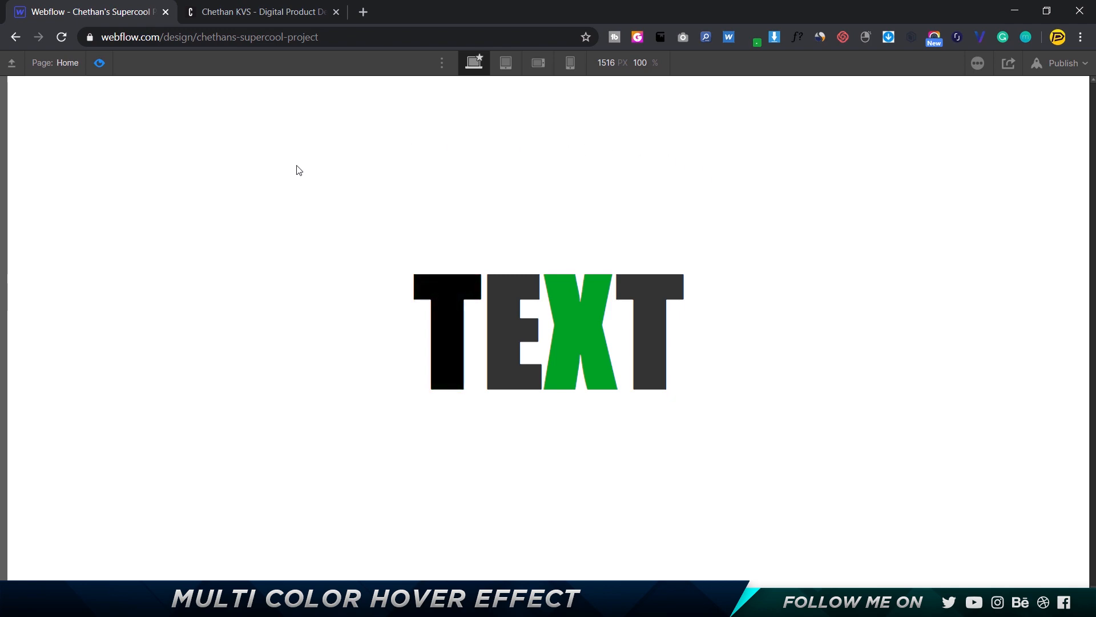
pyautogui.click(99, 63)
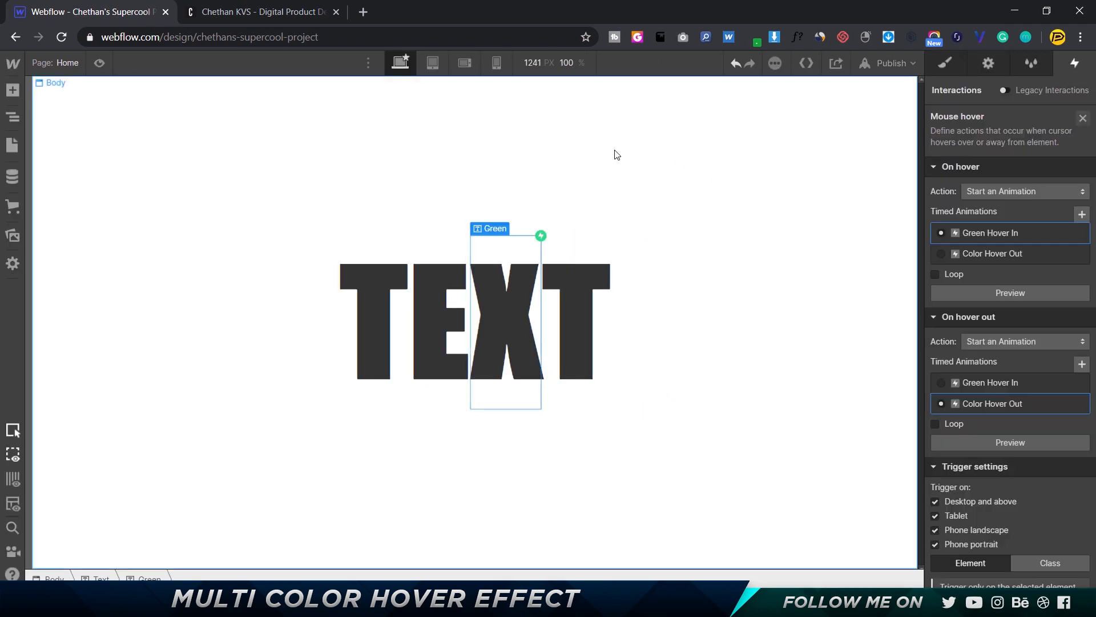
# Try making the first T's Green Hover In affect the Green class, preview it, and restore Interaction Trigger as the target
pyautogui.click(365, 297)
pyautogui.click(990, 143)
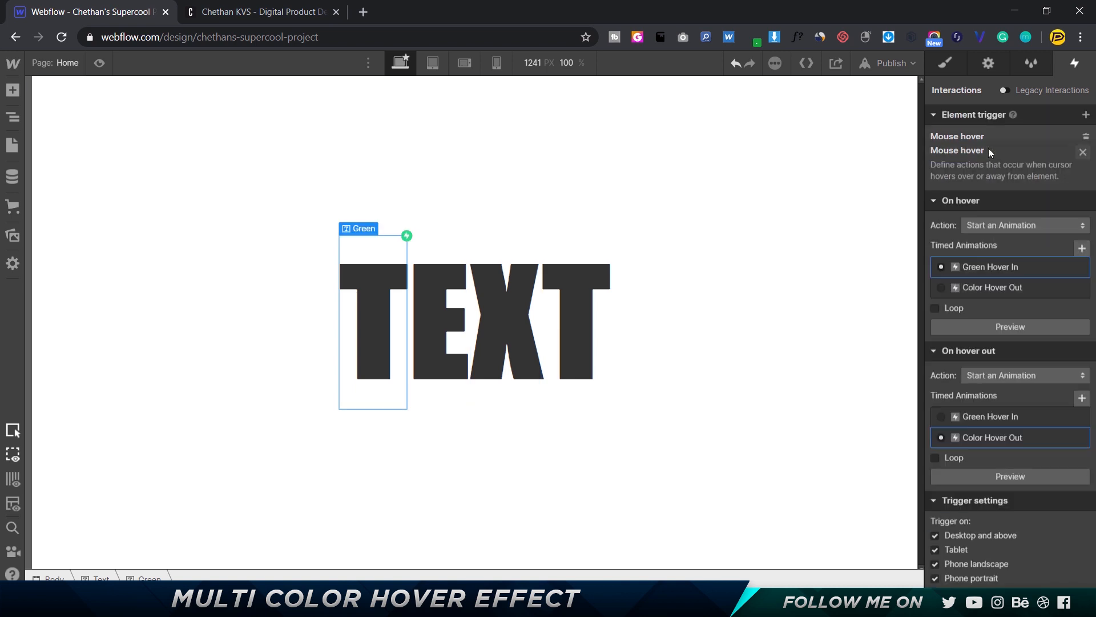
pyautogui.click(985, 231)
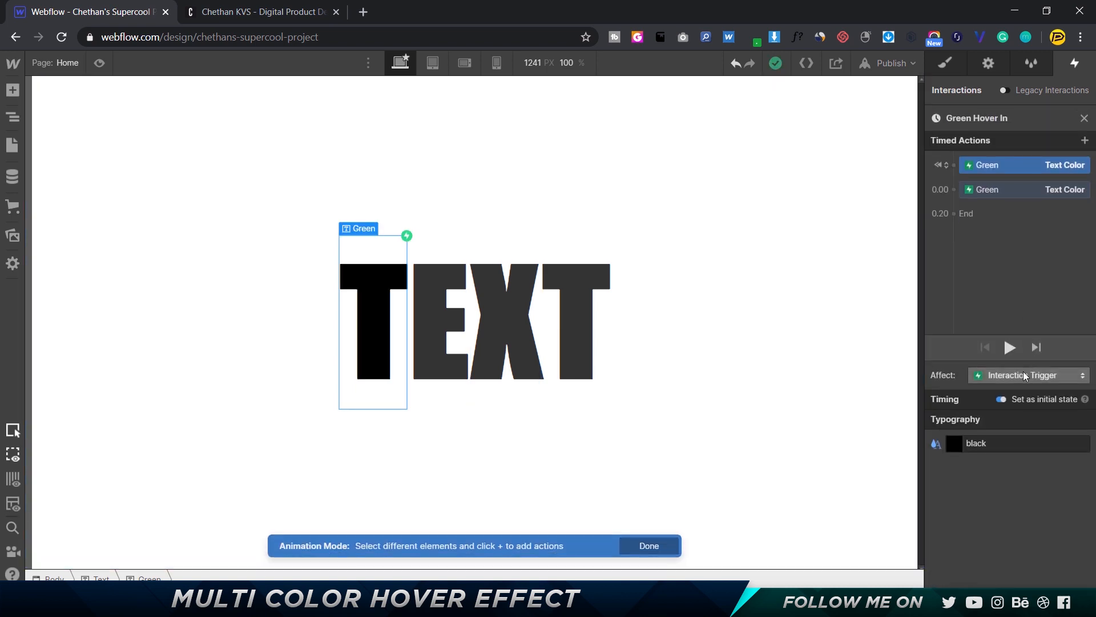
pyautogui.click(1023, 375)
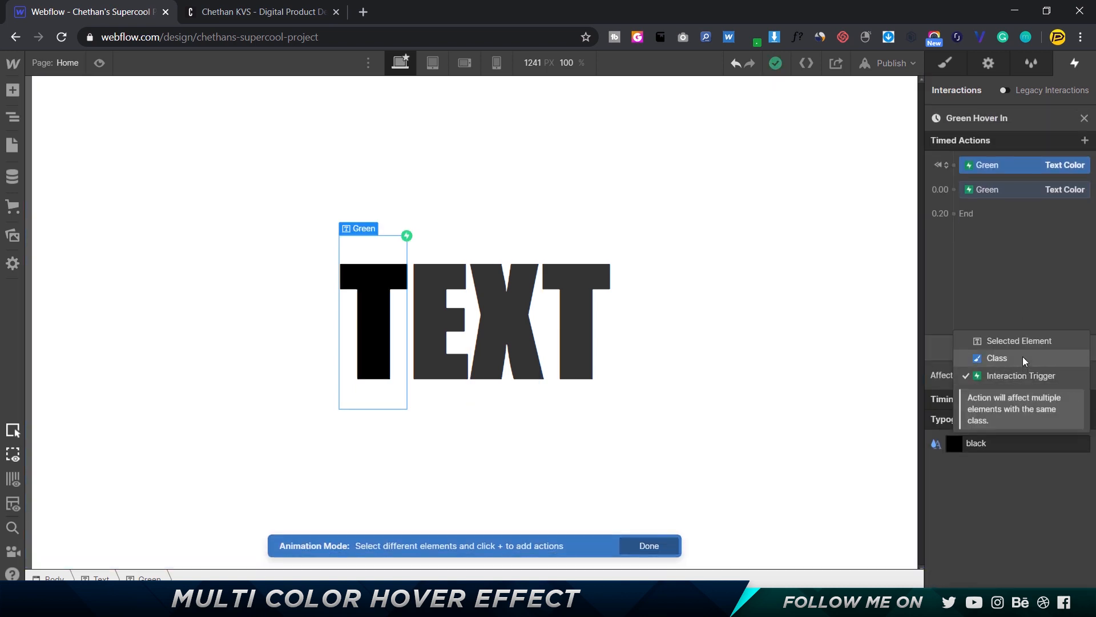
pyautogui.click(1022, 356)
pyautogui.click(101, 64)
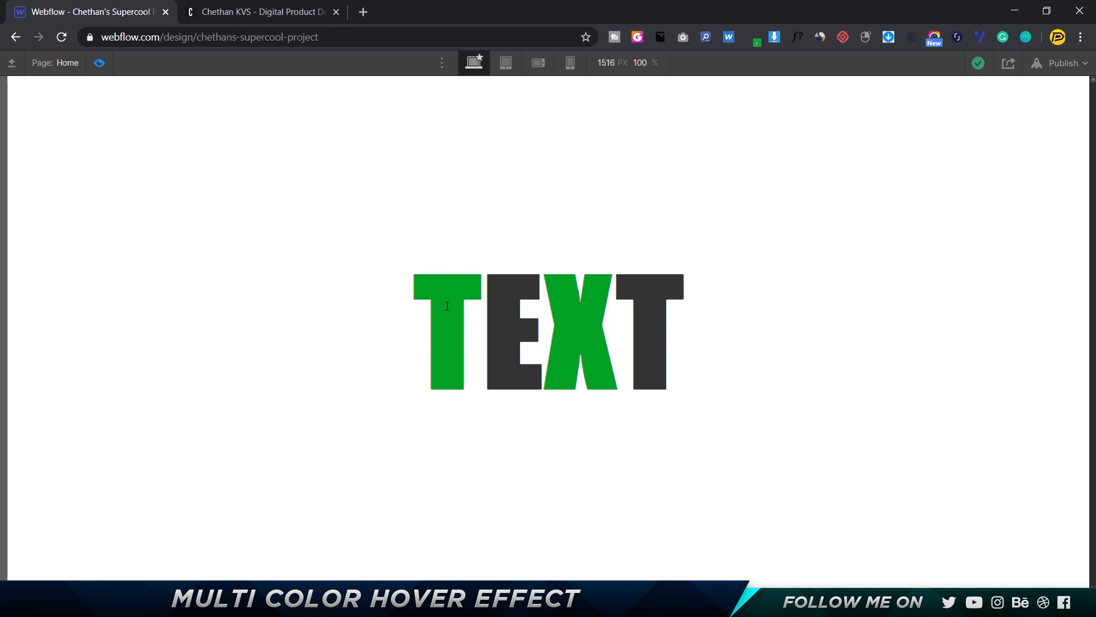
pyautogui.click(99, 63)
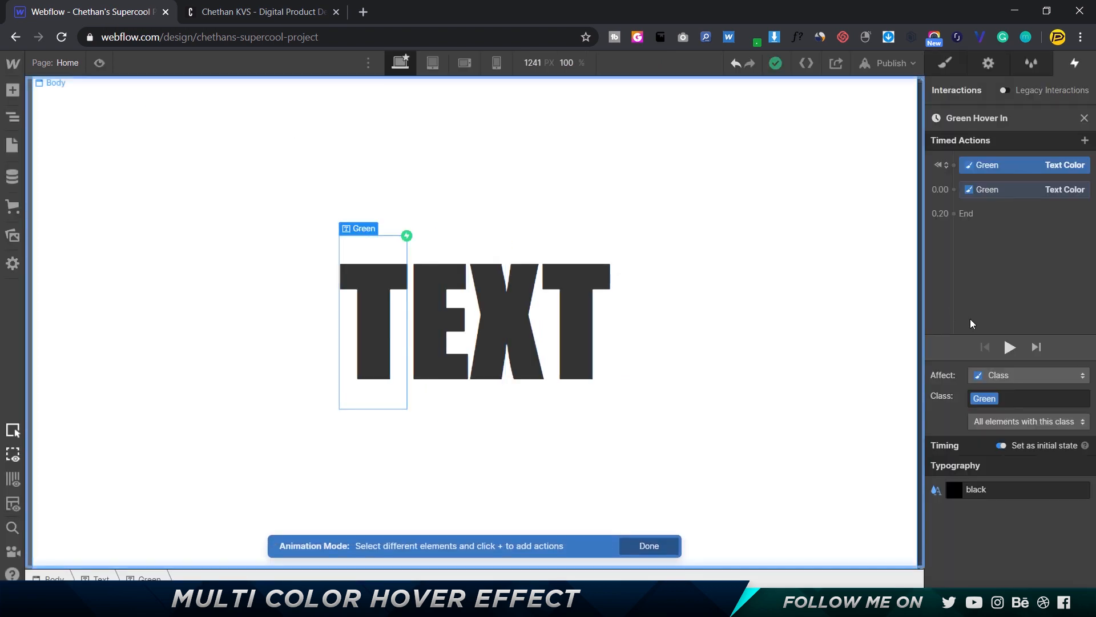
pyautogui.click(1003, 379)
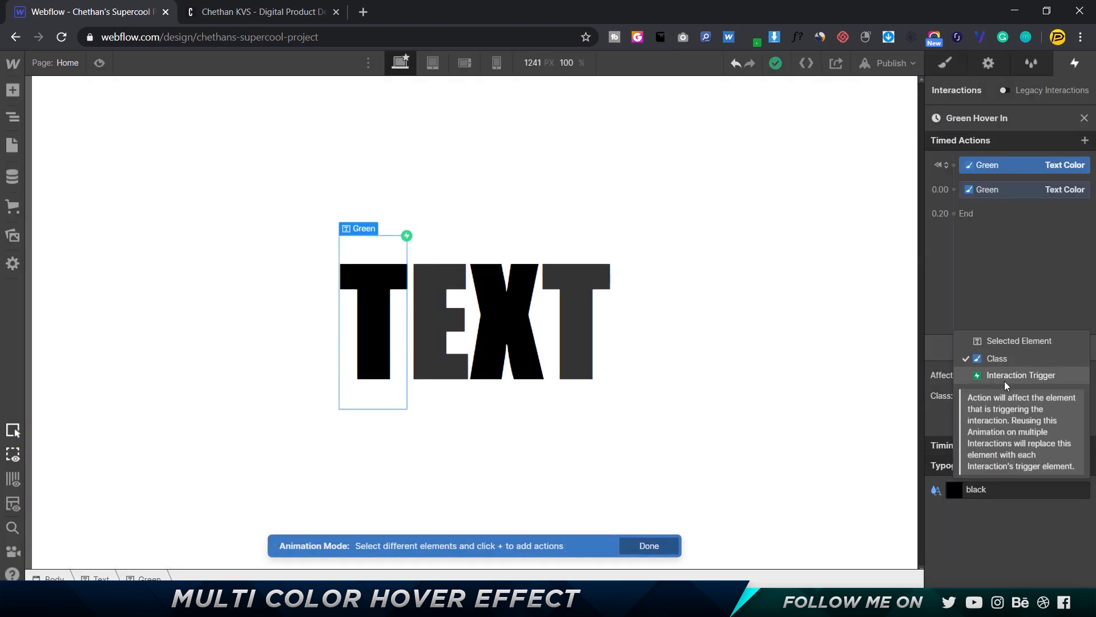
pyautogui.click(1004, 375)
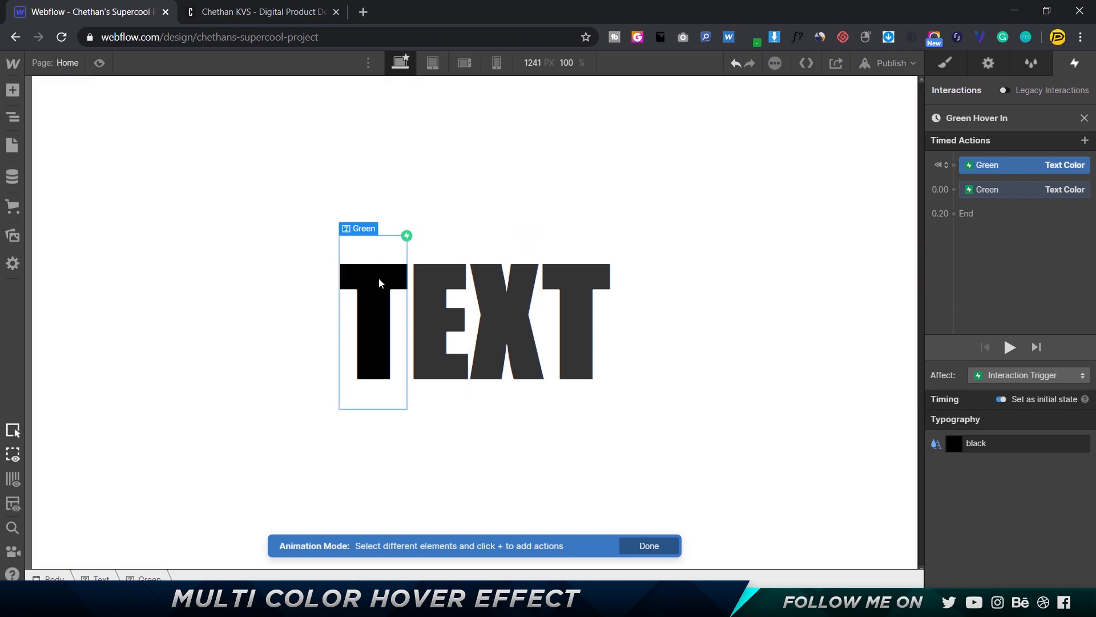
# Replace the Green class on the letter X's span with the existing Blue class
pyautogui.click(492, 291)
pyautogui.press('s')
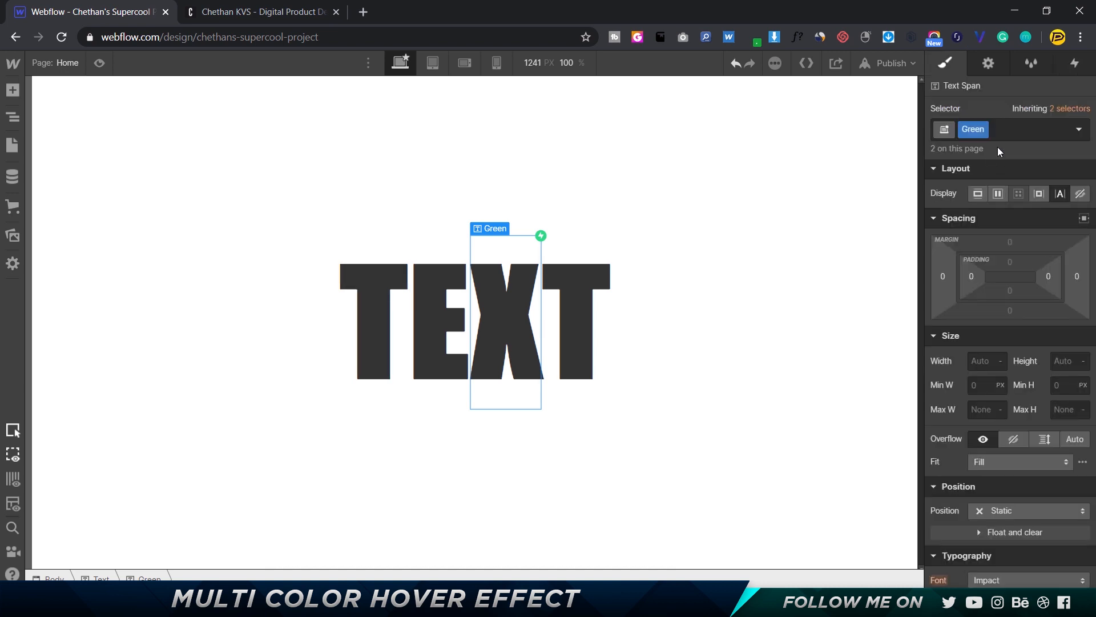
pyautogui.click(996, 130)
pyautogui.press('BackSpace')
pyautogui.write('Blue')
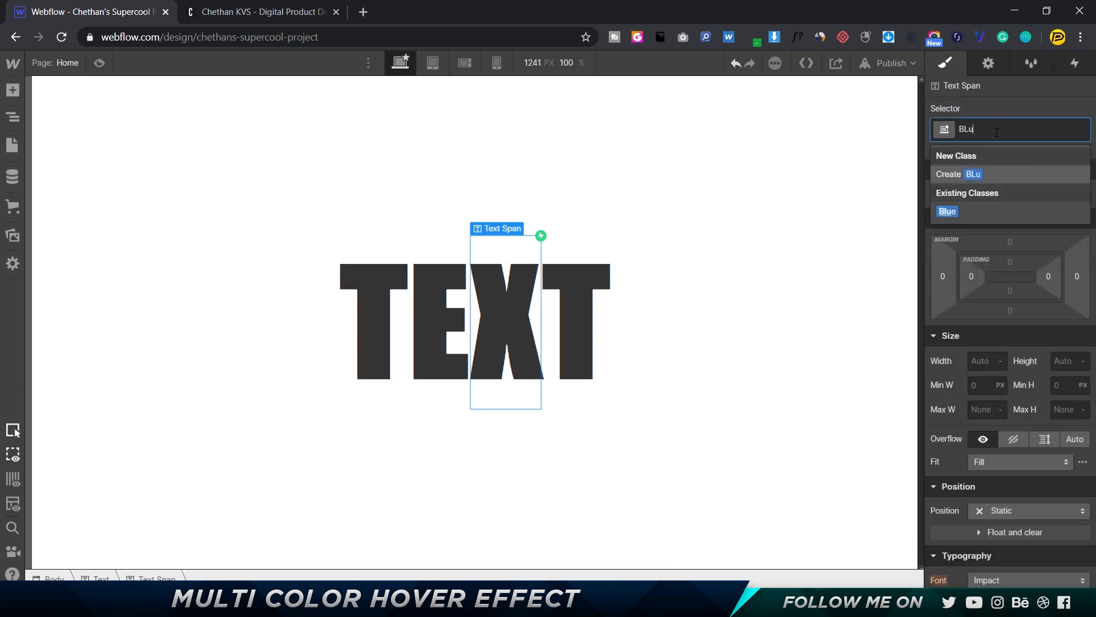
pyautogui.press('Return')
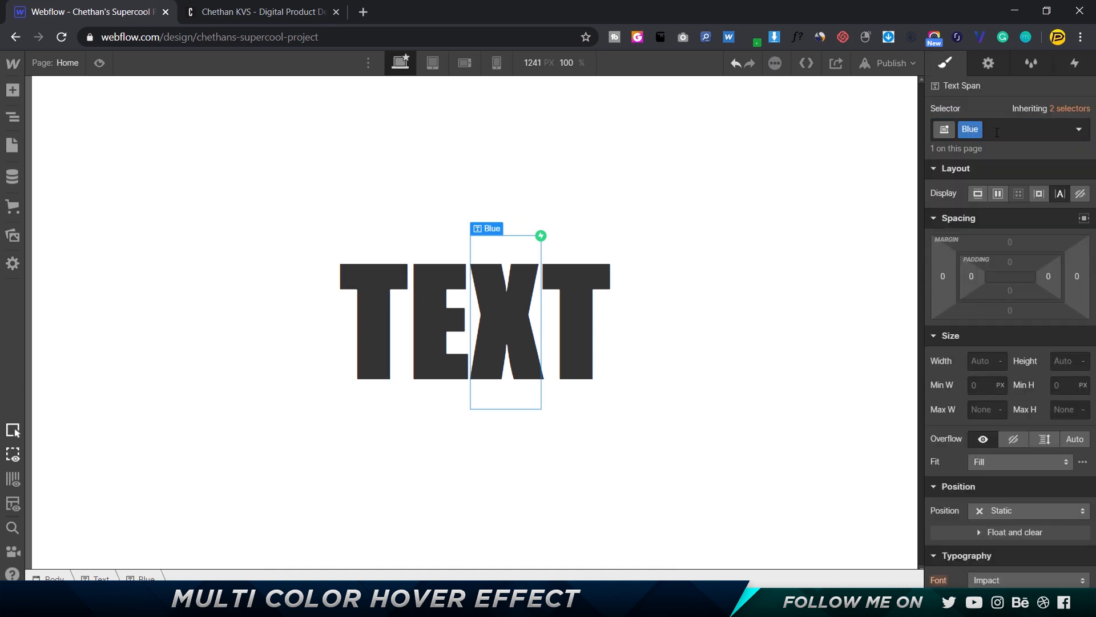
# Add a mouse hover trigger to the letter E's span and set its on-hover action to start an animation
pyautogui.click(427, 305)
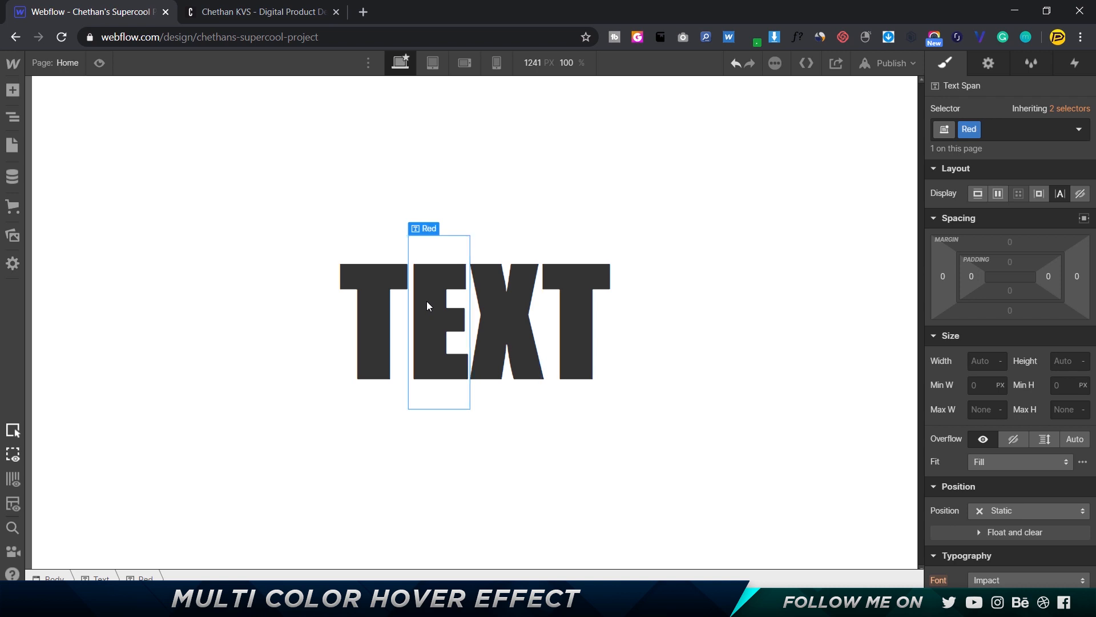
pyautogui.click(1074, 64)
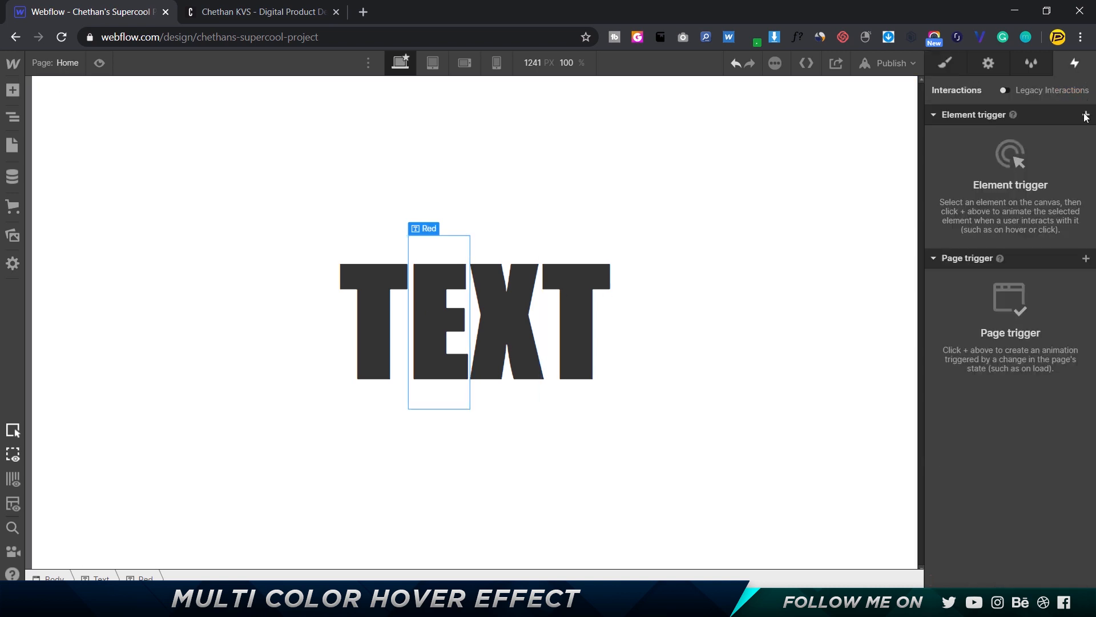
pyautogui.click(1086, 115)
pyautogui.click(1009, 156)
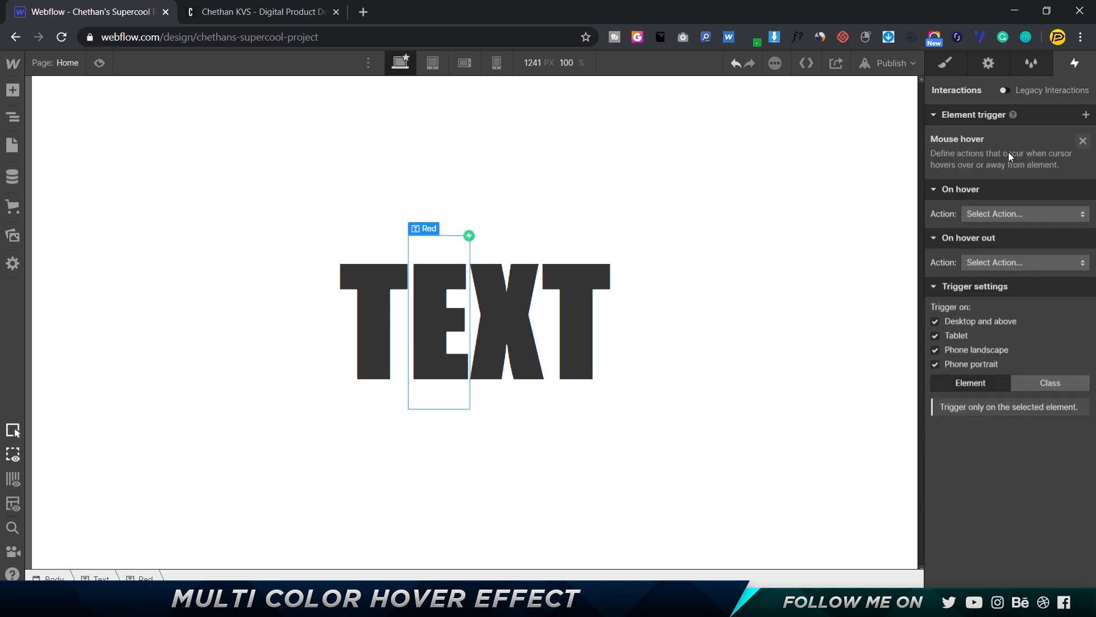
pyautogui.click(1006, 190)
pyautogui.click(1000, 215)
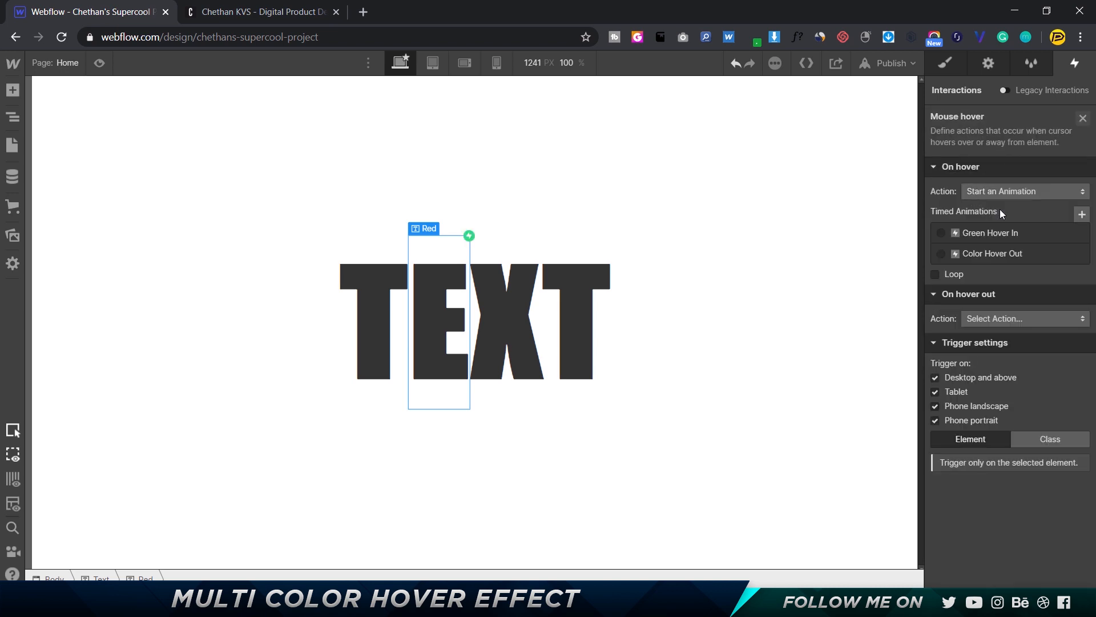
# Duplicate the Green Hover In animation, use the copy as the E's on-hover animation, and rename it Red Hover In
pyautogui.click(1079, 233)
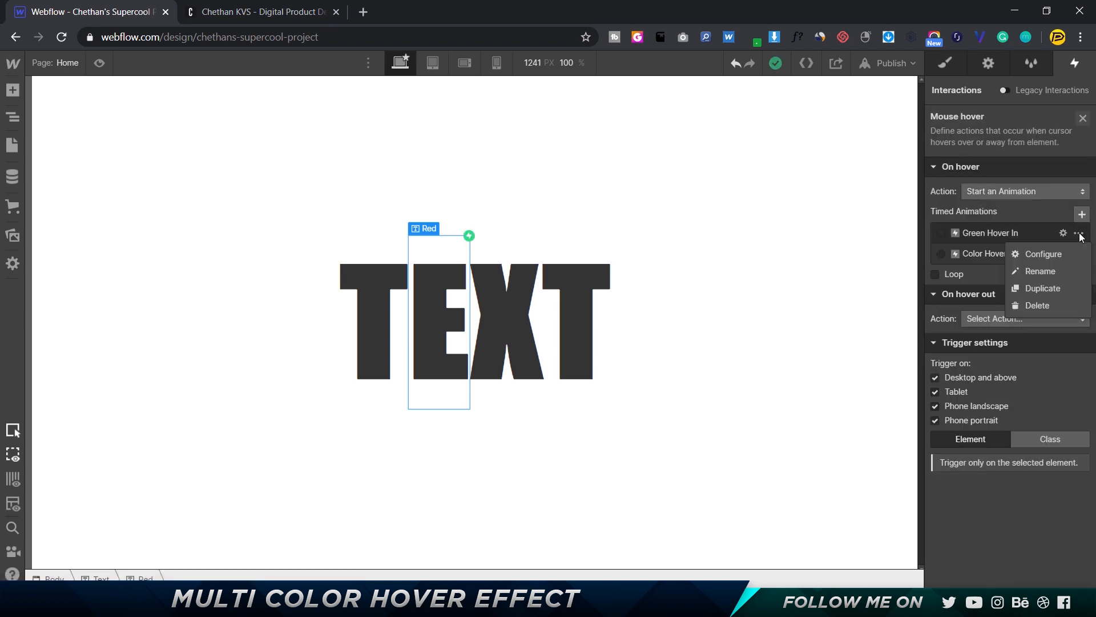
pyautogui.click(1047, 289)
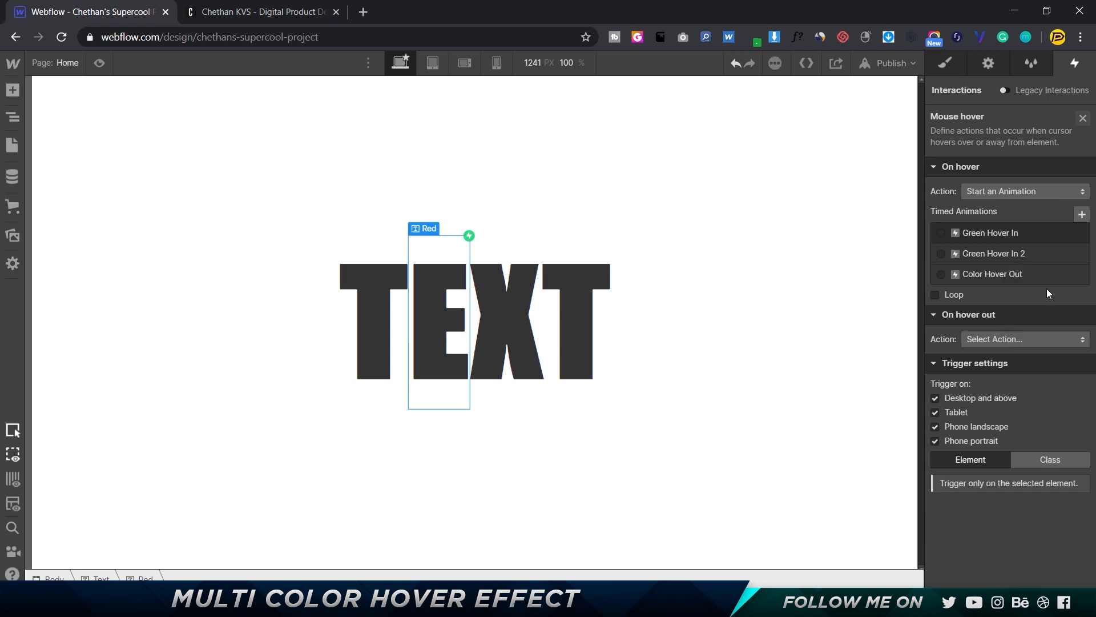
pyautogui.click(1000, 254)
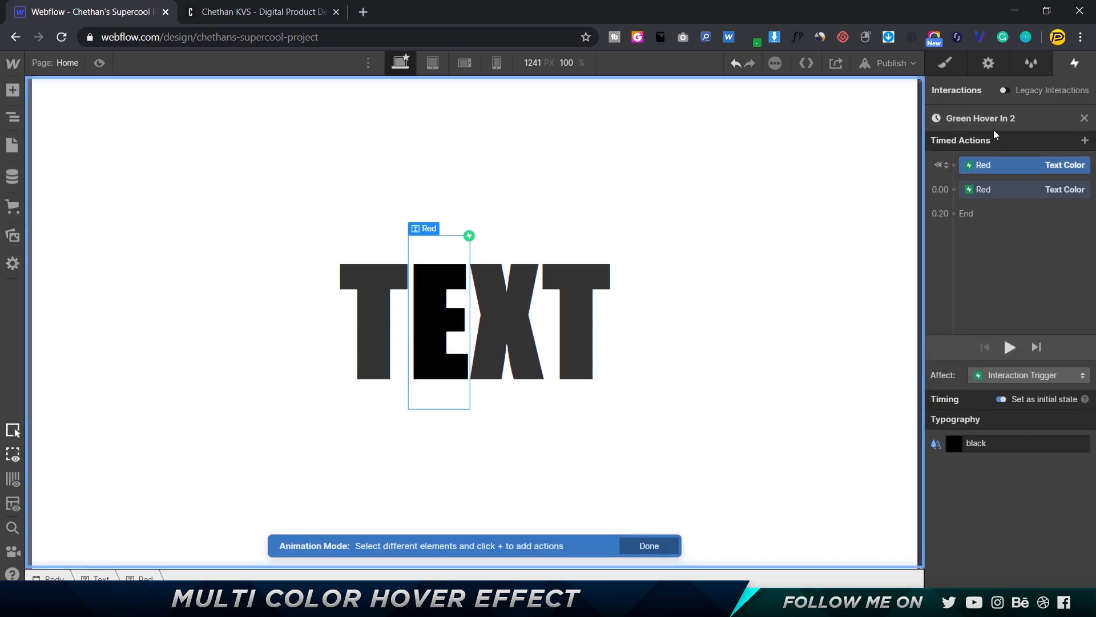
pyautogui.click(994, 117)
pyautogui.press('End')
pyautogui.press('BackSpace')
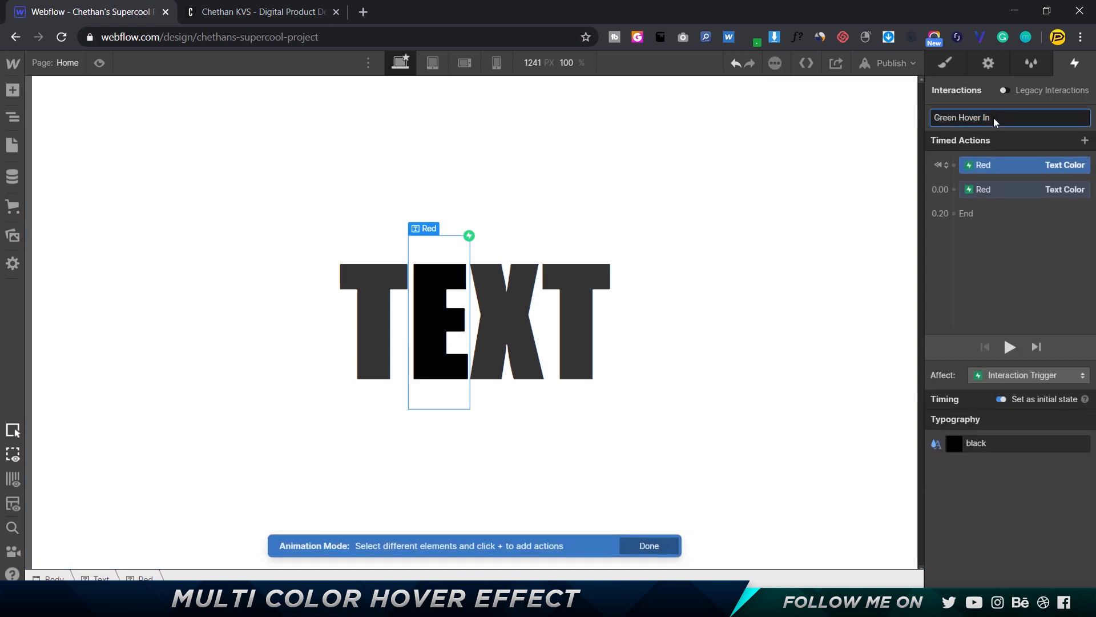
pyautogui.hotkey('shift', 'Home')
pyautogui.write('Red')
pyautogui.press('Return')
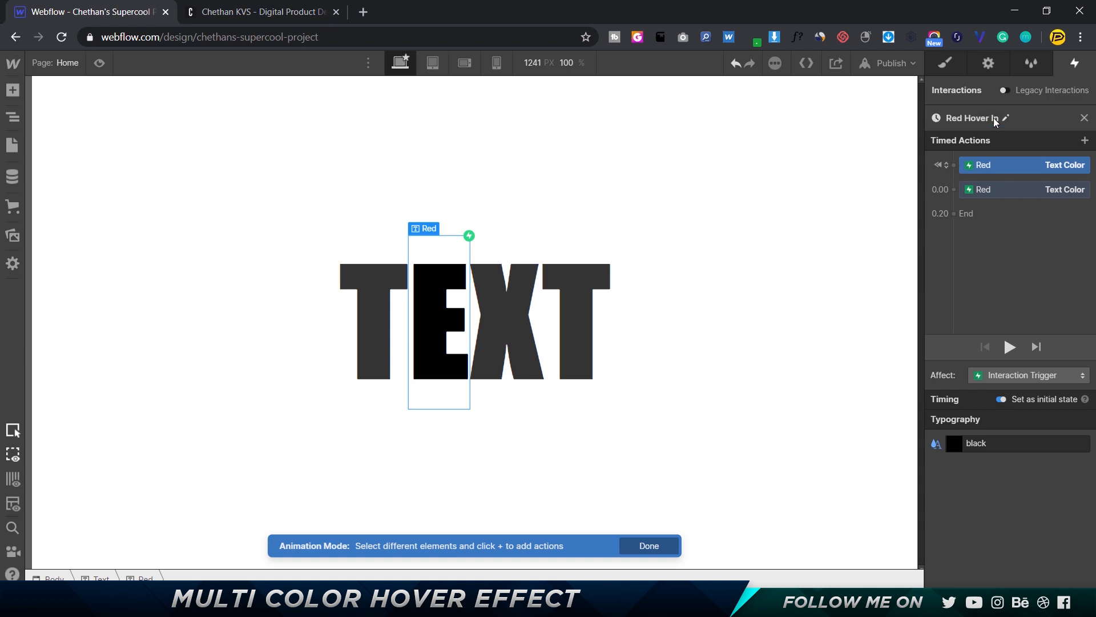
# Set the text color of Red Hover In's timed action at 0.00 to #a20000 and close the animation
pyautogui.click(985, 188)
pyautogui.click(991, 169)
pyautogui.click(991, 189)
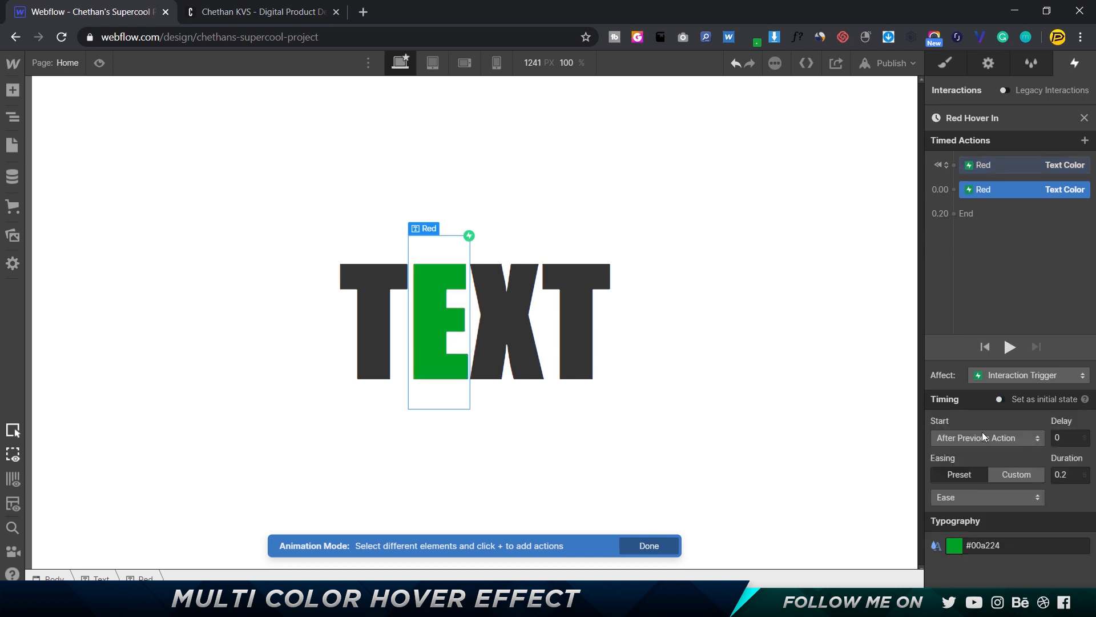
pyautogui.click(954, 545)
pyautogui.moveTo(1008, 432); pyautogui.dragTo(905, 431)
pyautogui.click(1030, 239)
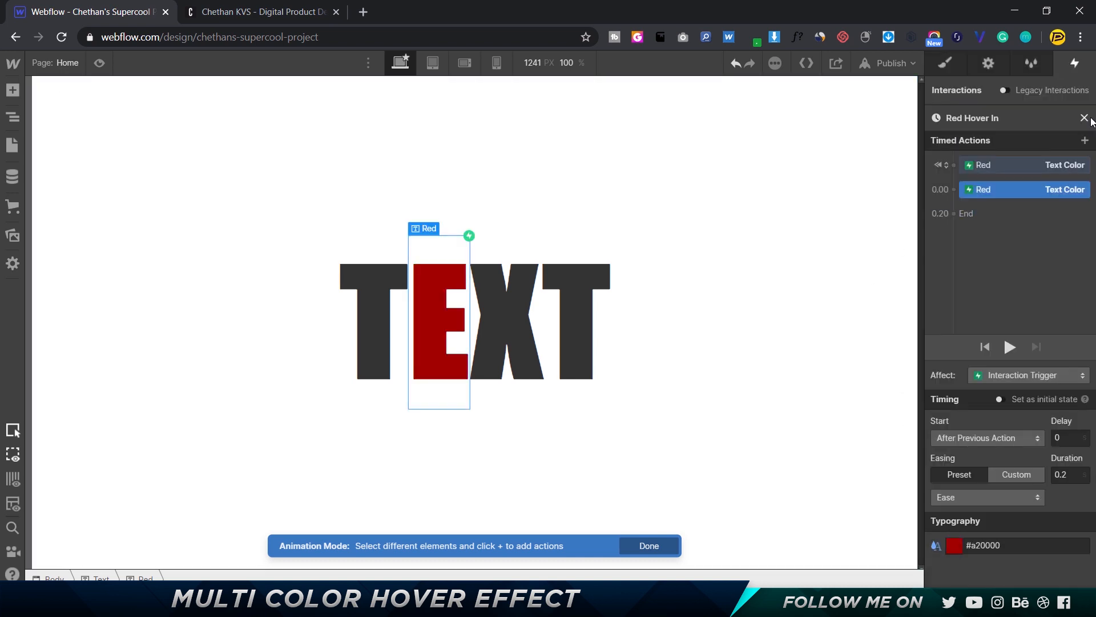
pyautogui.click(1084, 117)
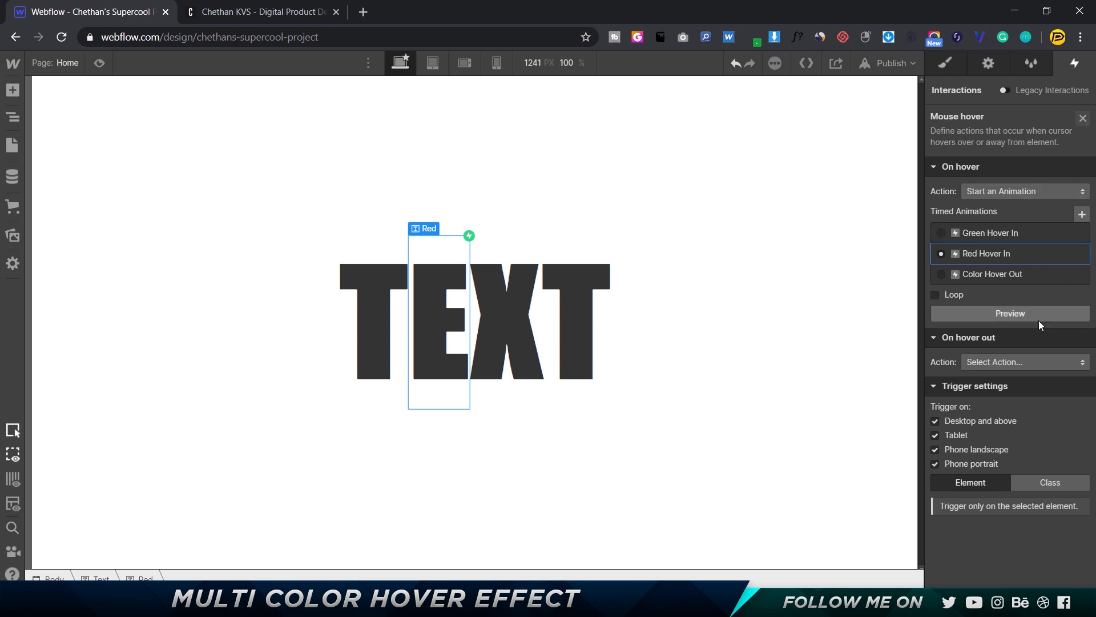
# Set the E span's hover-out action to start the Color Hover Out animation, and review that animation's timed action
pyautogui.click(1004, 361)
pyautogui.click(1002, 217)
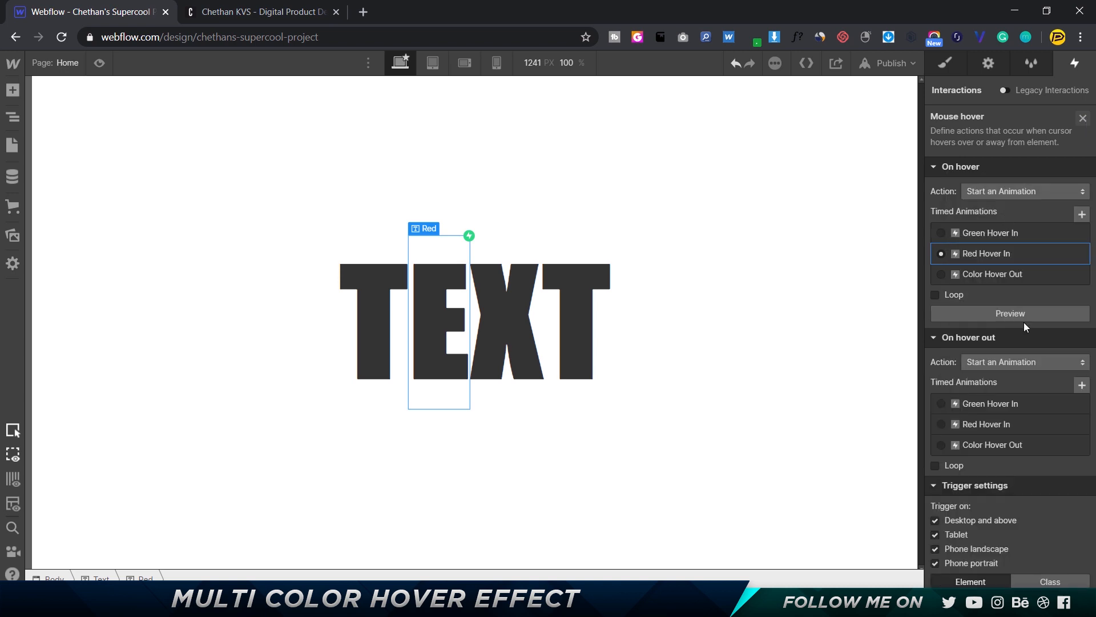
pyautogui.click(998, 448)
pyautogui.click(998, 444)
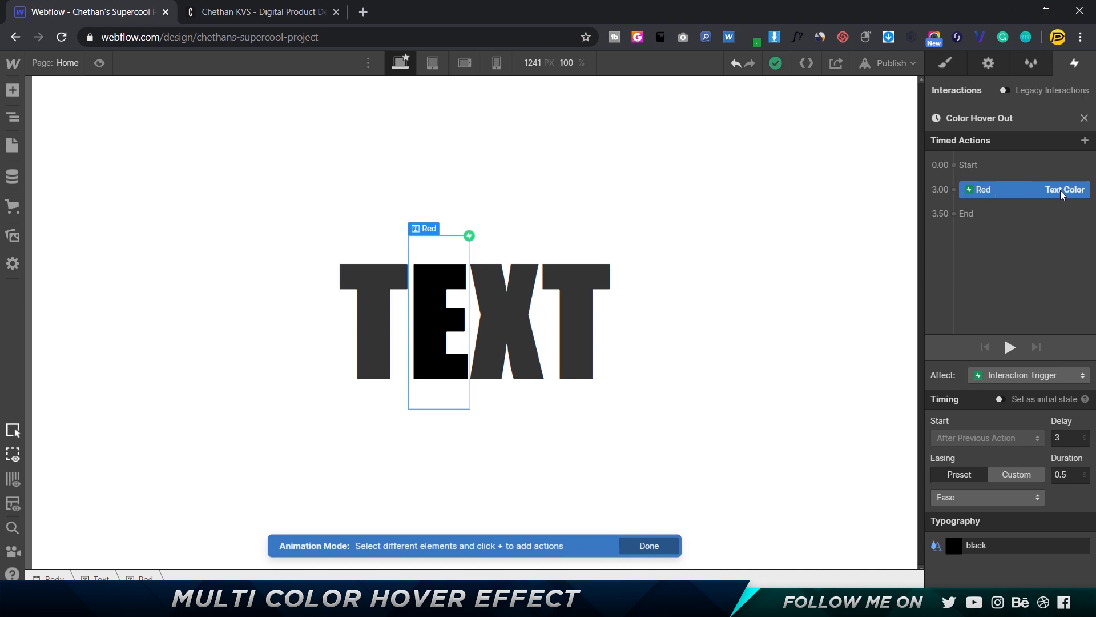
pyautogui.click(1084, 118)
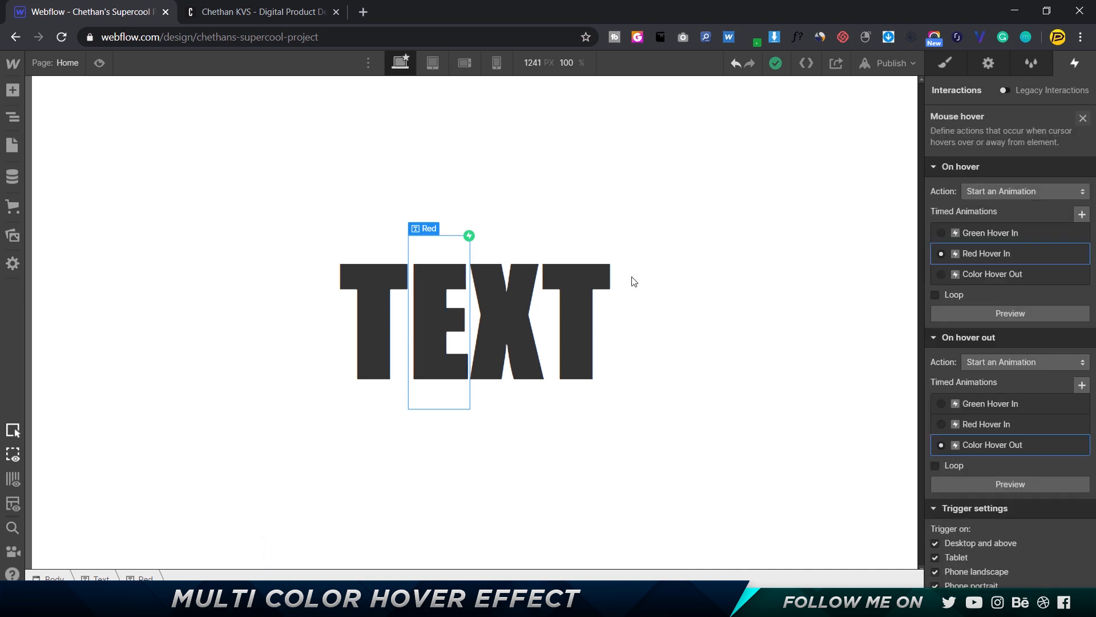
# Duplicate Green Hover In from the X span's hover trigger, use the copy on hover, and rename it Blue Hover In
pyautogui.click(519, 294)
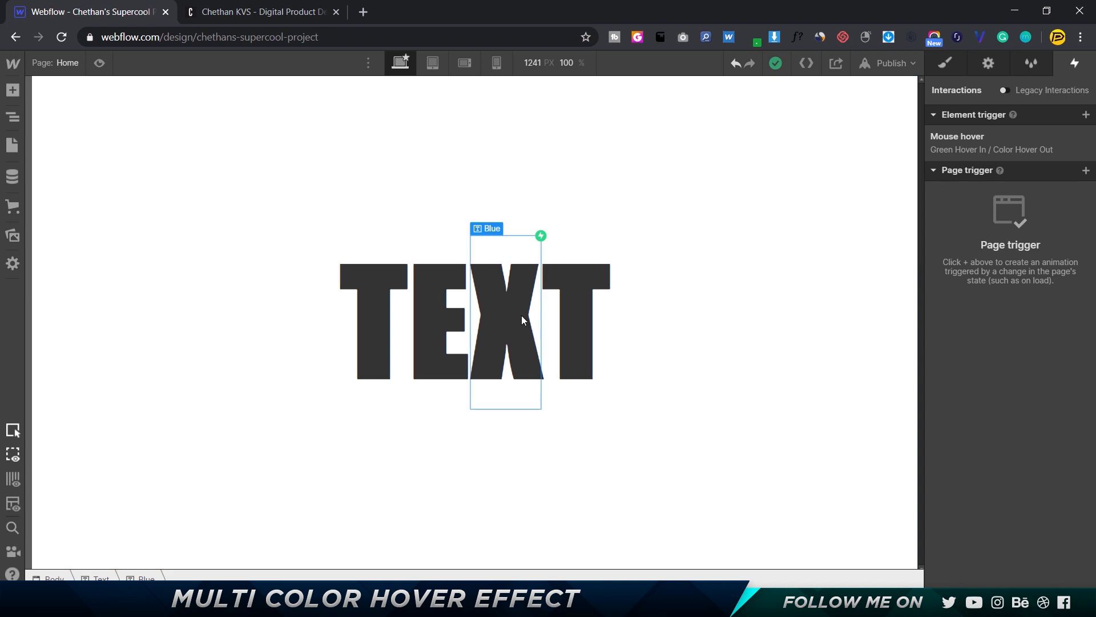
pyautogui.click(1015, 142)
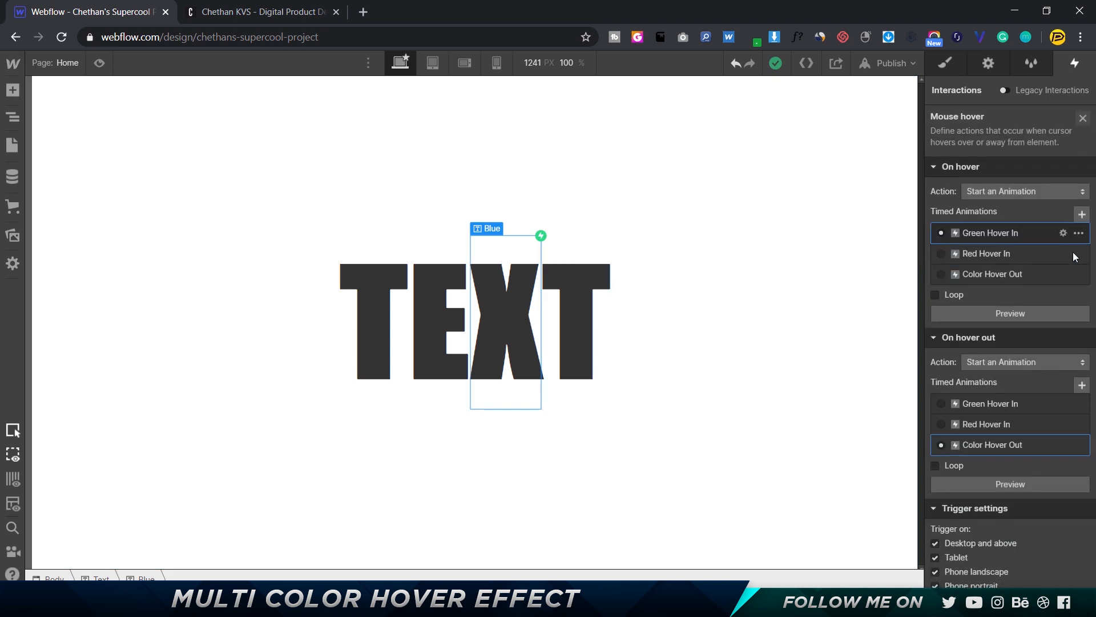
pyautogui.click(1078, 232)
pyautogui.click(1054, 287)
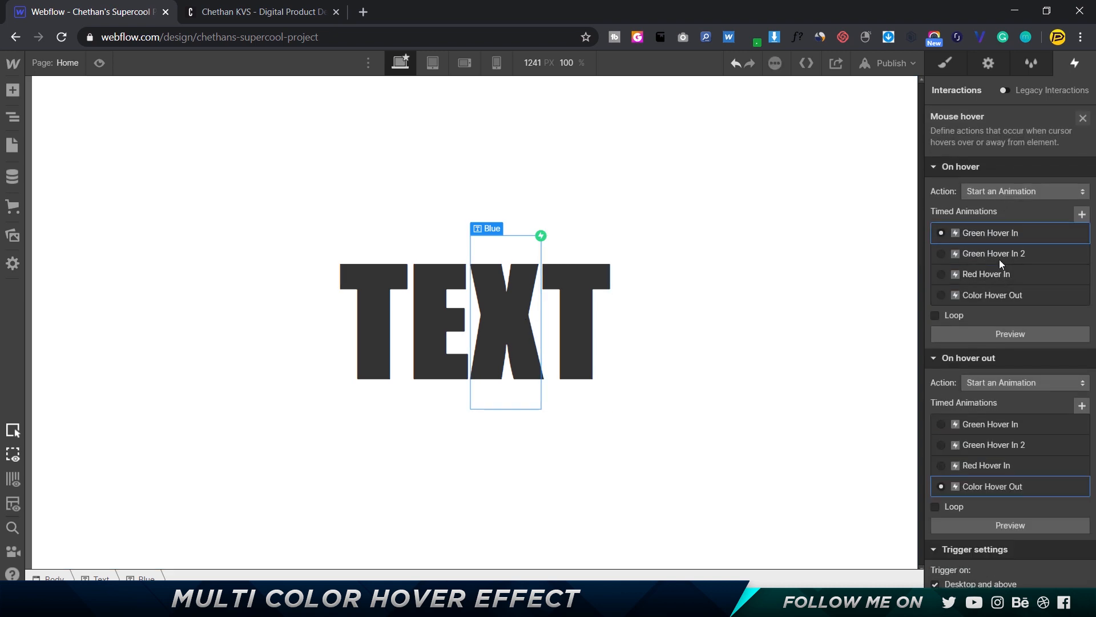
pyautogui.click(991, 253)
pyautogui.click(1003, 117)
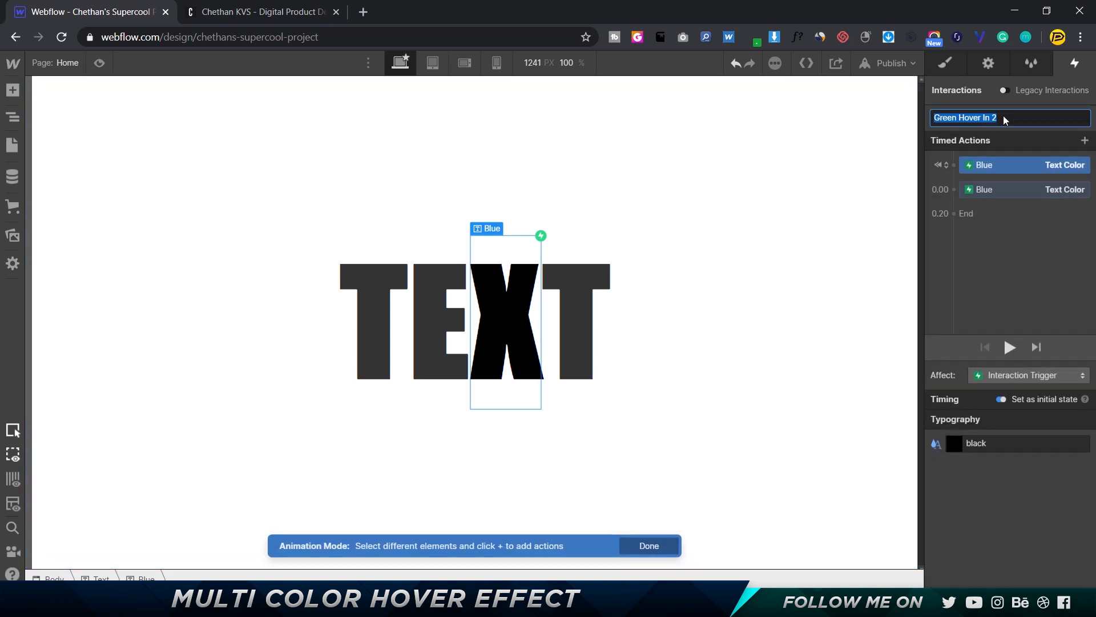
pyautogui.click(1003, 116)
pyautogui.press('BackSpace')
pyautogui.hotkey('ctrl', 'shift', 'Left')
pyautogui.write('Blue')
pyautogui.press('Return')
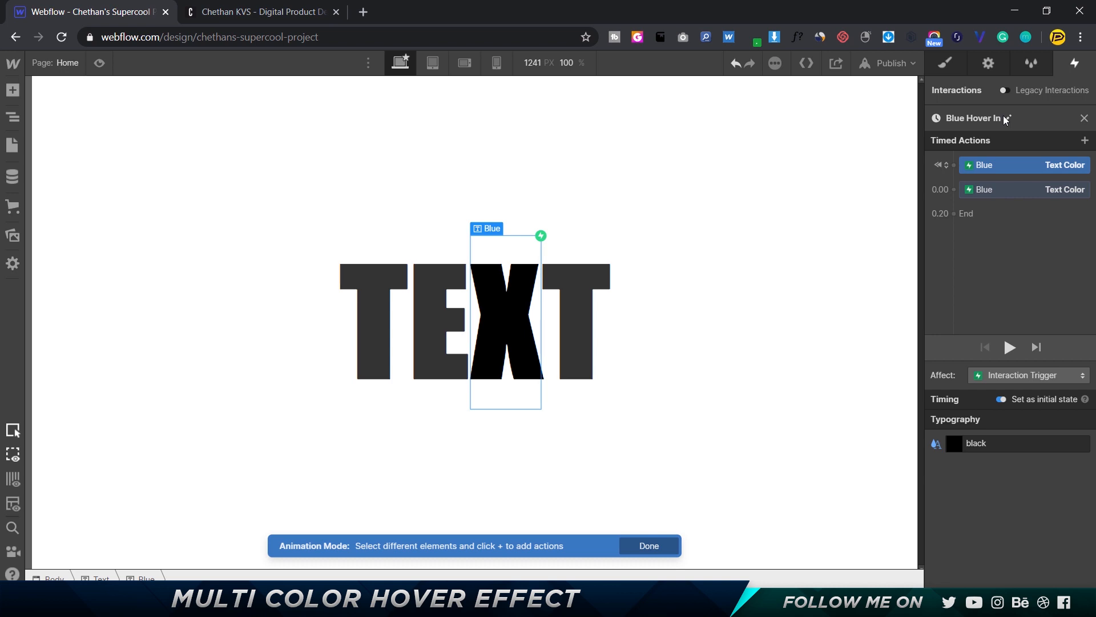
# Set the text color of Blue Hover In's timed action at 0.00 to #0056a2 and close the animation
pyautogui.click(999, 189)
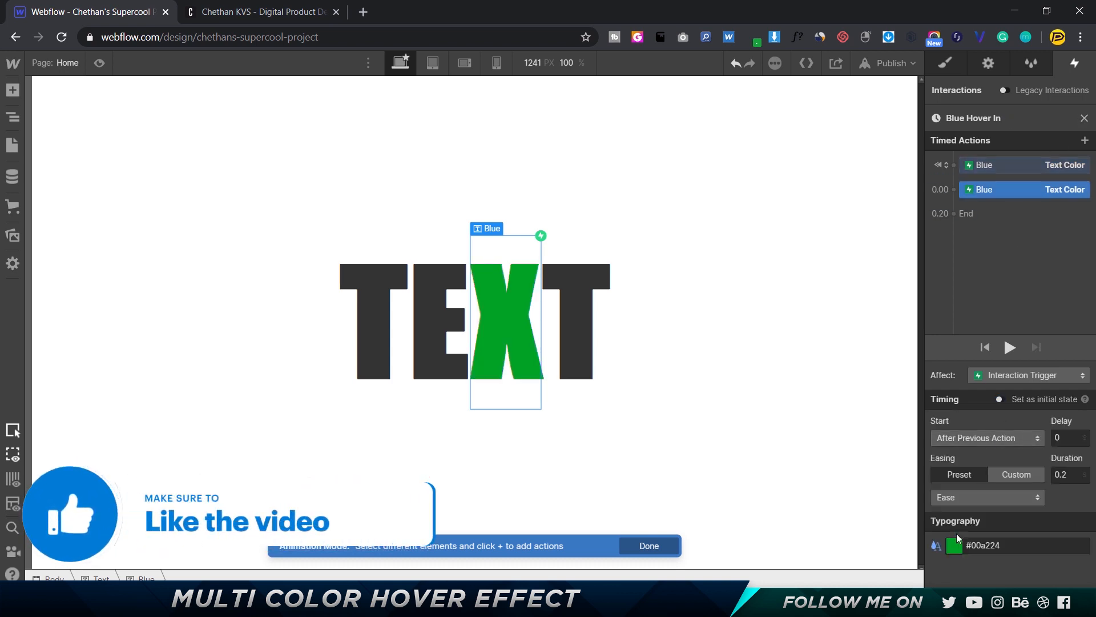
pyautogui.click(954, 545)
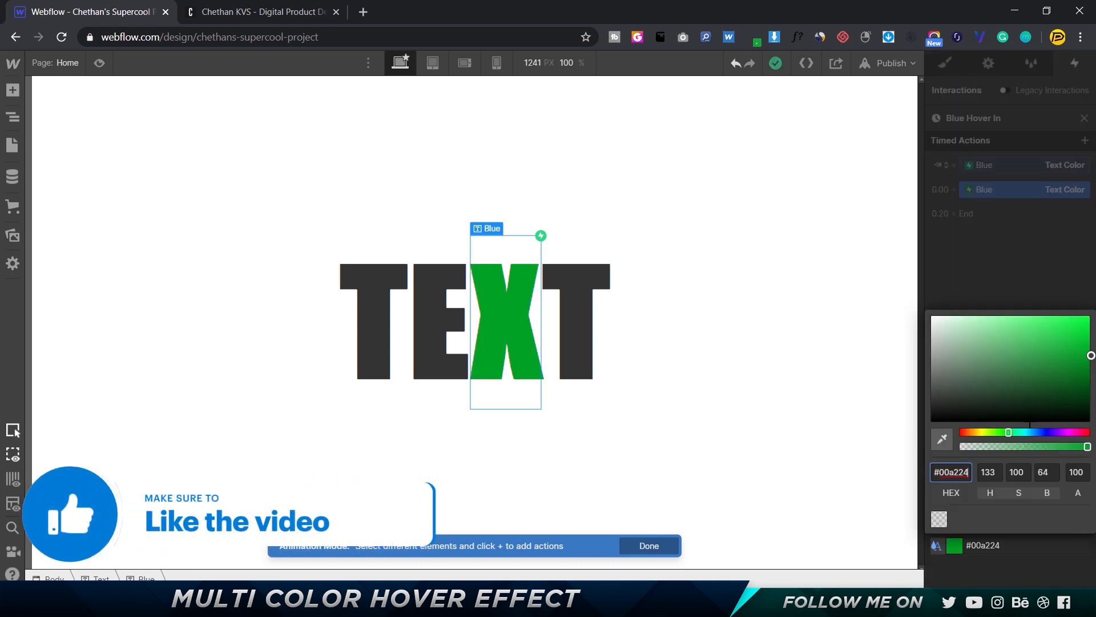
pyautogui.moveTo(1019, 432); pyautogui.dragTo(1033, 429)
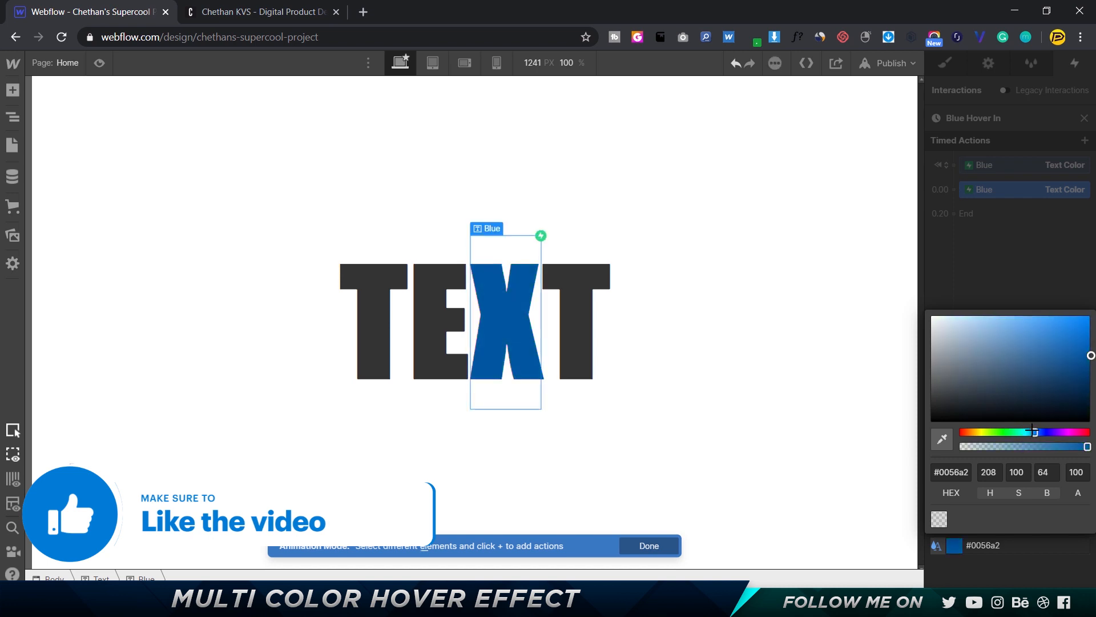
pyautogui.click(1036, 248)
pyautogui.click(1084, 117)
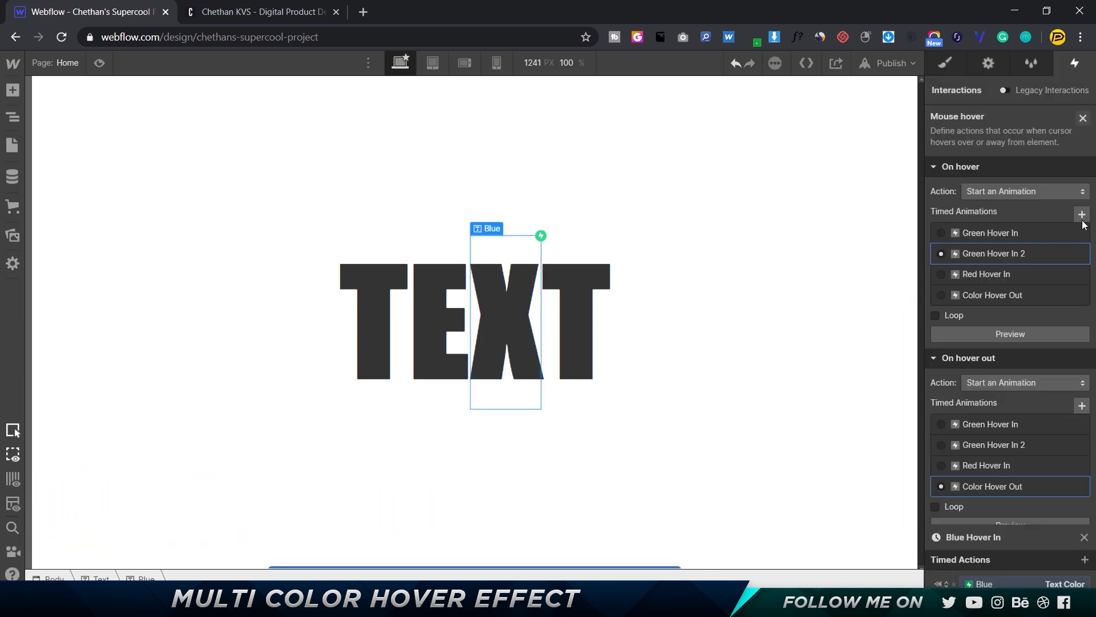
# Review the X span's Color Hover Out animation and preview the hover effect on the page
pyautogui.click(1002, 488)
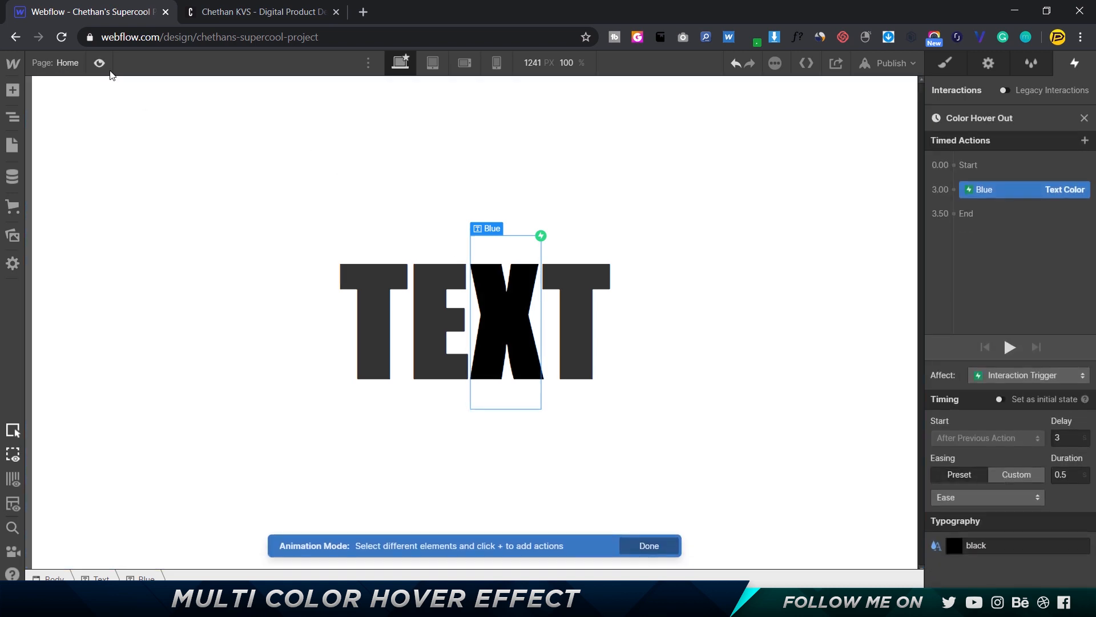
pyautogui.click(99, 63)
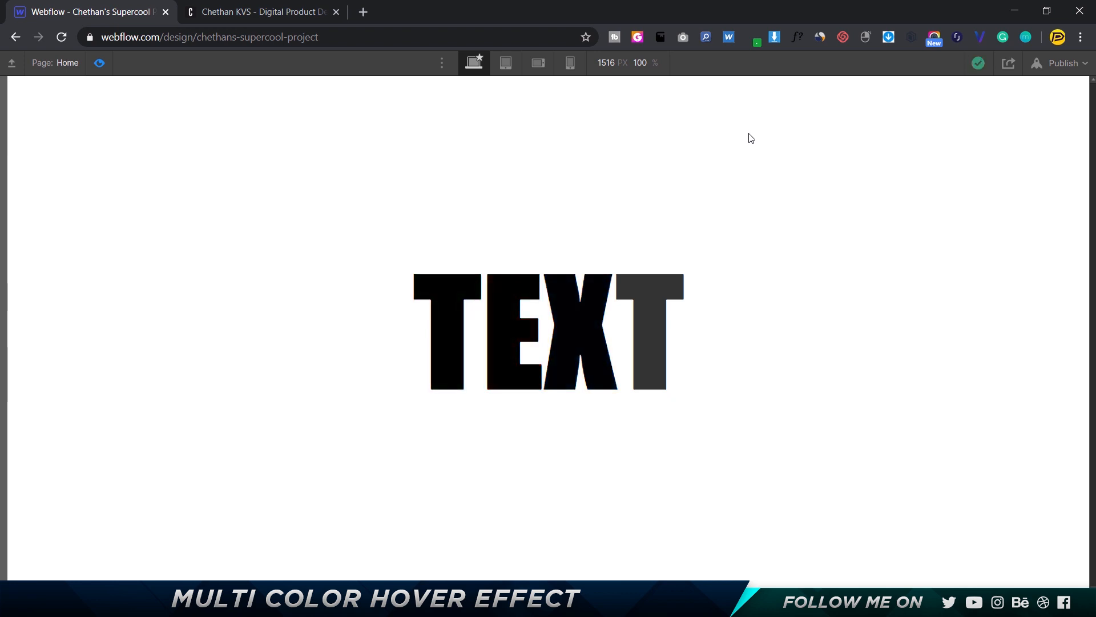
pyautogui.click(98, 62)
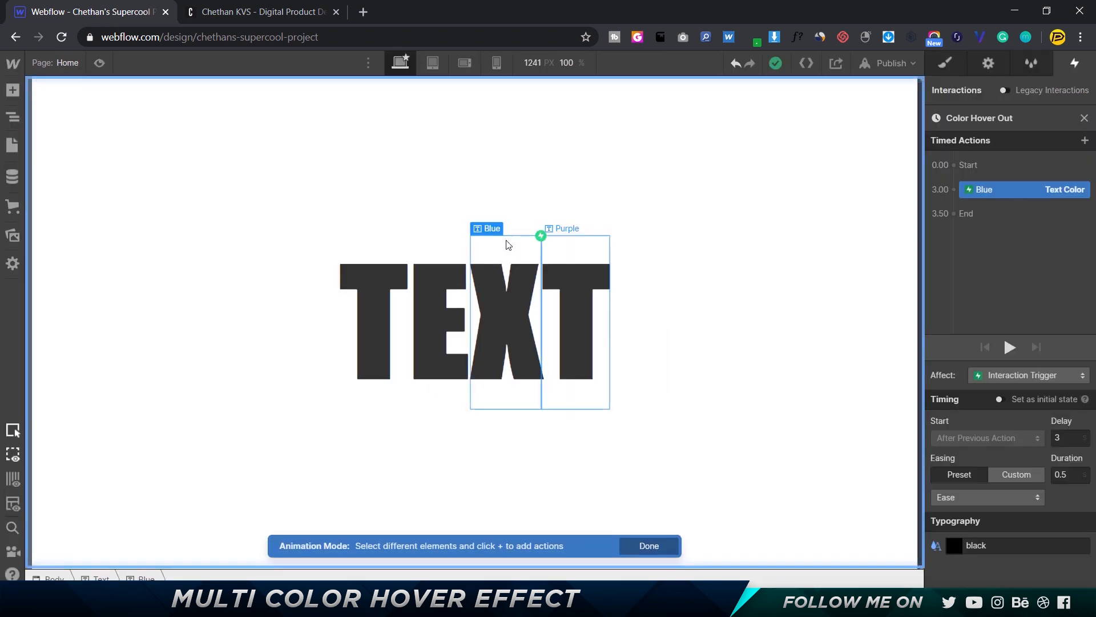
# Replace the Purple class on the last T's text span with the existing Green class
pyautogui.click(580, 283)
pyautogui.click(952, 72)
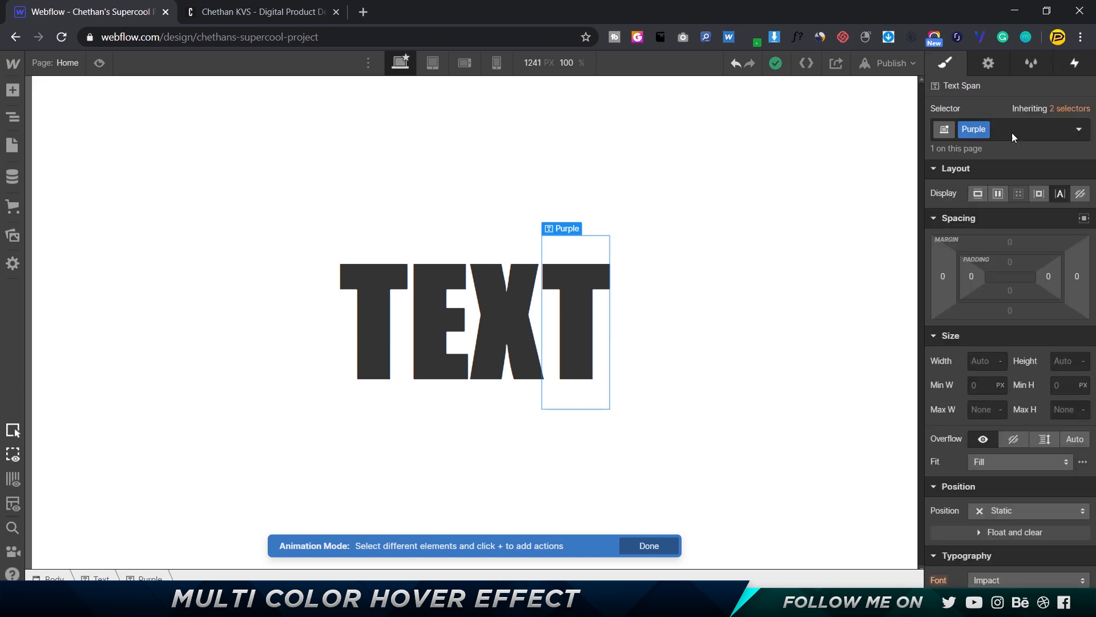
pyautogui.click(1009, 123)
pyautogui.press('BackSpace')
pyautogui.write('gre')
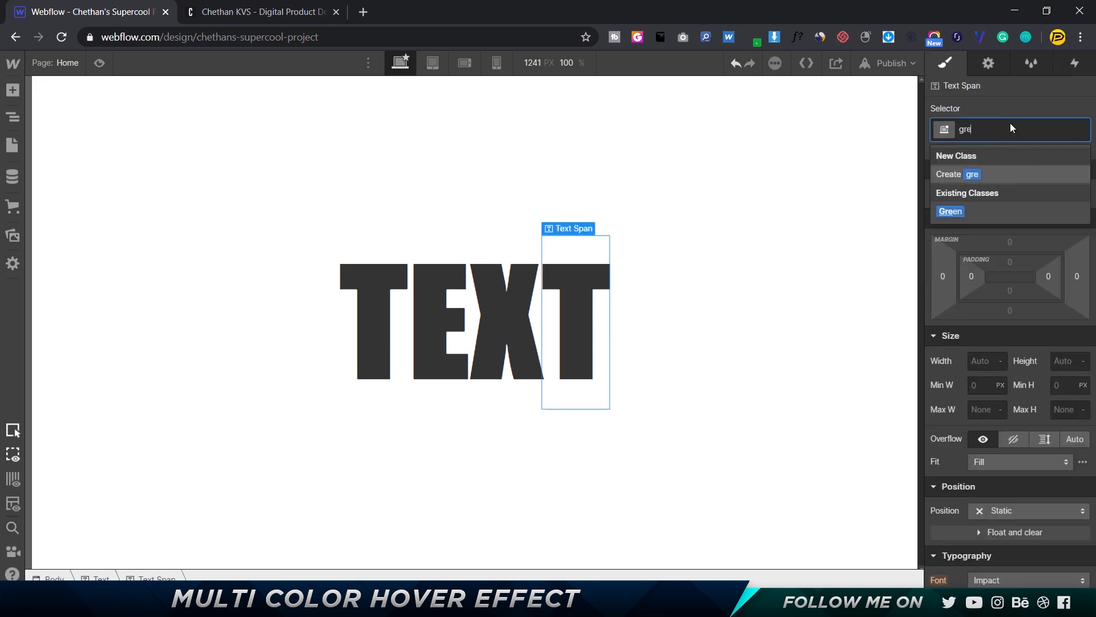
pyautogui.press('Down')
pyautogui.press('Return')
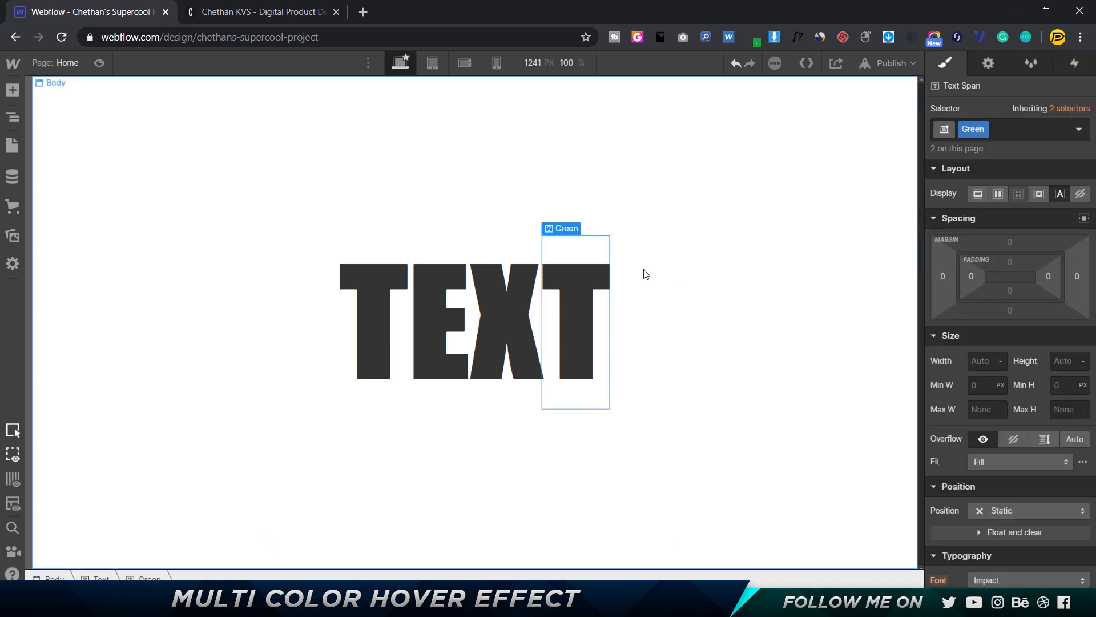
# Add a mouse hover trigger to the last T span and start the Green Hover In animation on hover
pyautogui.click(1074, 63)
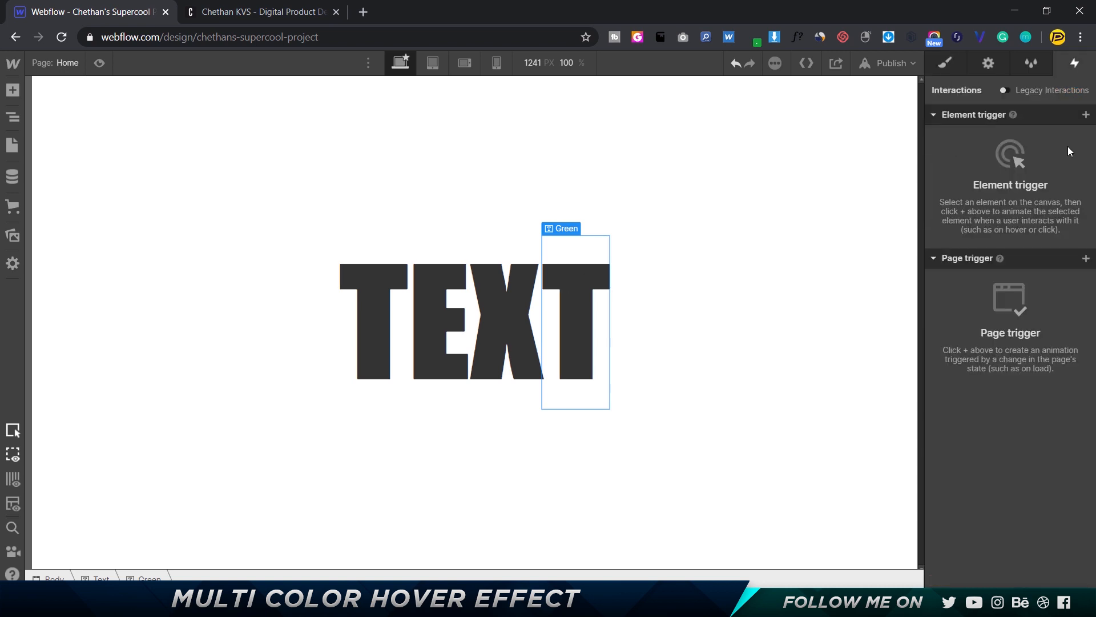
pyautogui.click(1086, 114)
pyautogui.click(1009, 156)
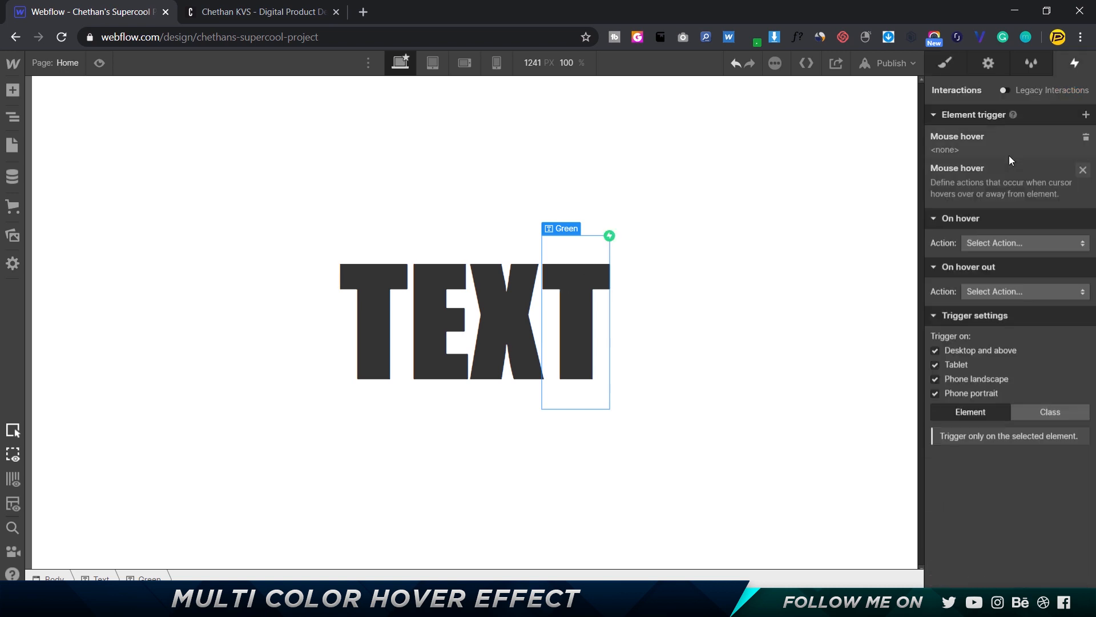
pyautogui.click(1002, 186)
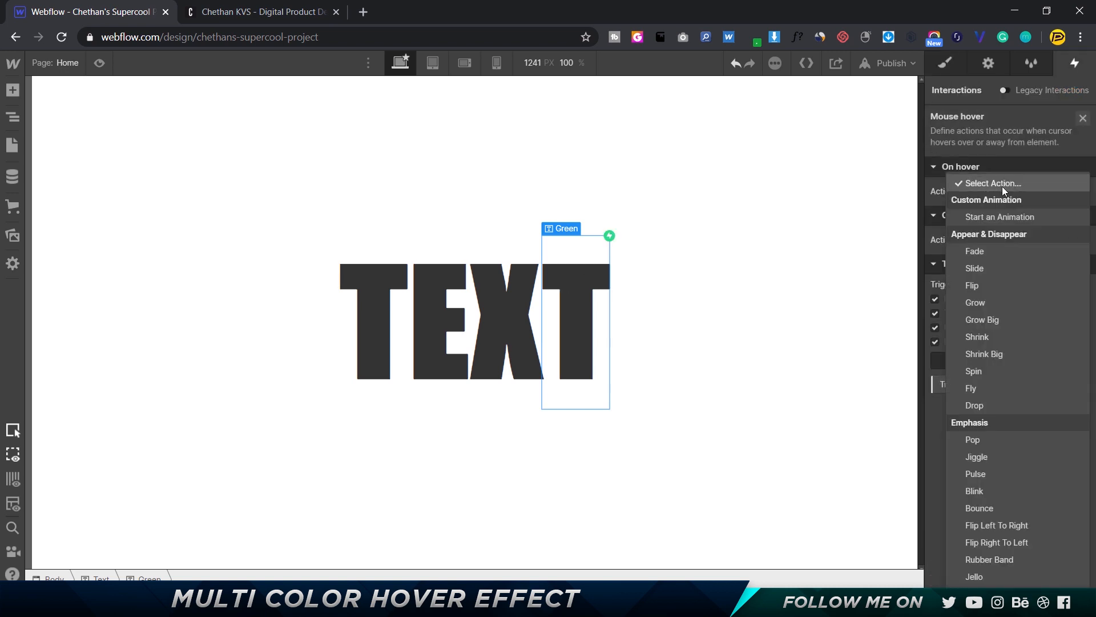
pyautogui.click(1005, 217)
pyautogui.click(991, 233)
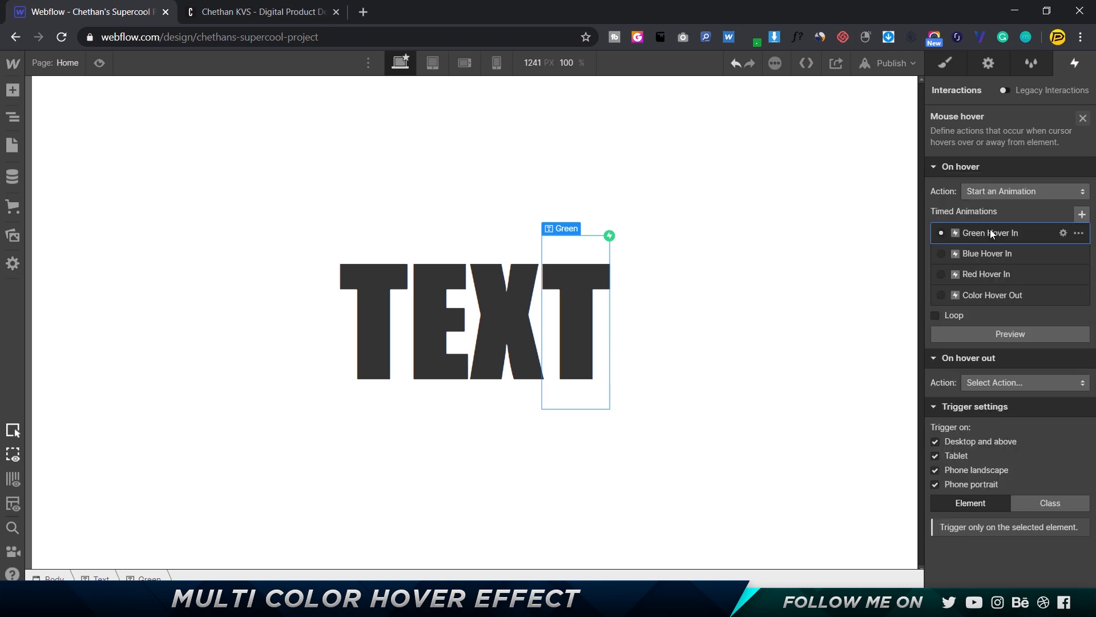
# Set the last T span's hover-out action to start the Color Hover Out animation
pyautogui.click(1013, 384)
pyautogui.click(1014, 222)
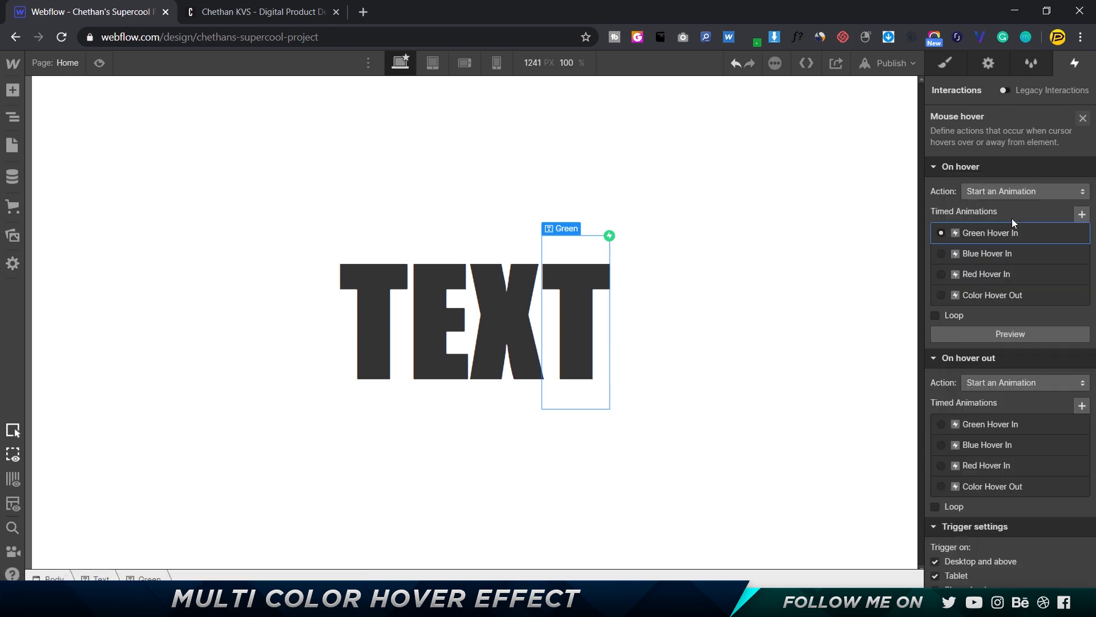
pyautogui.click(992, 488)
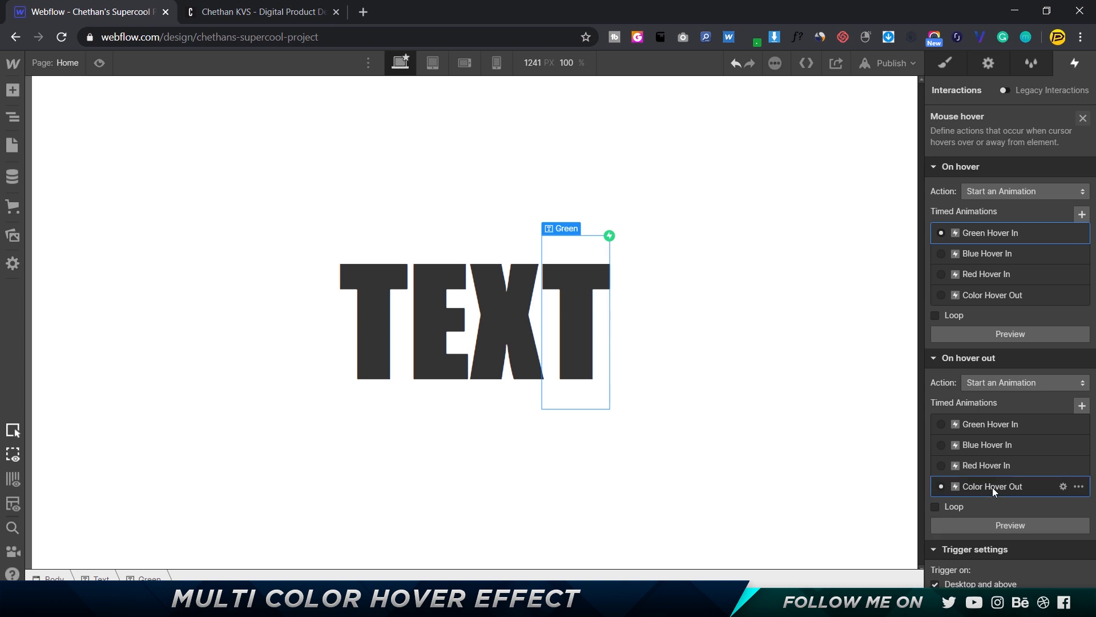
# Preview the TEXT heading's hover effect, compare it with the headings on the open portfolio site, and return to the designer
pyautogui.click(106, 67)
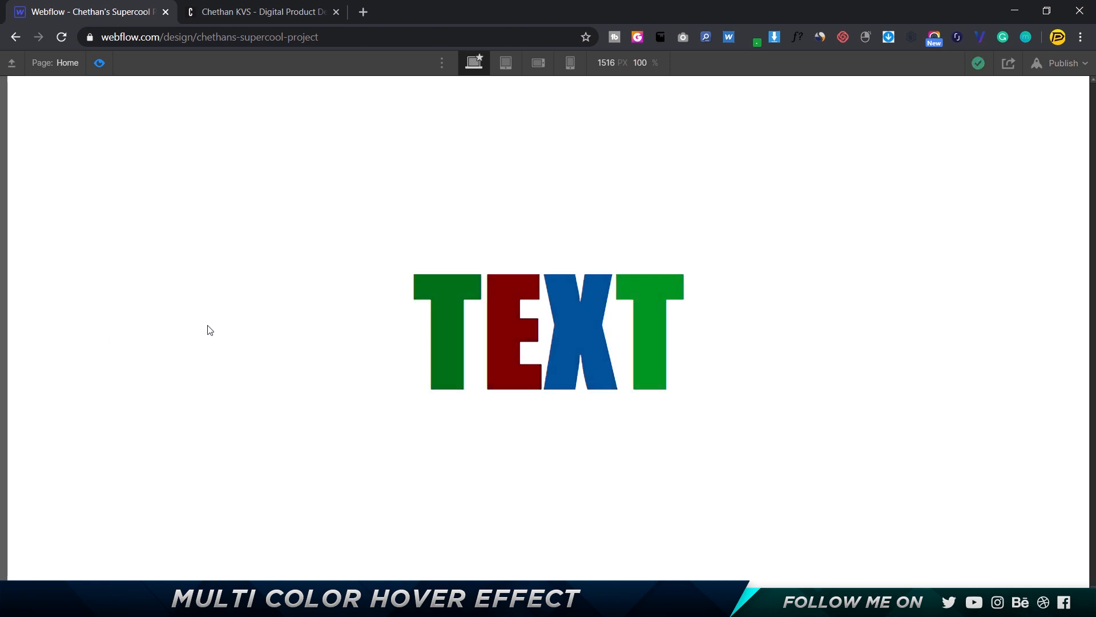
pyautogui.click(245, 13)
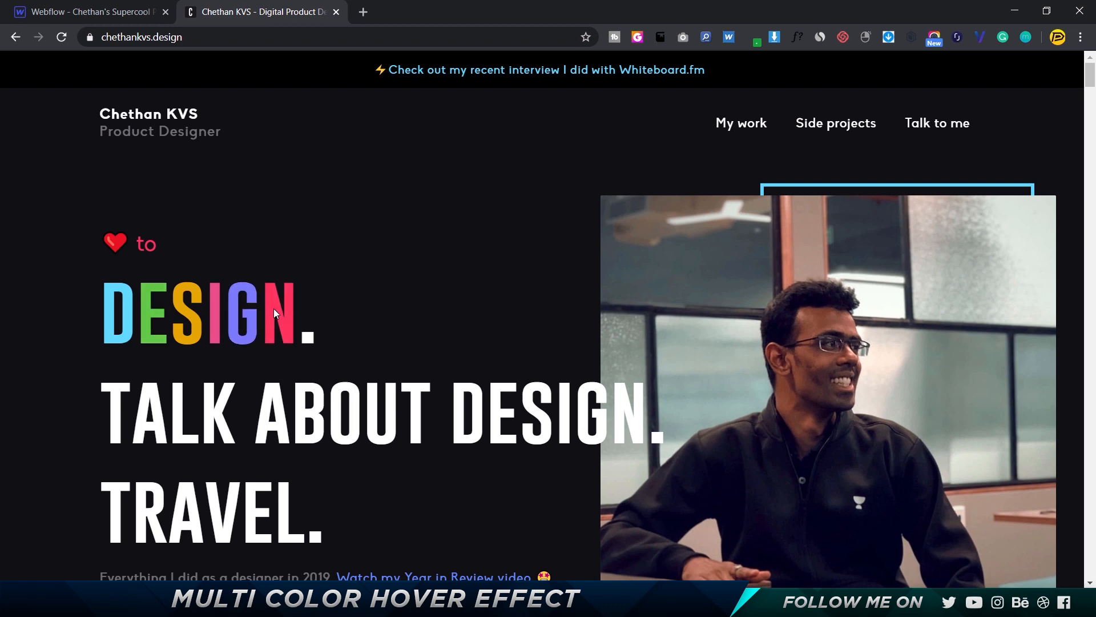
pyautogui.click(49, 13)
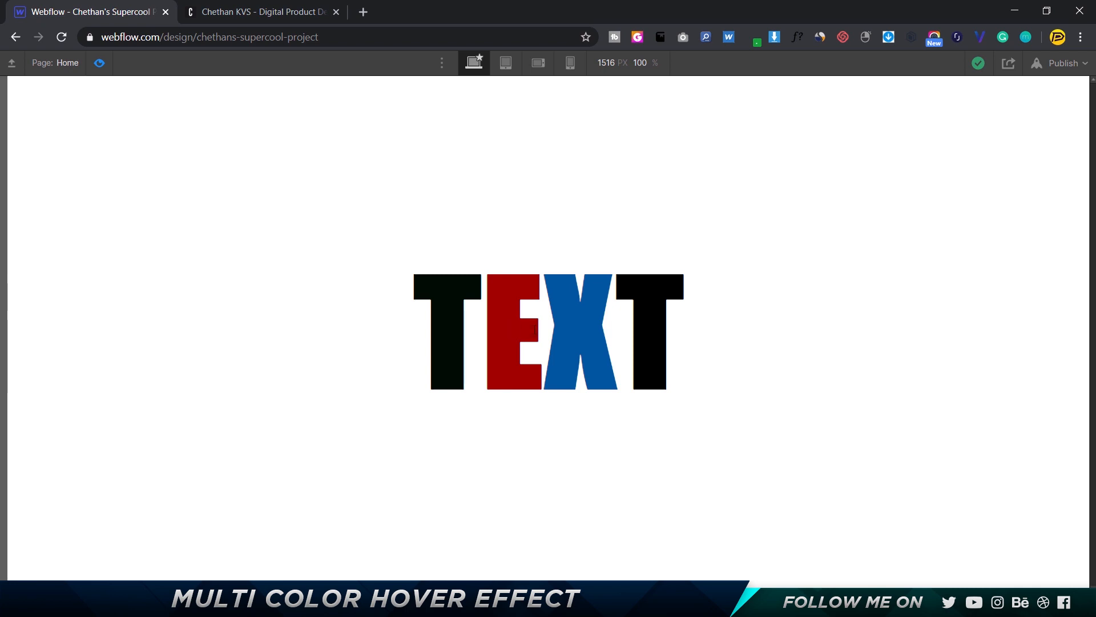
pyautogui.hotkey('ctrl', 'Tab')
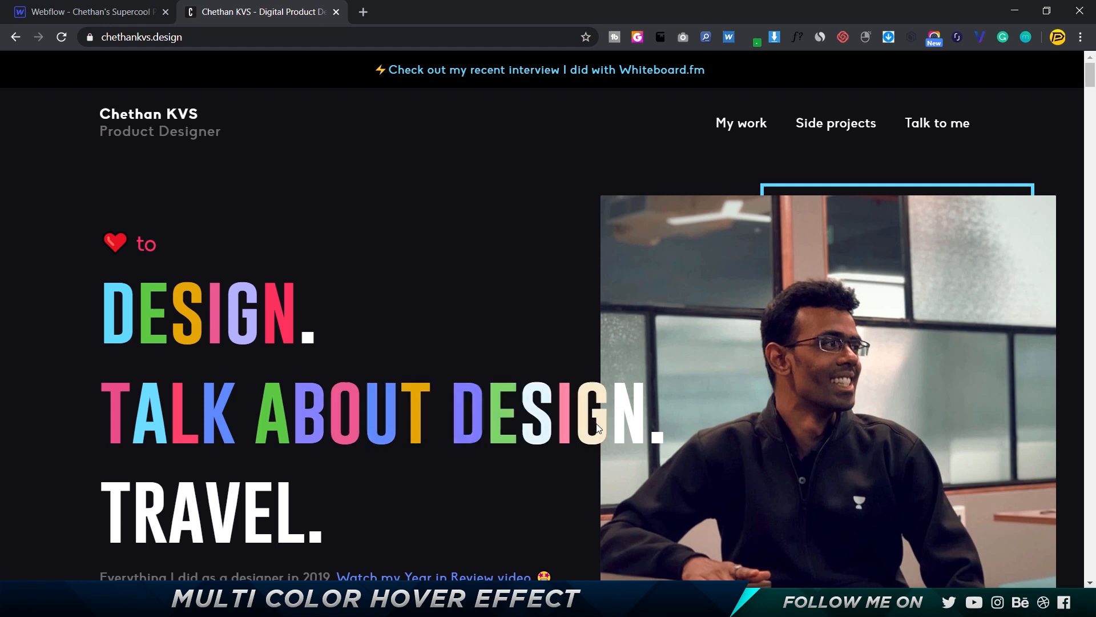
pyautogui.click(98, 11)
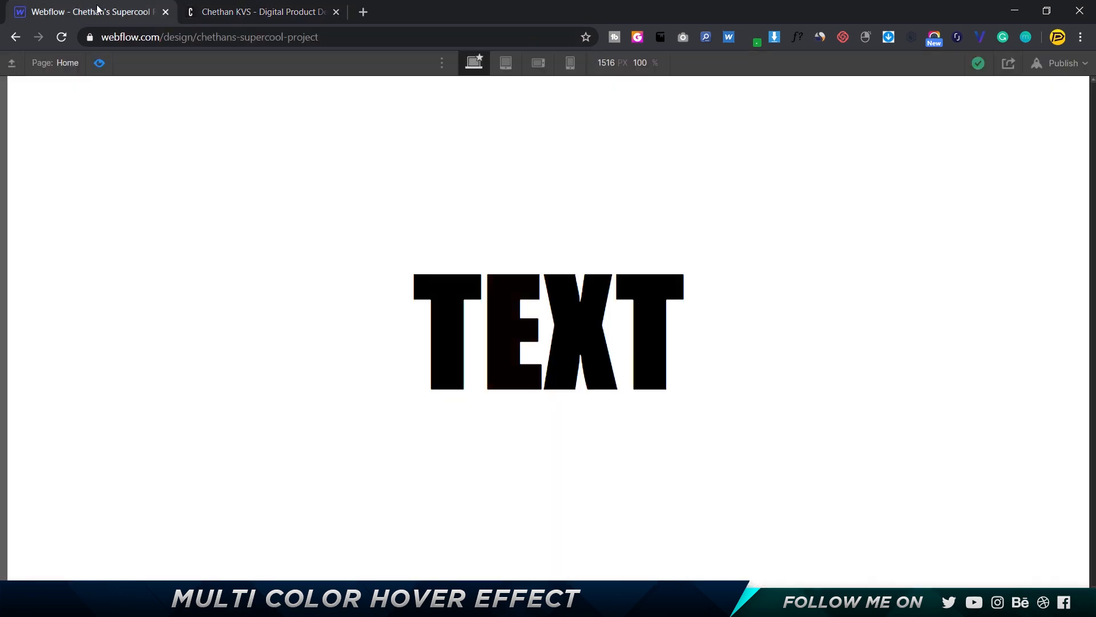
pyautogui.click(100, 64)
# Set the cursor style of the first T's Green span to default
pyautogui.click(382, 278)
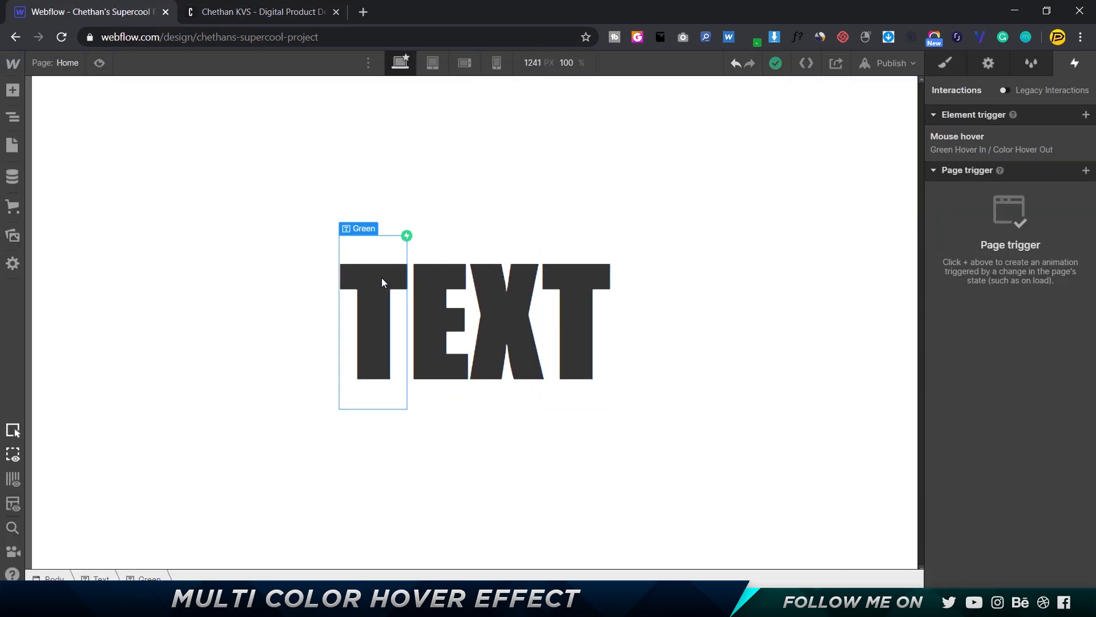
pyautogui.click(934, 66)
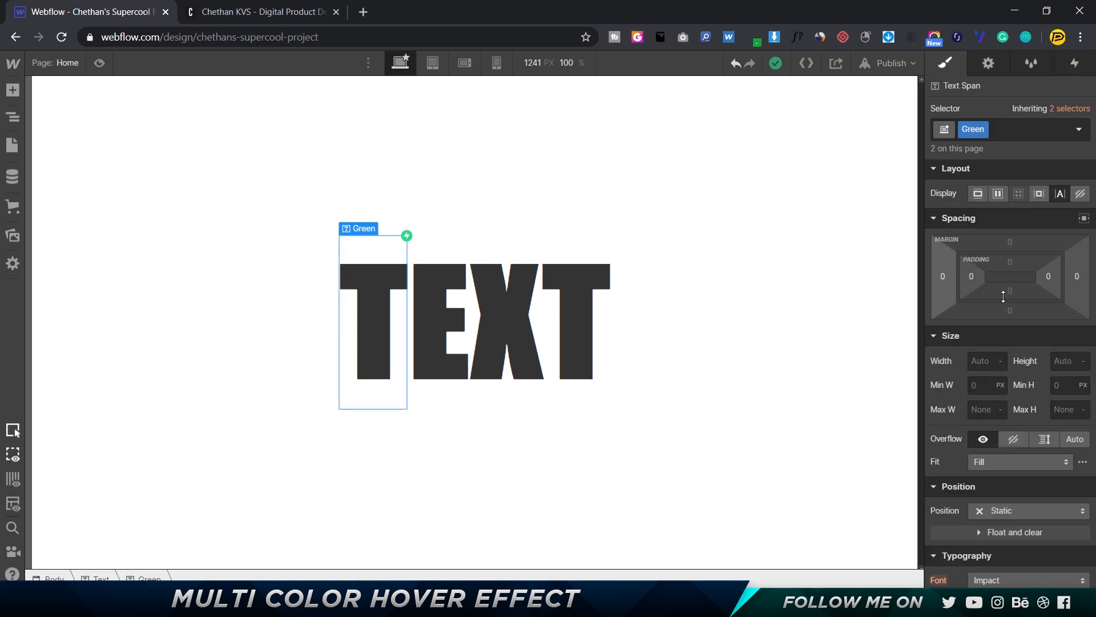
pyautogui.scroll(-10, 996, 296)
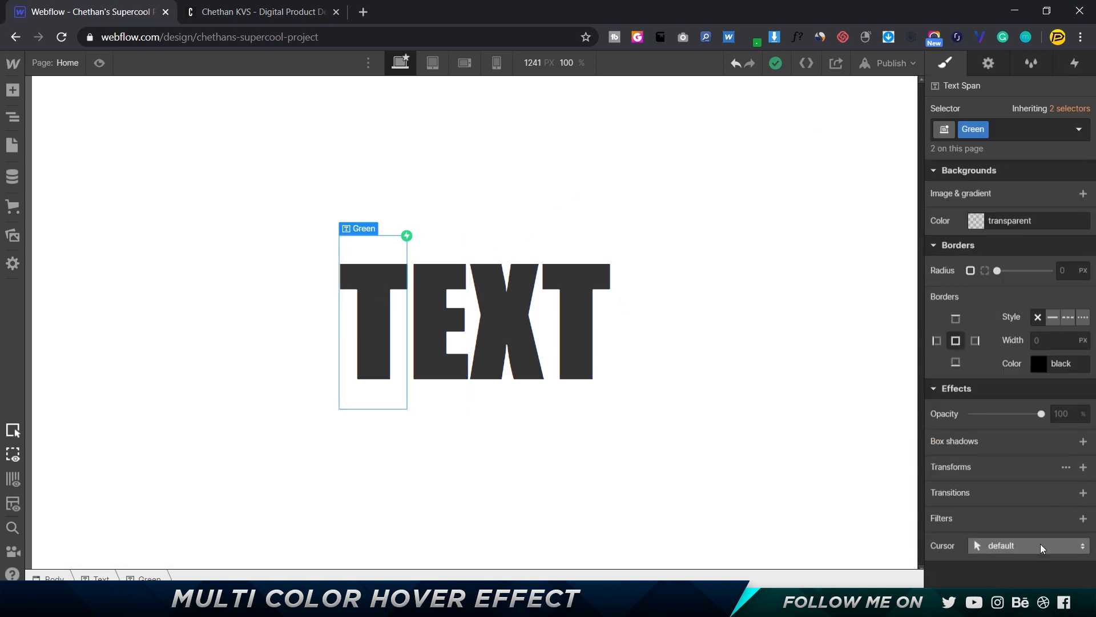
pyautogui.click(1020, 547)
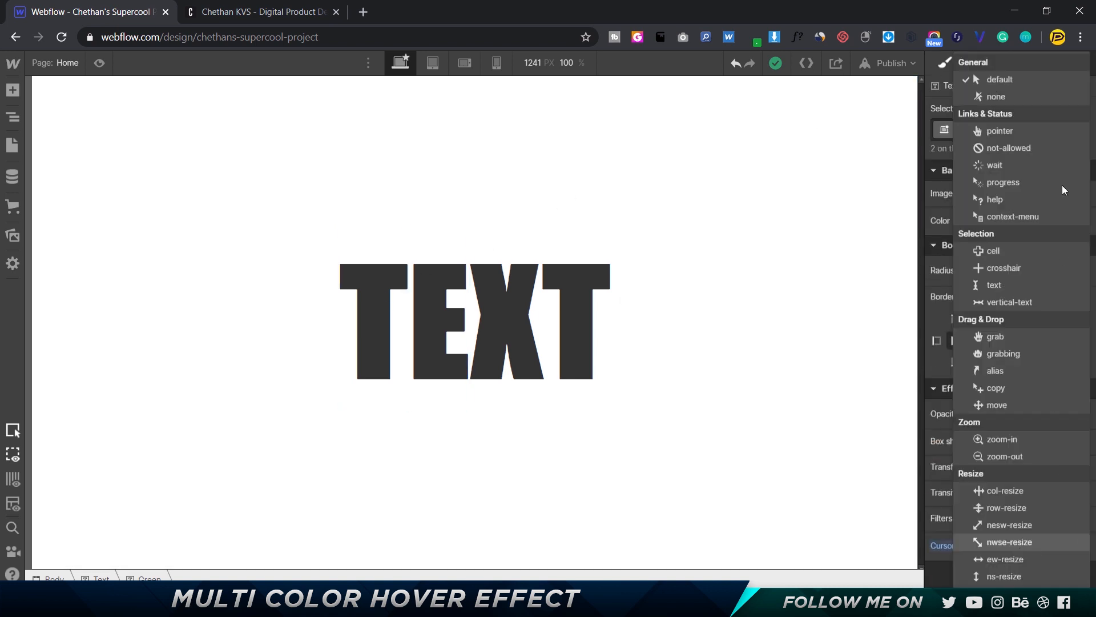
pyautogui.click(994, 79)
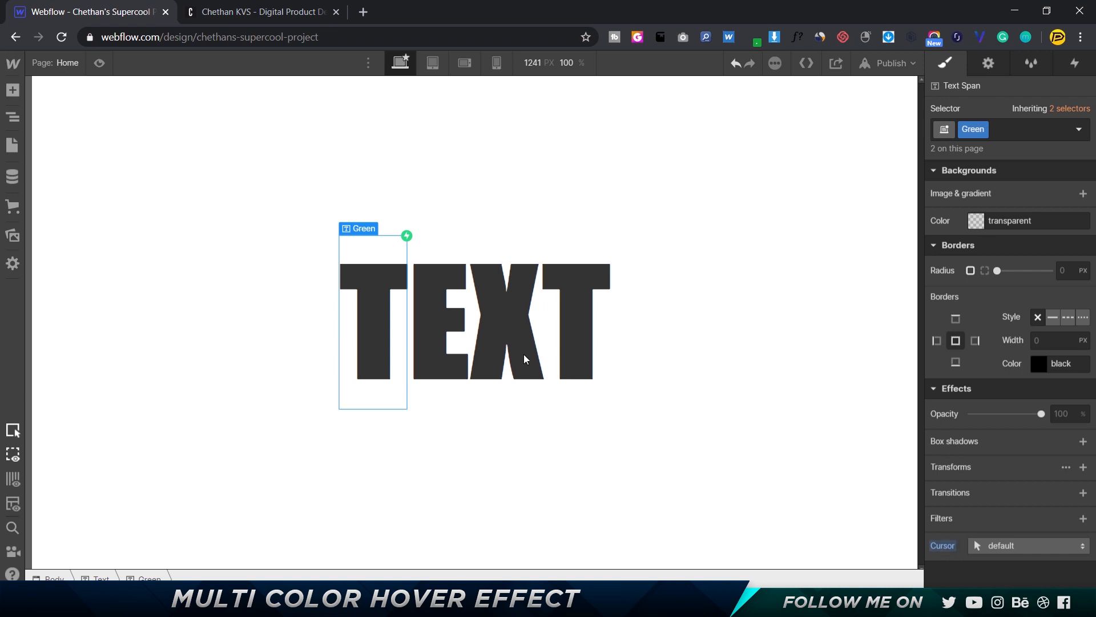
# Set the cursor style of the E and X spans to default, and preview the page
pyautogui.click(434, 342)
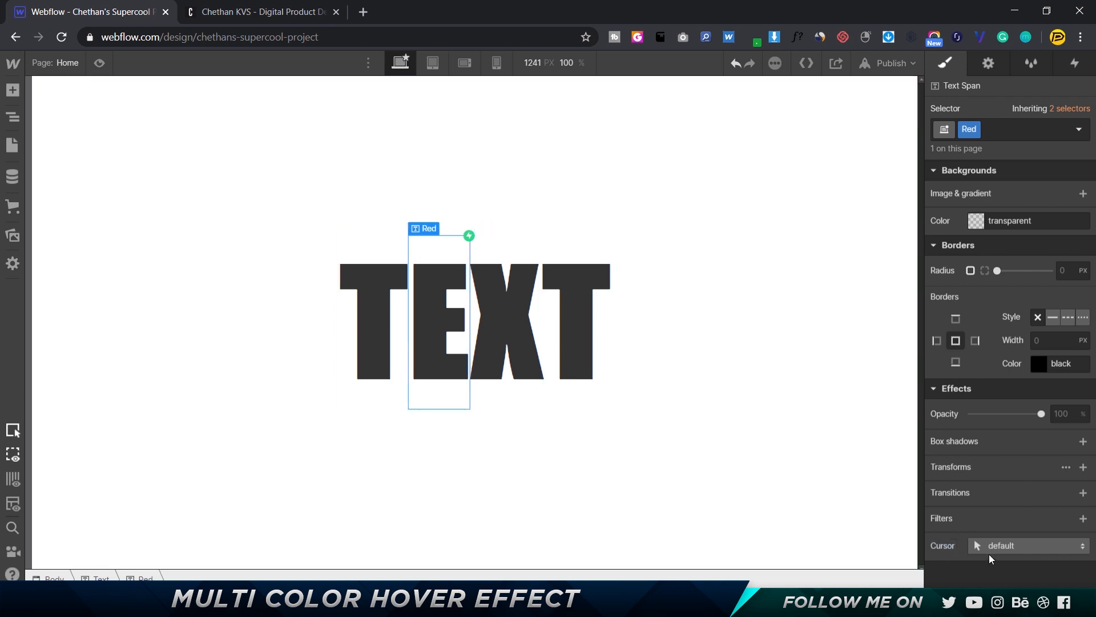
pyautogui.click(989, 547)
pyautogui.click(1005, 76)
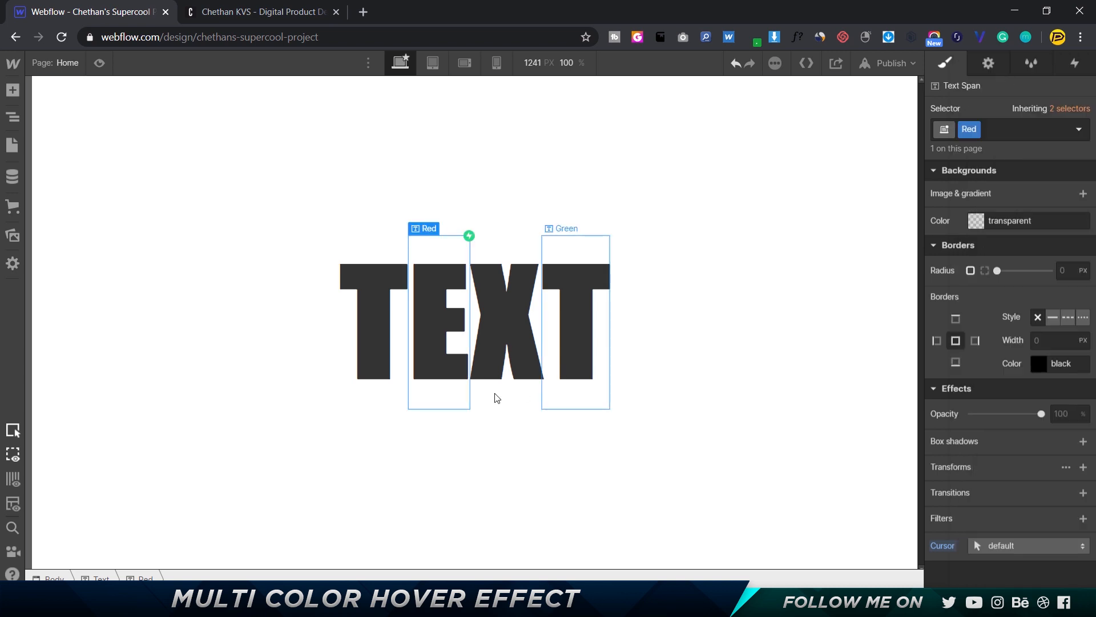
pyautogui.click(503, 343)
pyautogui.click(1022, 546)
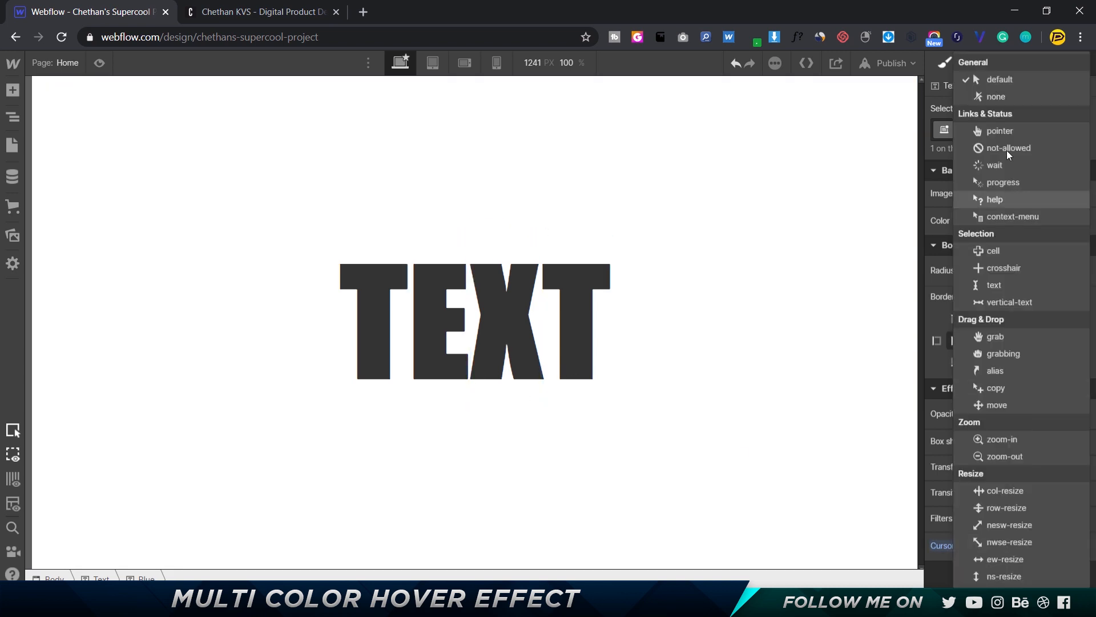
pyautogui.click(1001, 80)
pyautogui.click(590, 333)
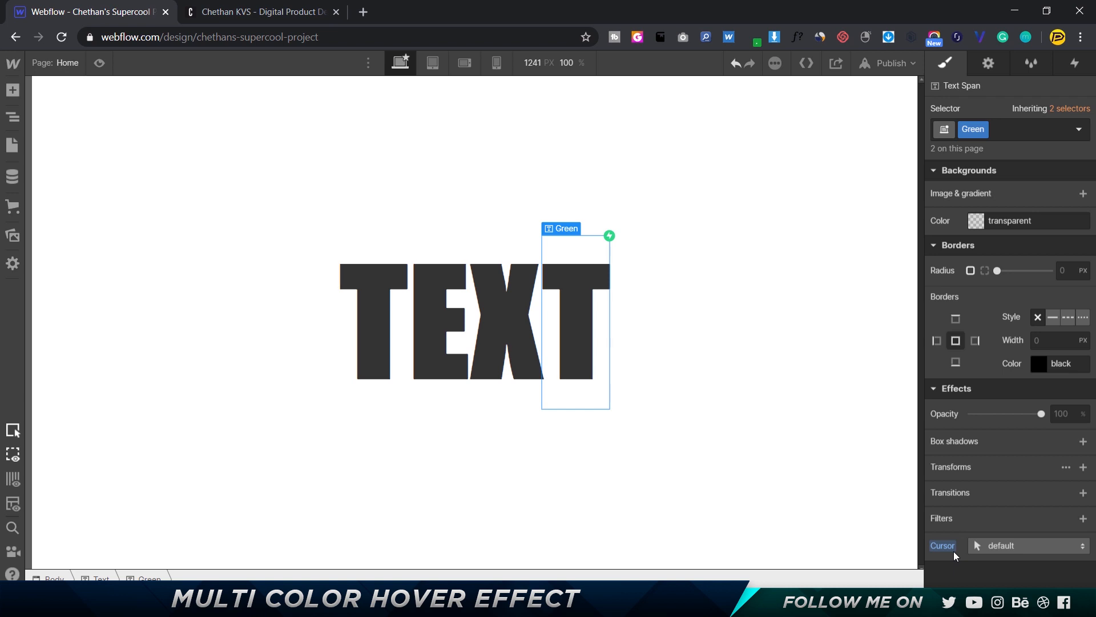
pyautogui.click(104, 63)
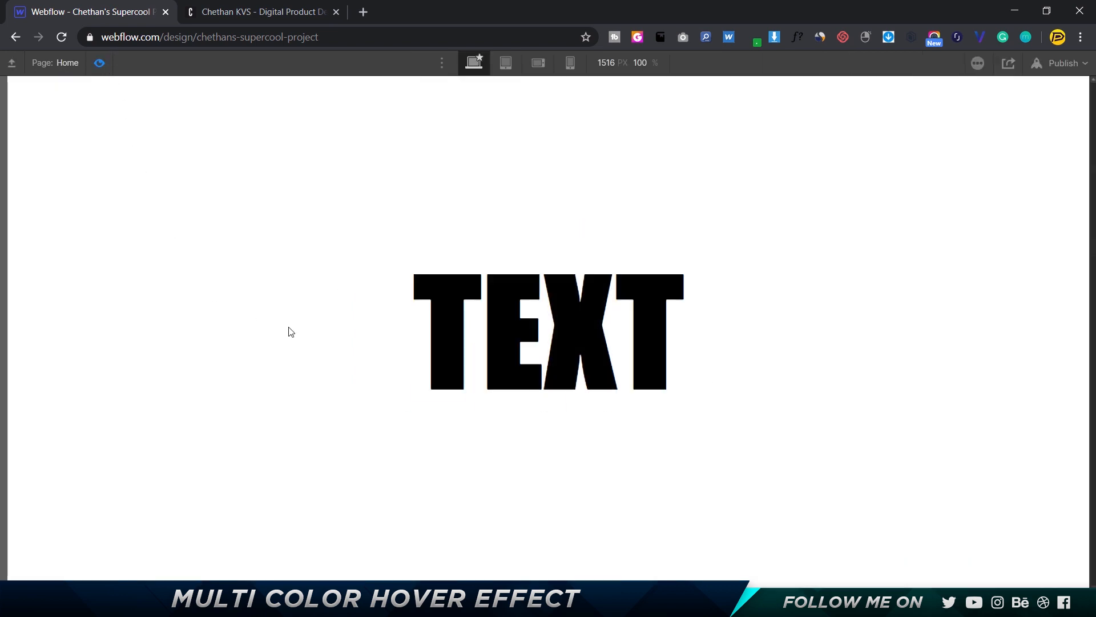